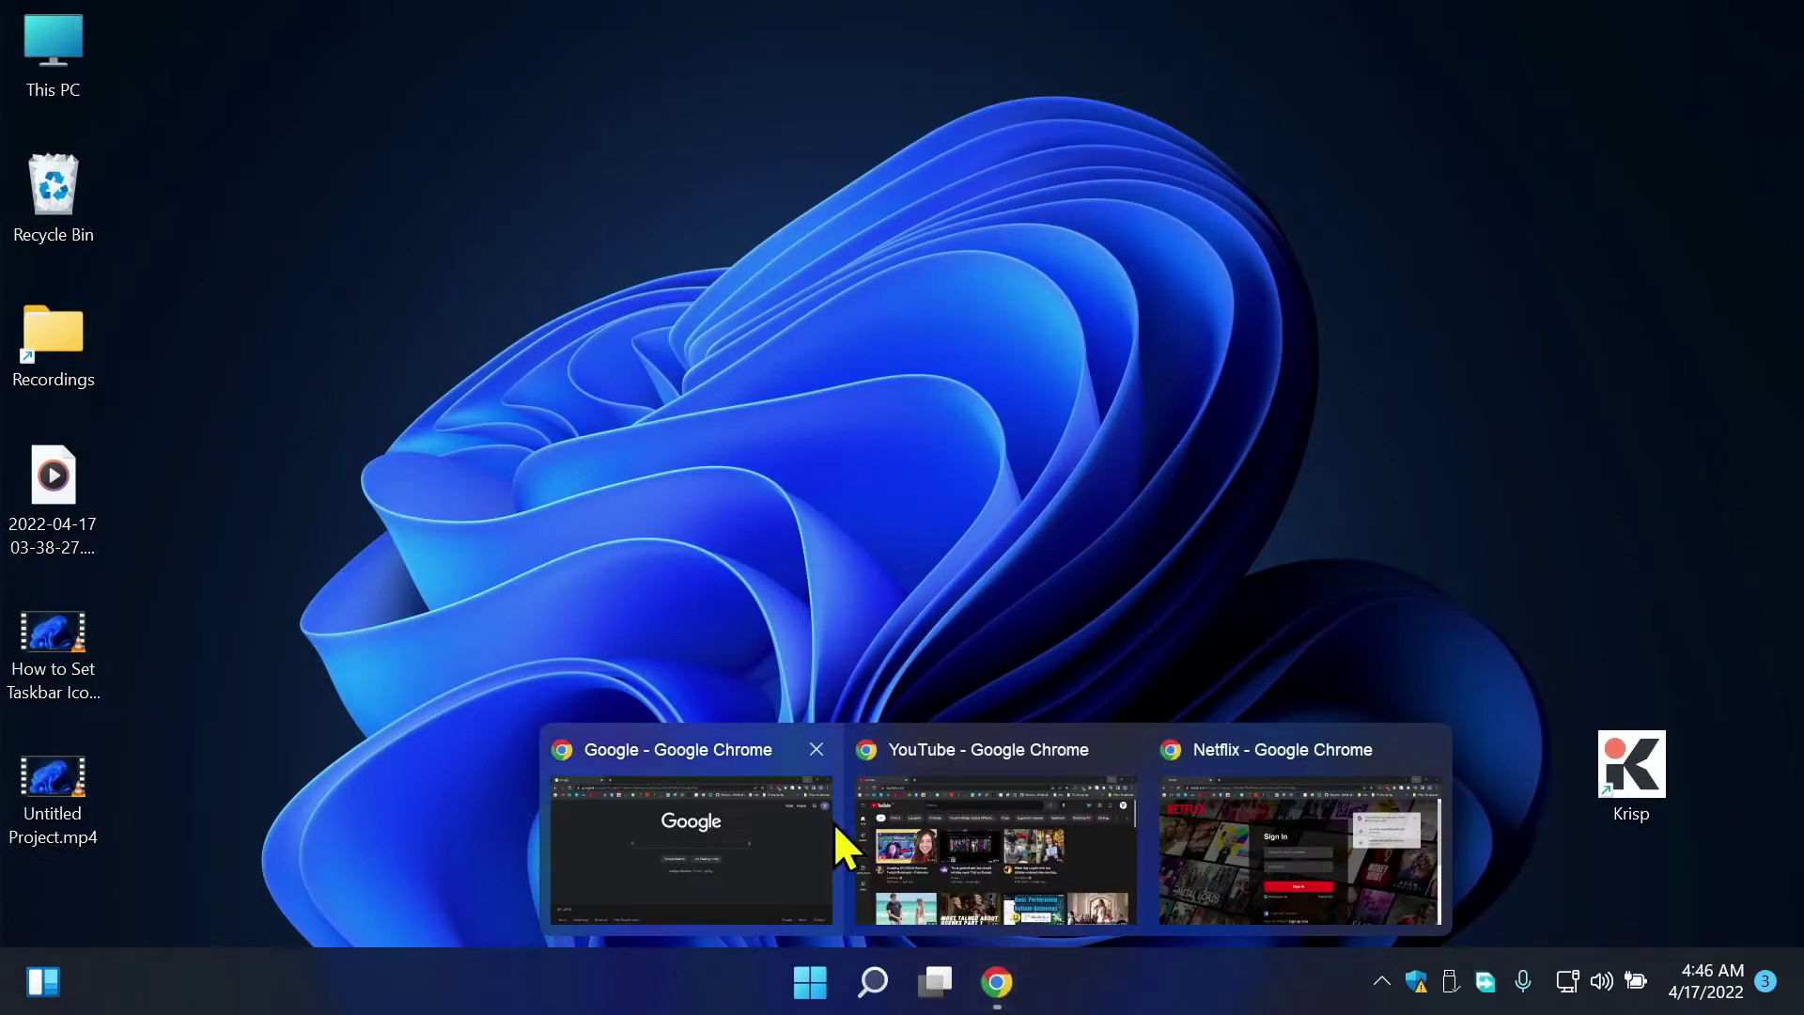
- Bring the Google homepage Chrome window in front of YouTube and maximize it
left_click(719, 809)
mouse_move(997, 981)
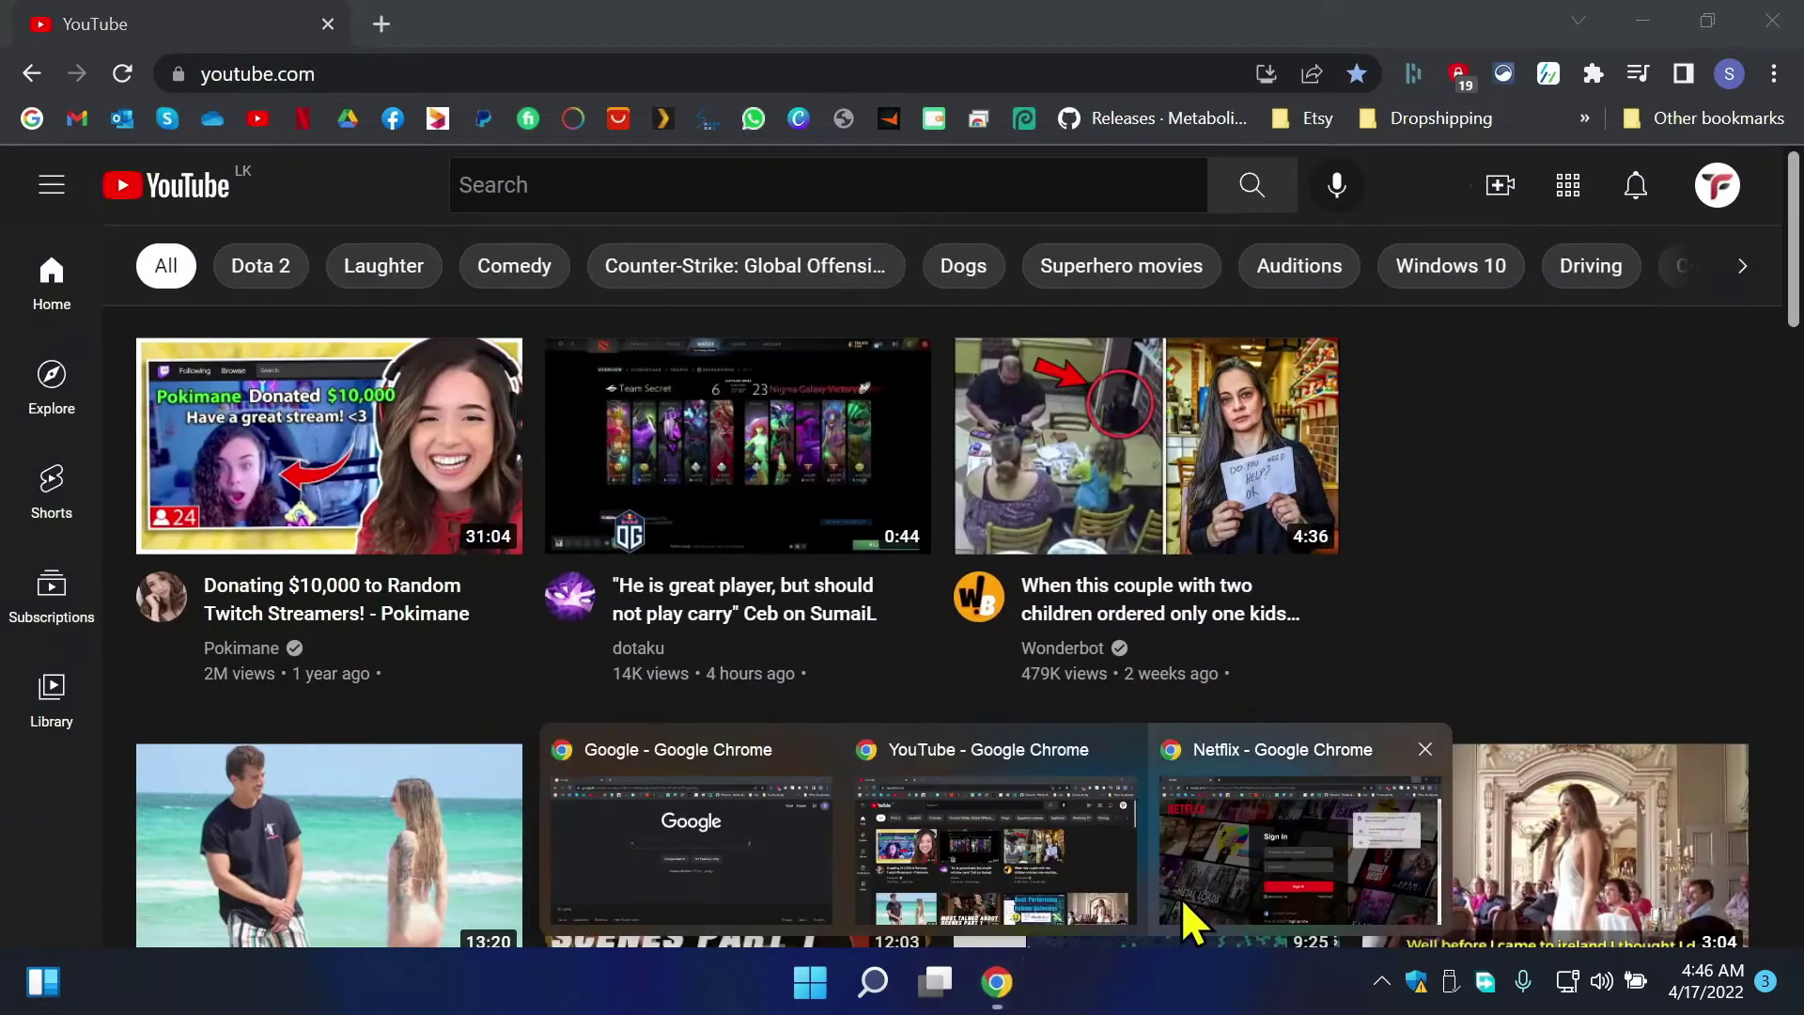
left_click(1075, 925)
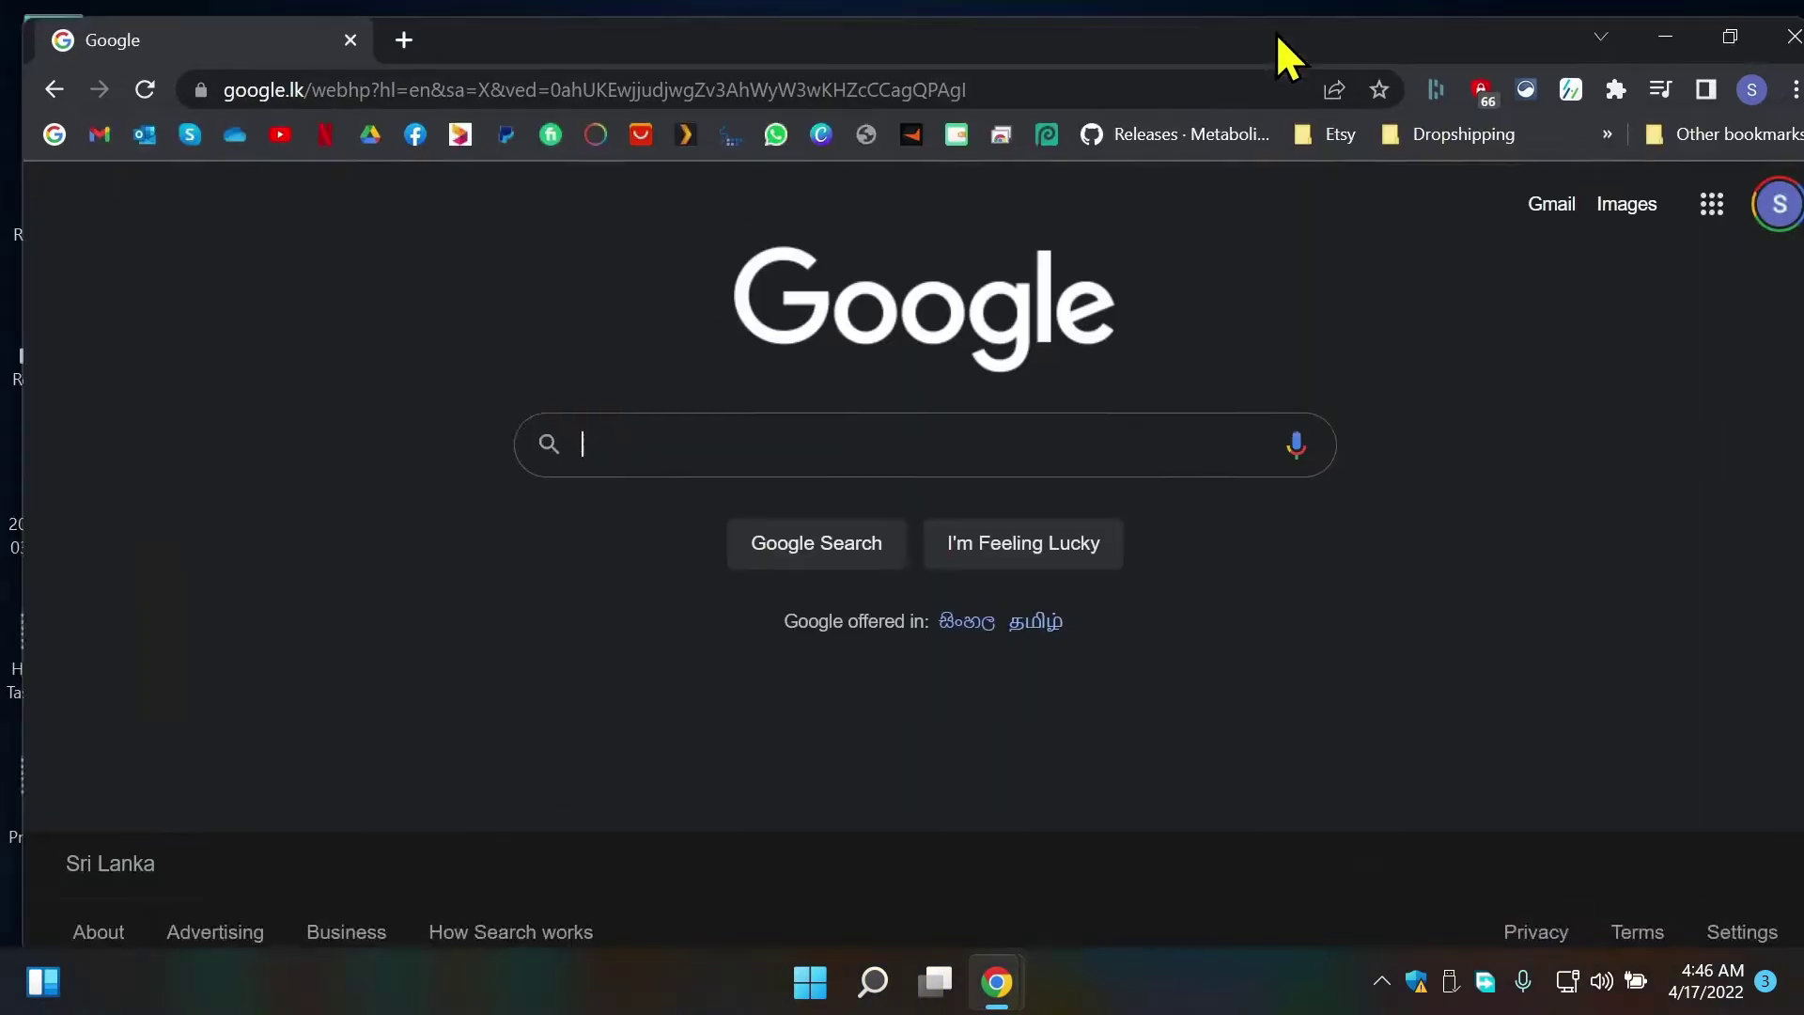
left_click_drag(1276, 32, 1282, 138)
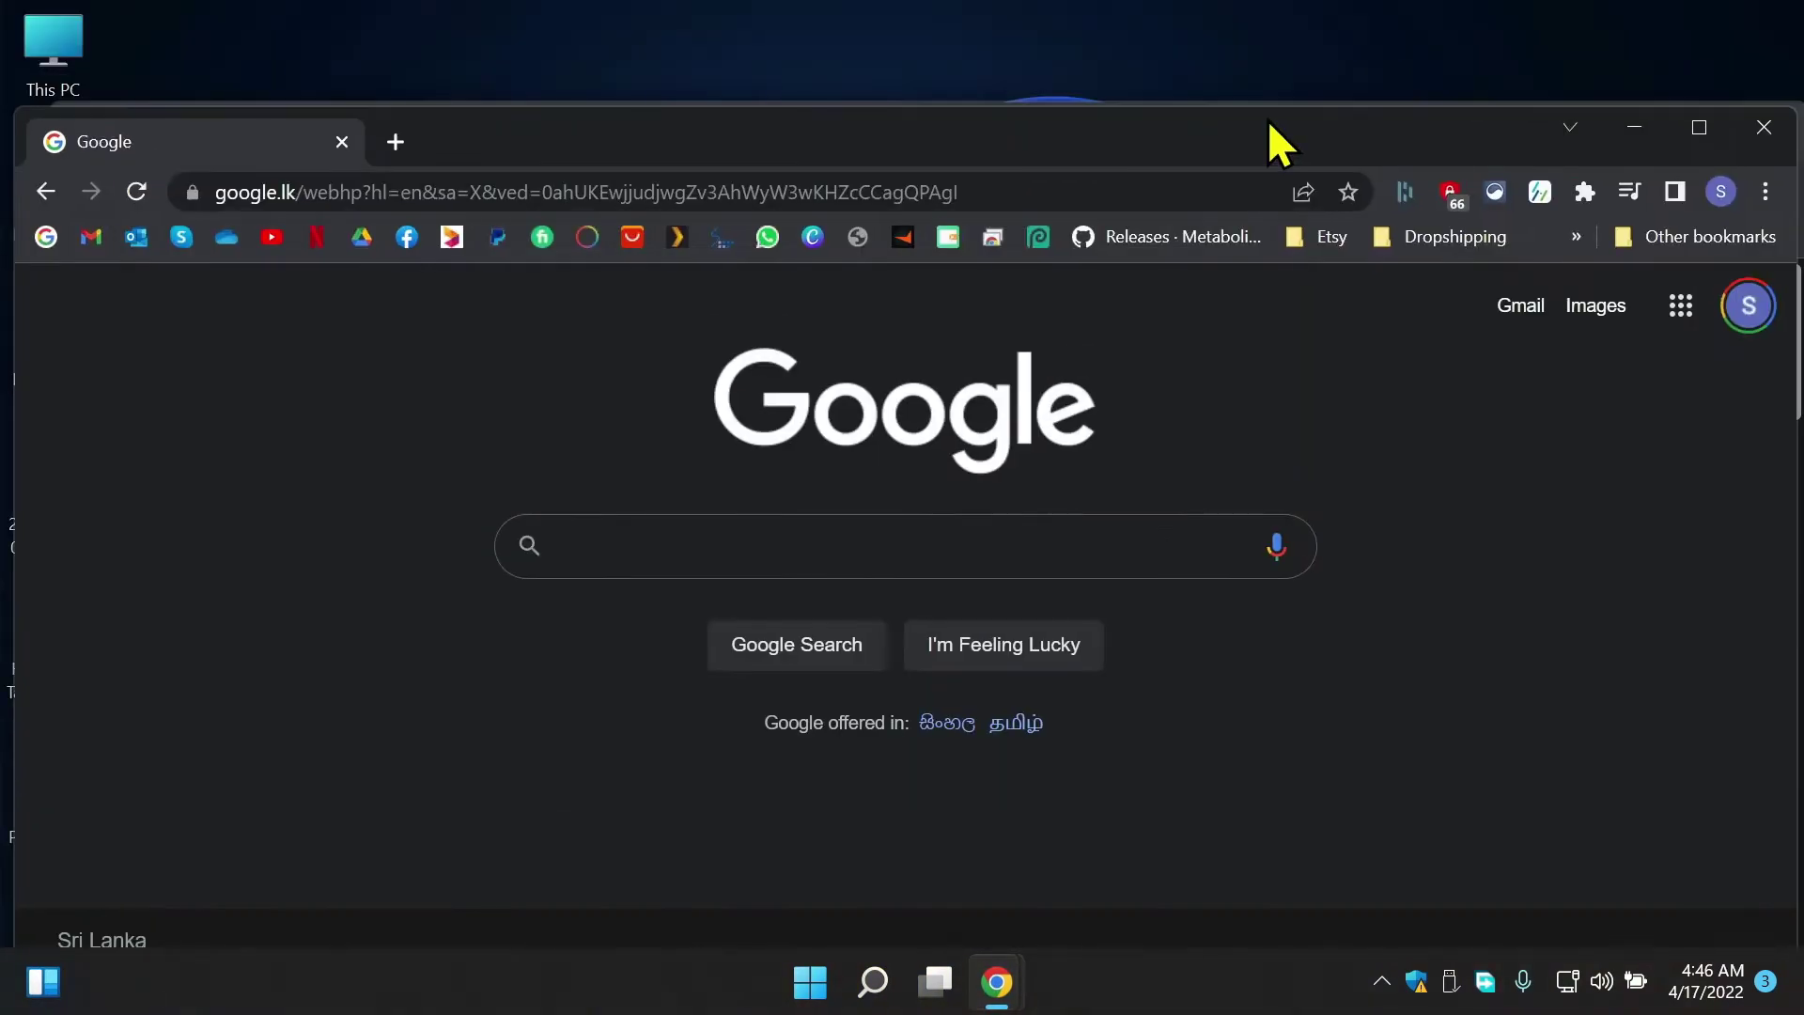
left_click(1697, 128)
mouse_move(996, 982)
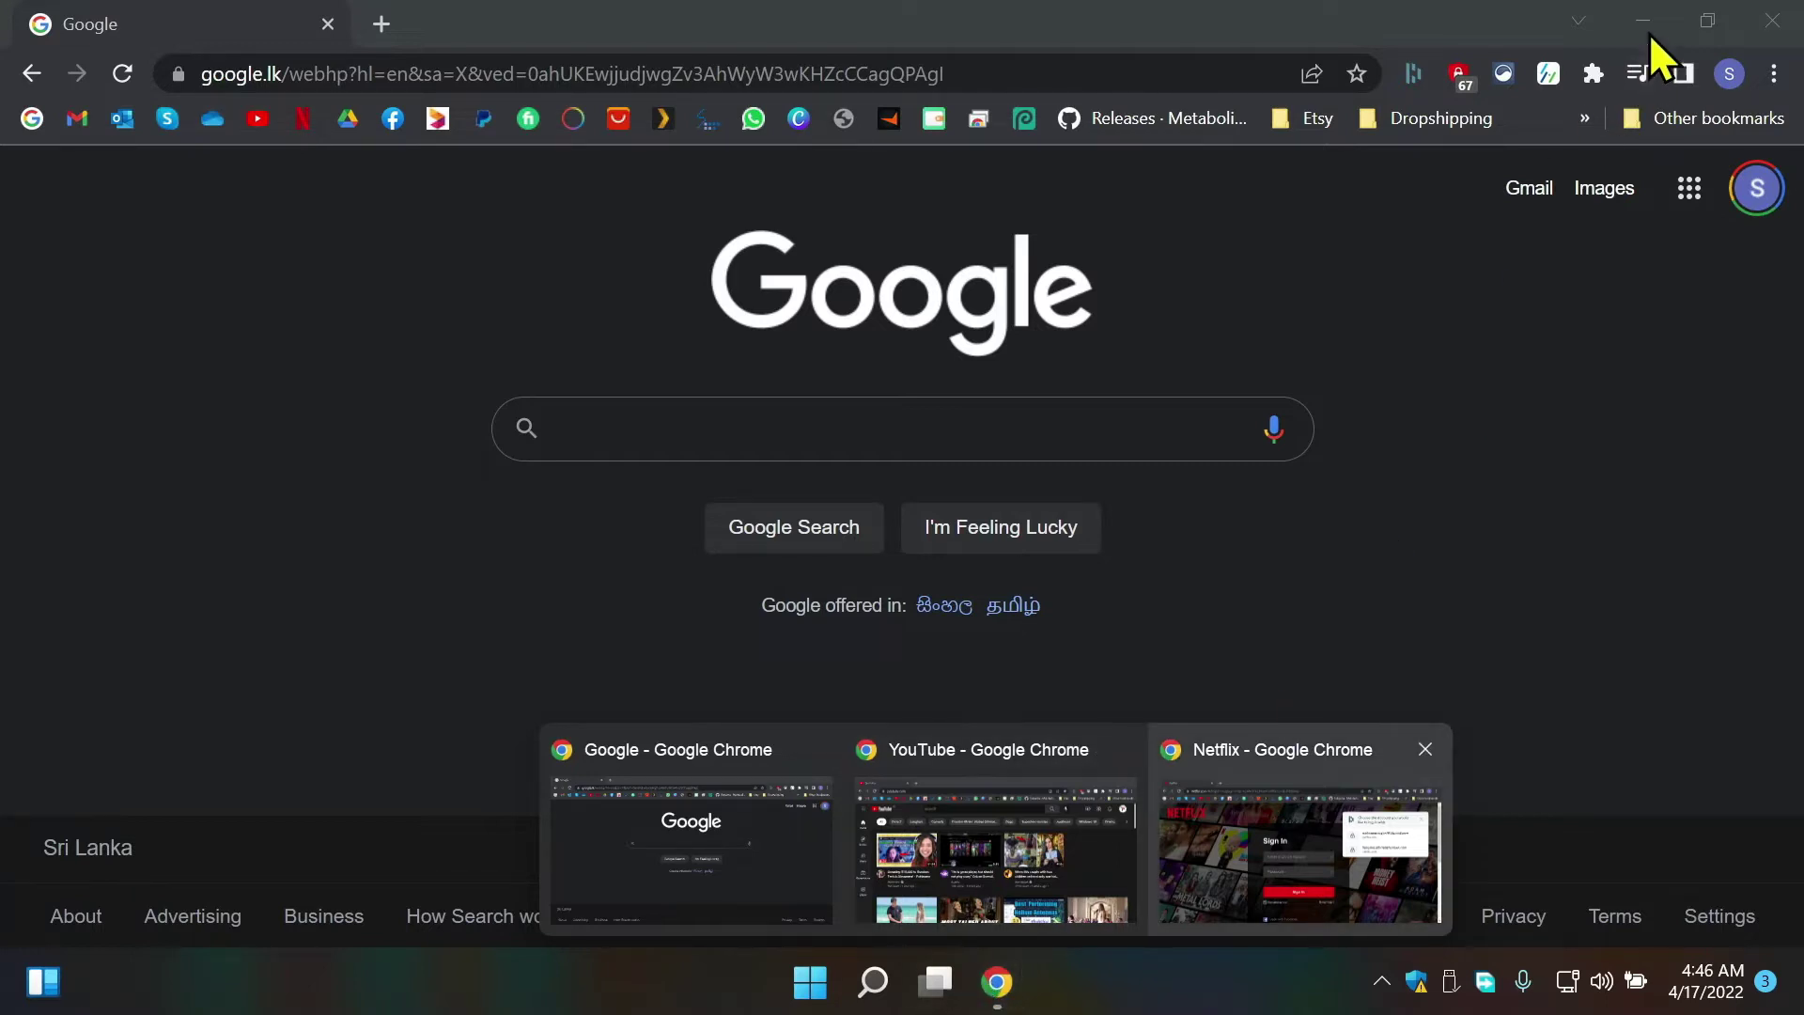
- Clear Chrome away, review Taskbar settings' behaviors section, then minimize Settings
left_click(1643, 23)
left_click(1643, 123)
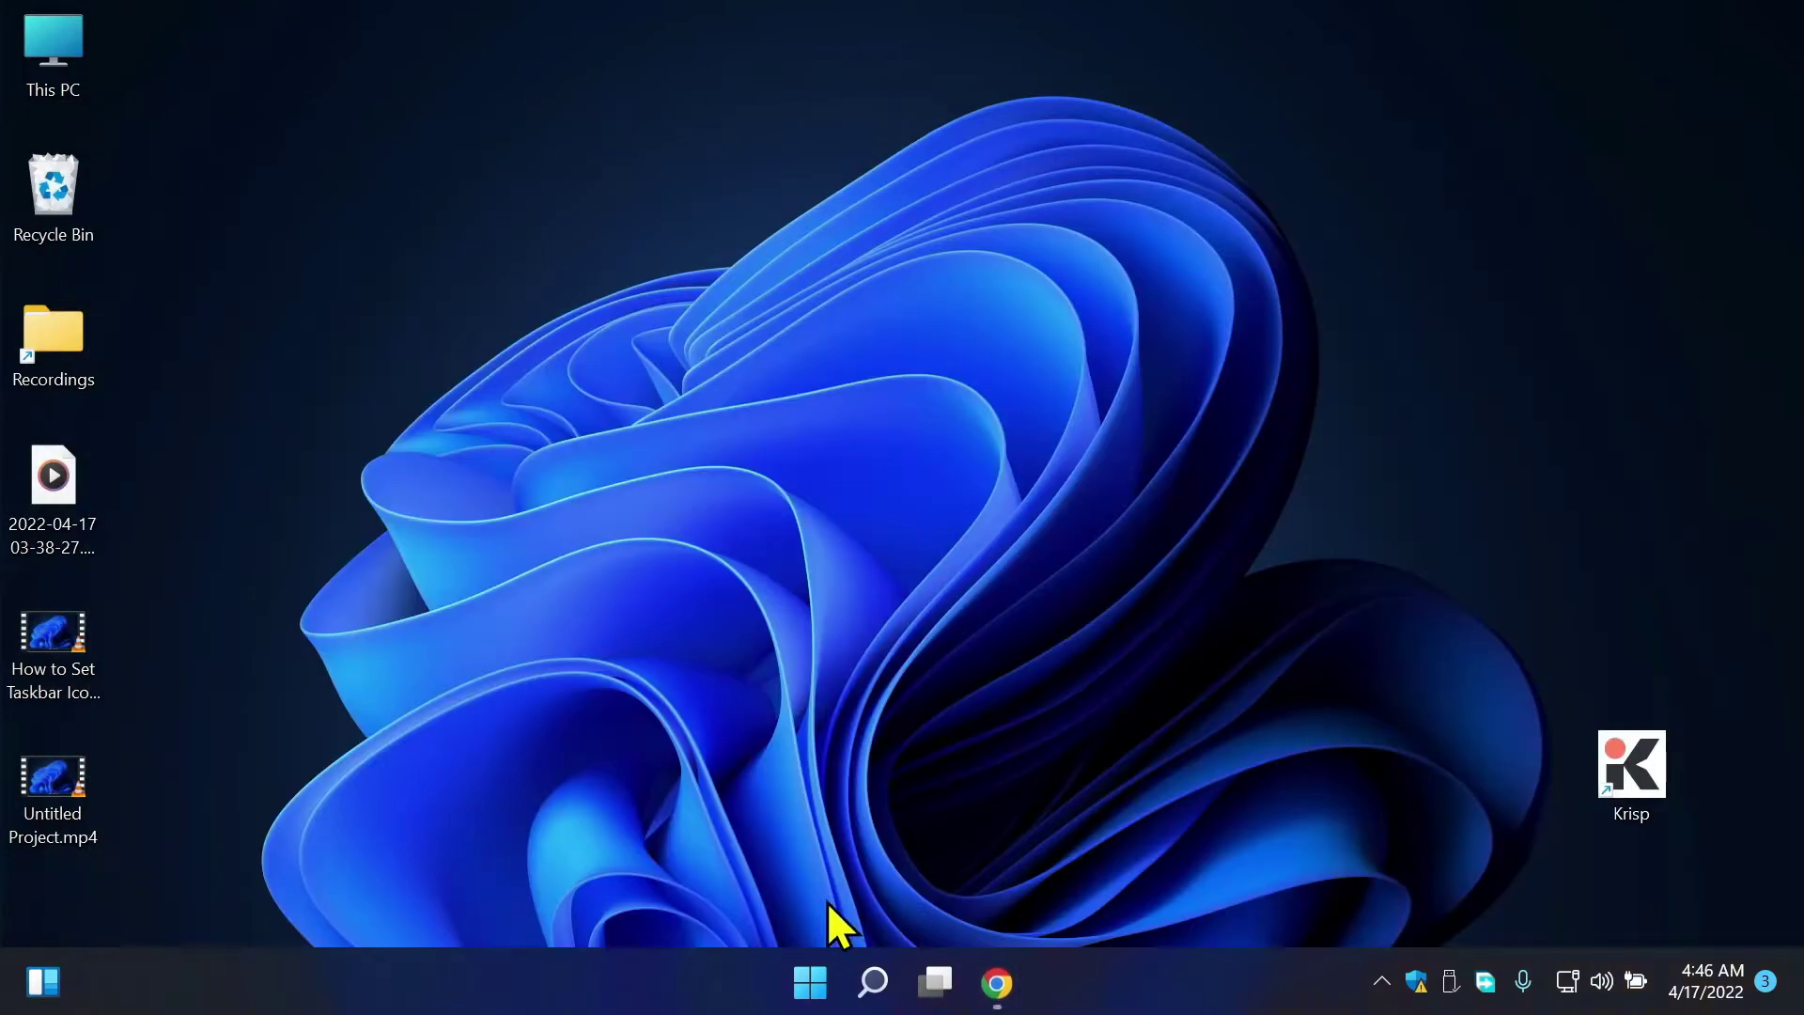
right_click(643, 996)
left_click(707, 918)
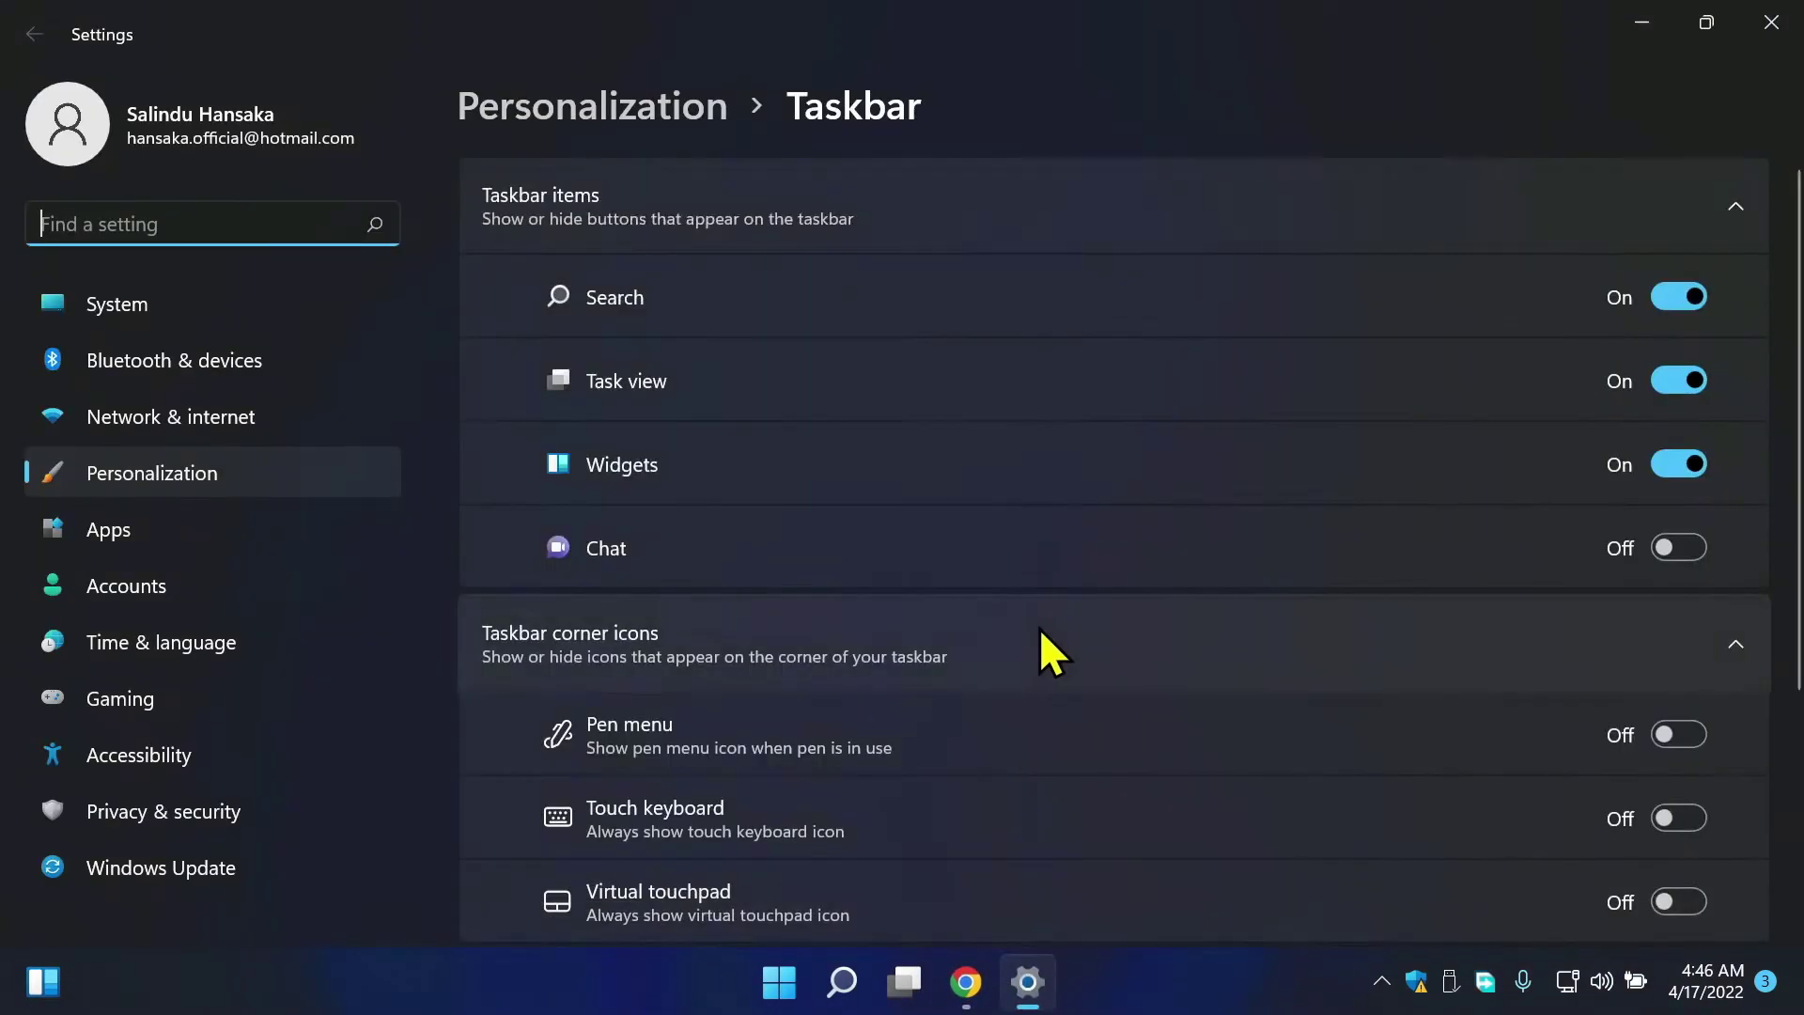
scroll(1039, 634, "down", 3)
left_click(581, 747)
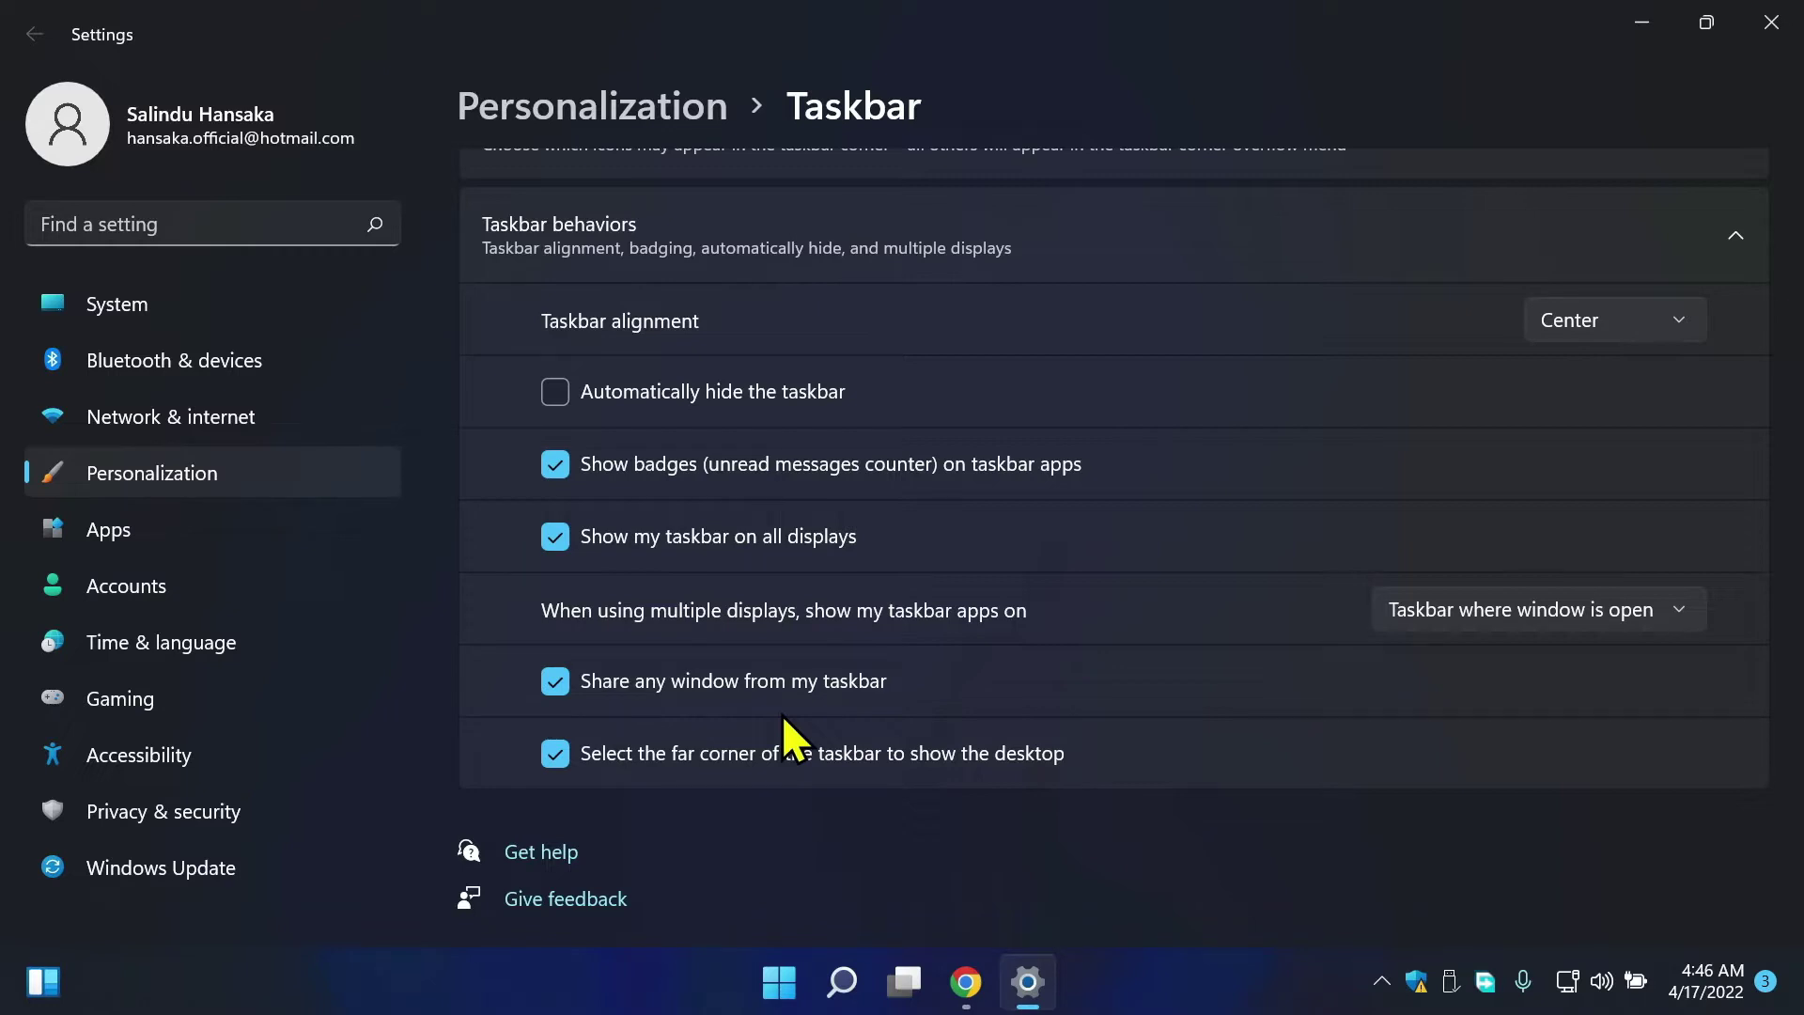
scroll(1021, 548, "up", 3)
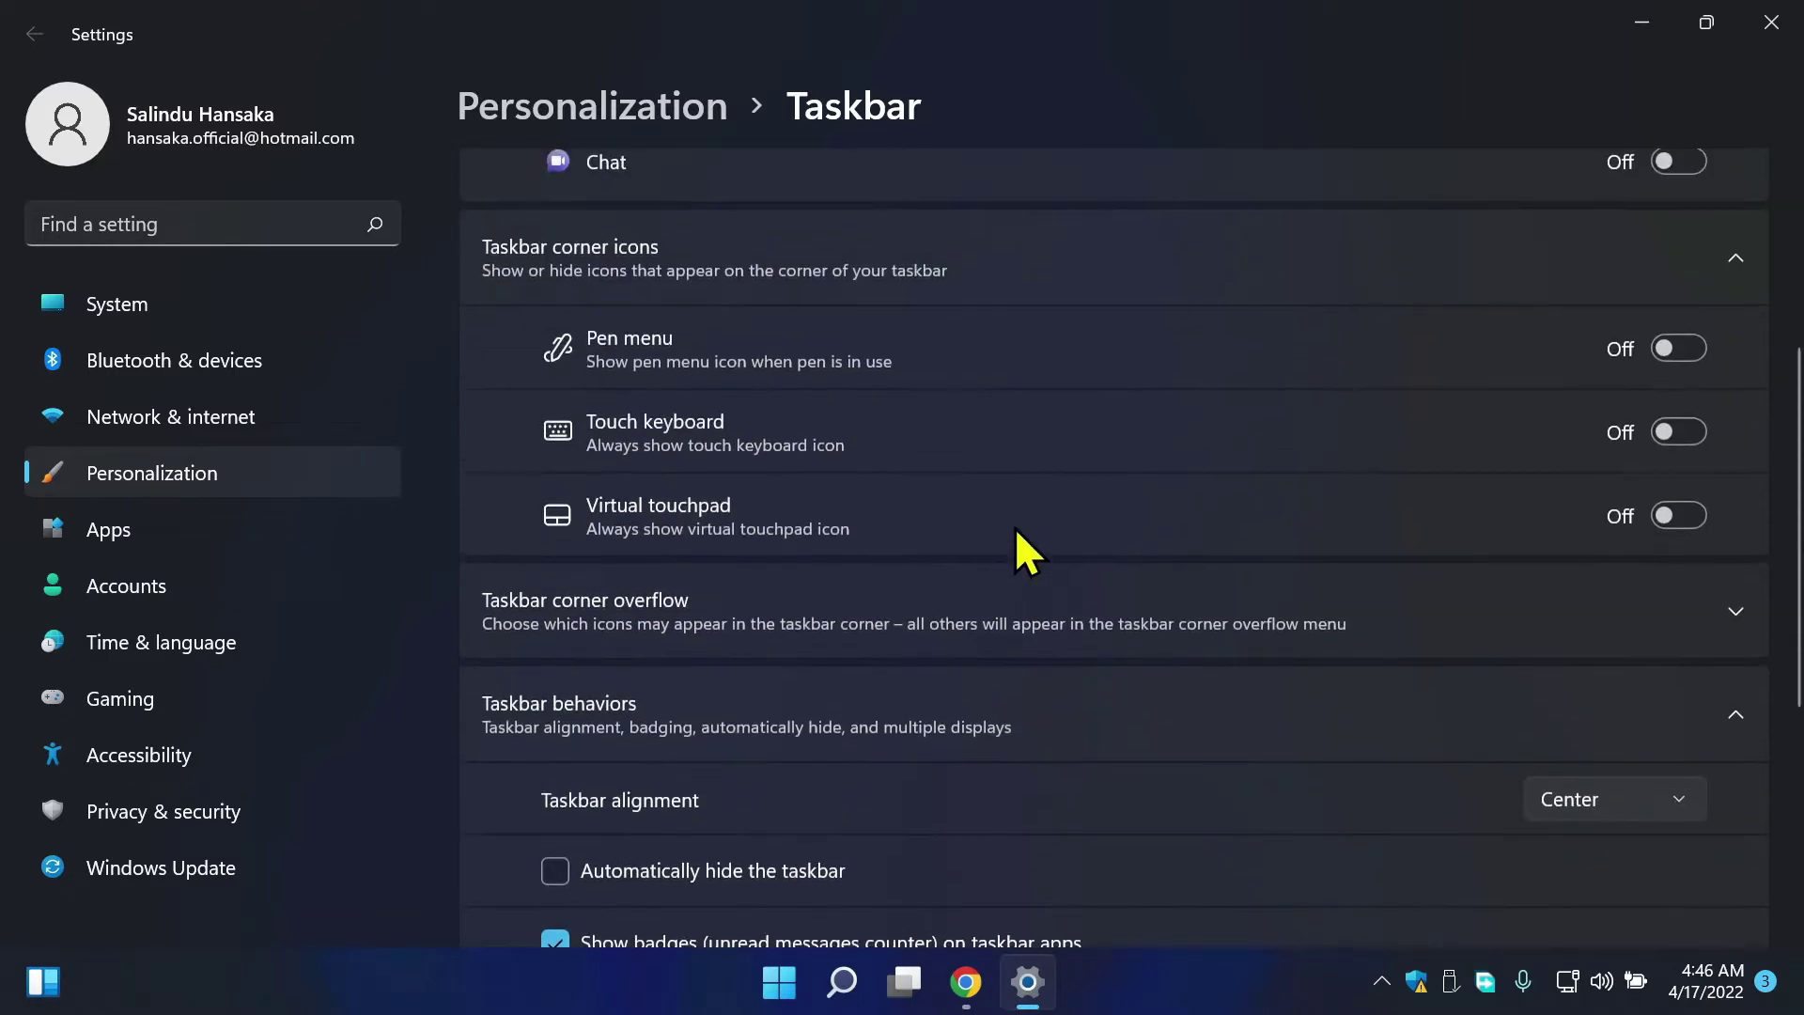
scroll(1020, 546, "up", 3)
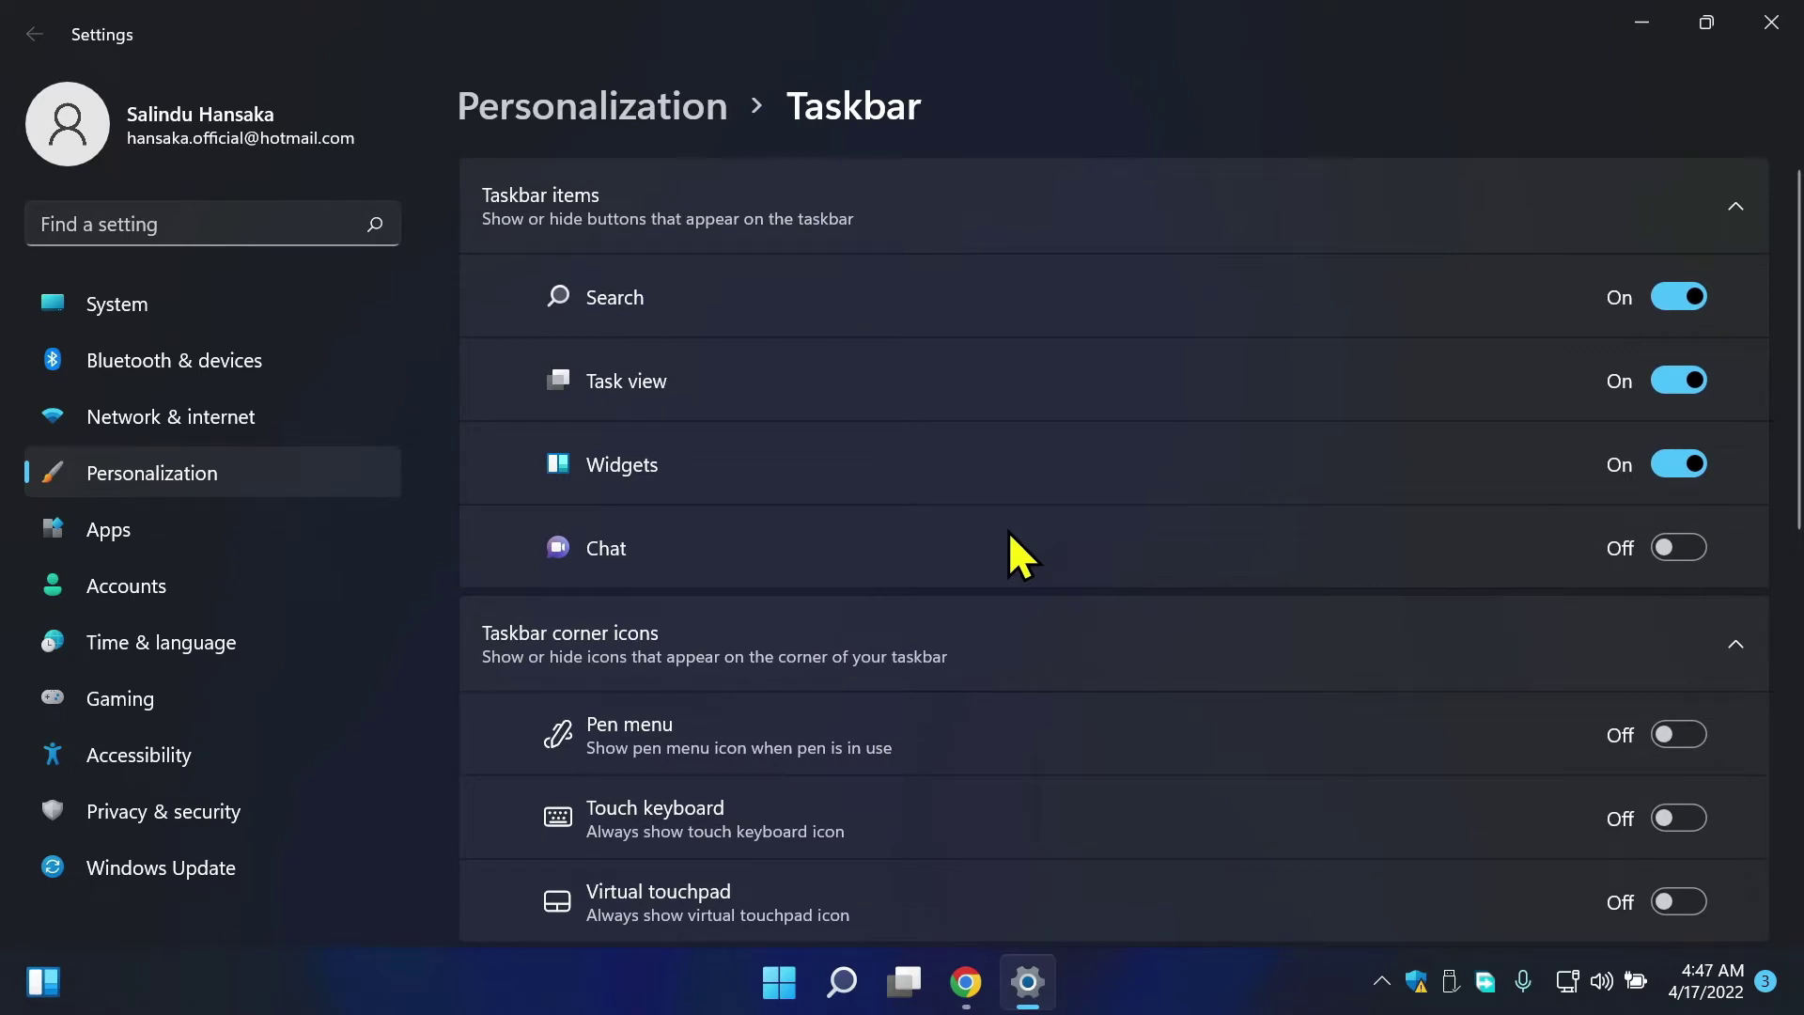
scroll(930, 494, "down", 3)
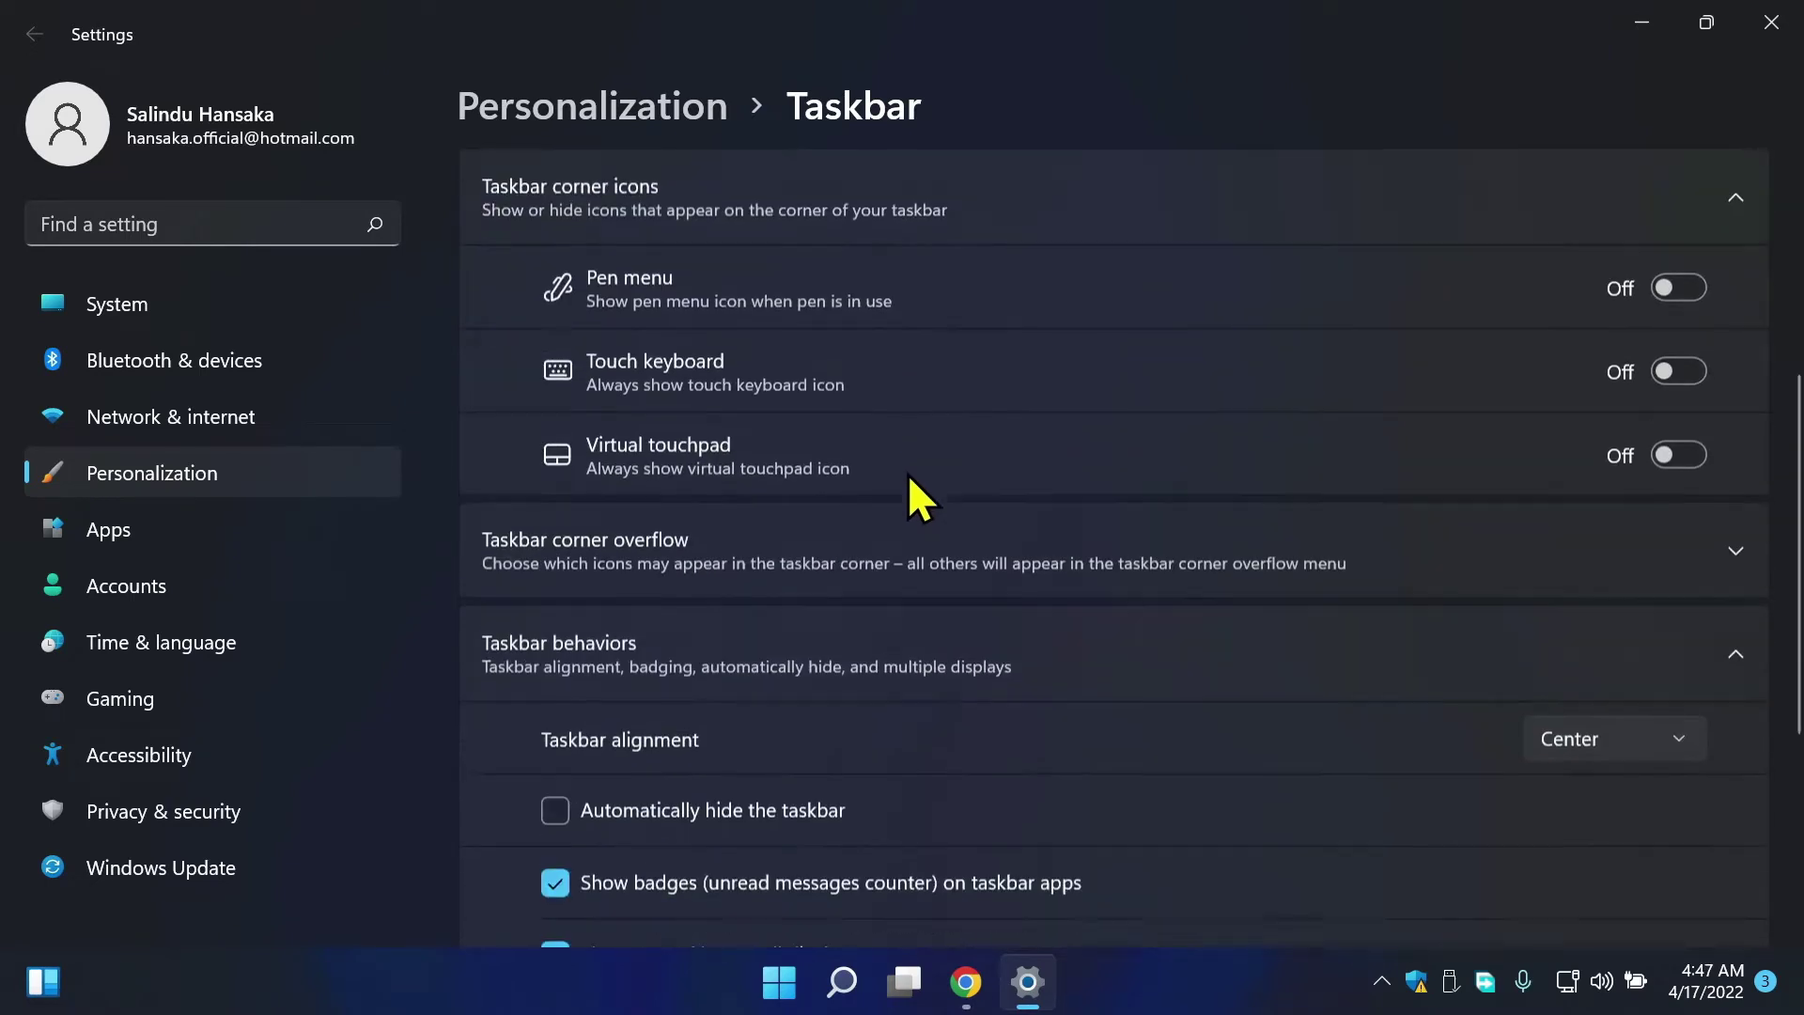
scroll(907, 475, "down", 3)
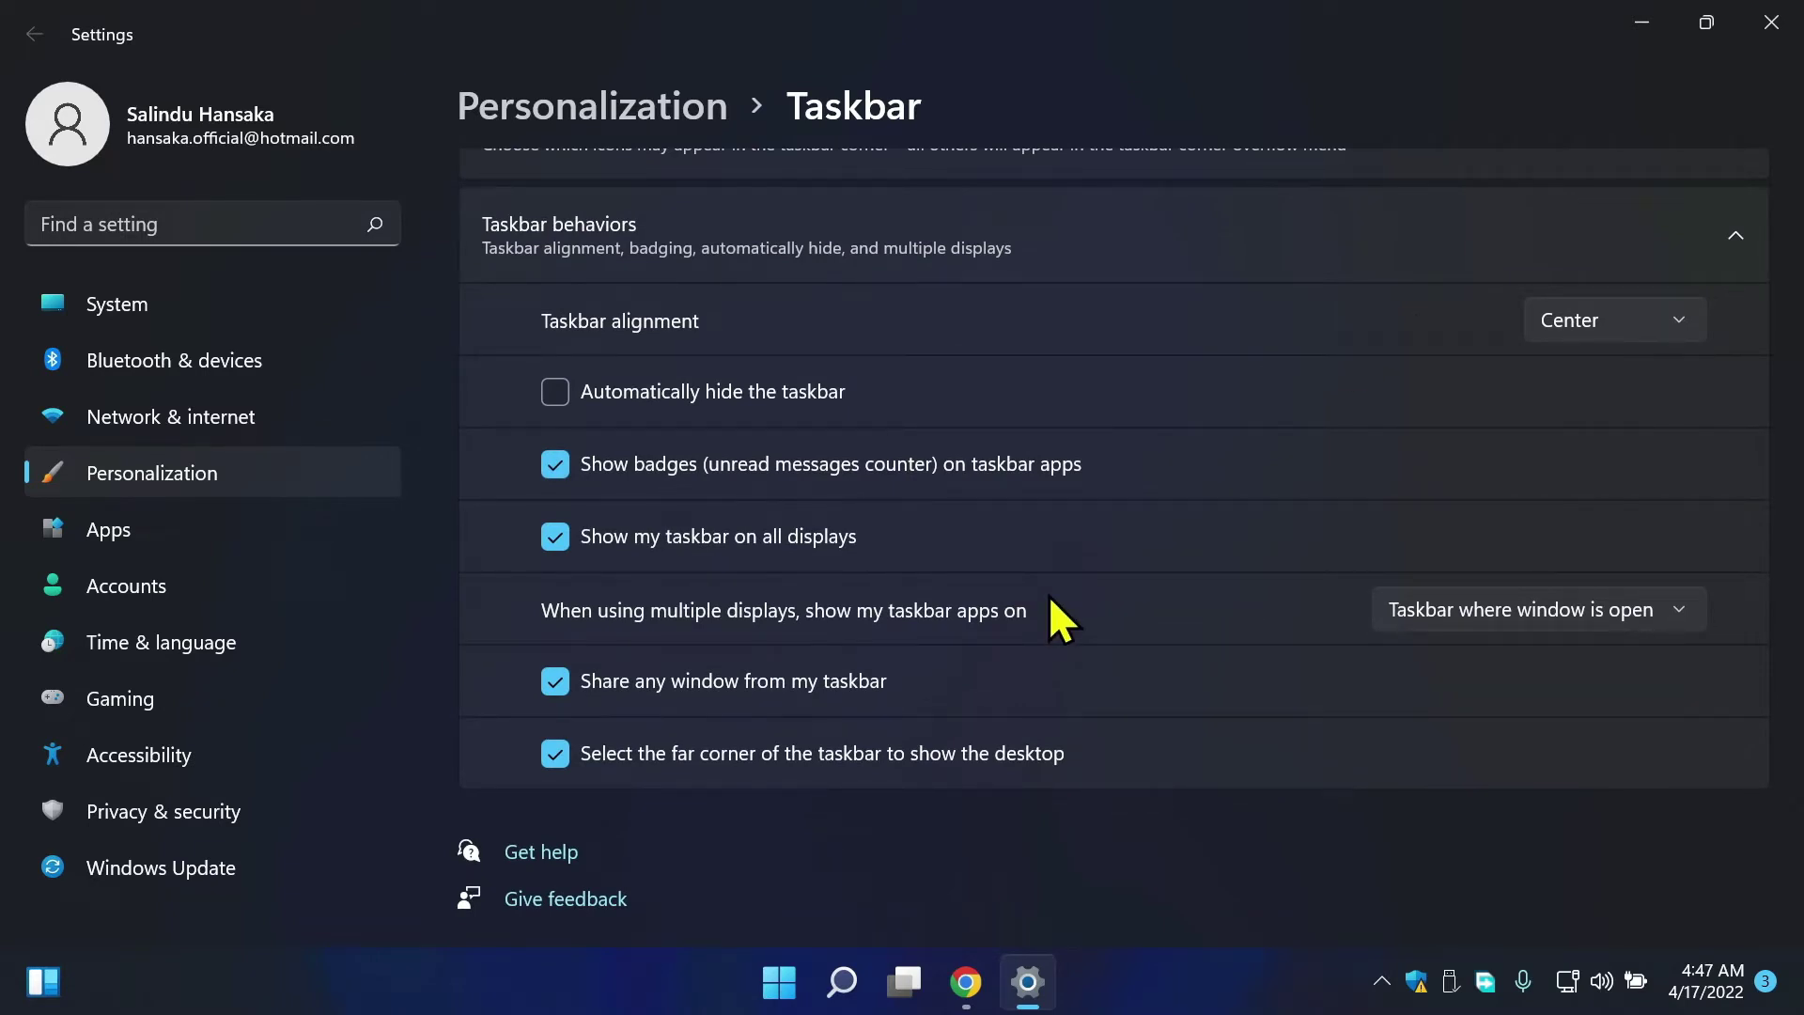
left_click(1642, 23)
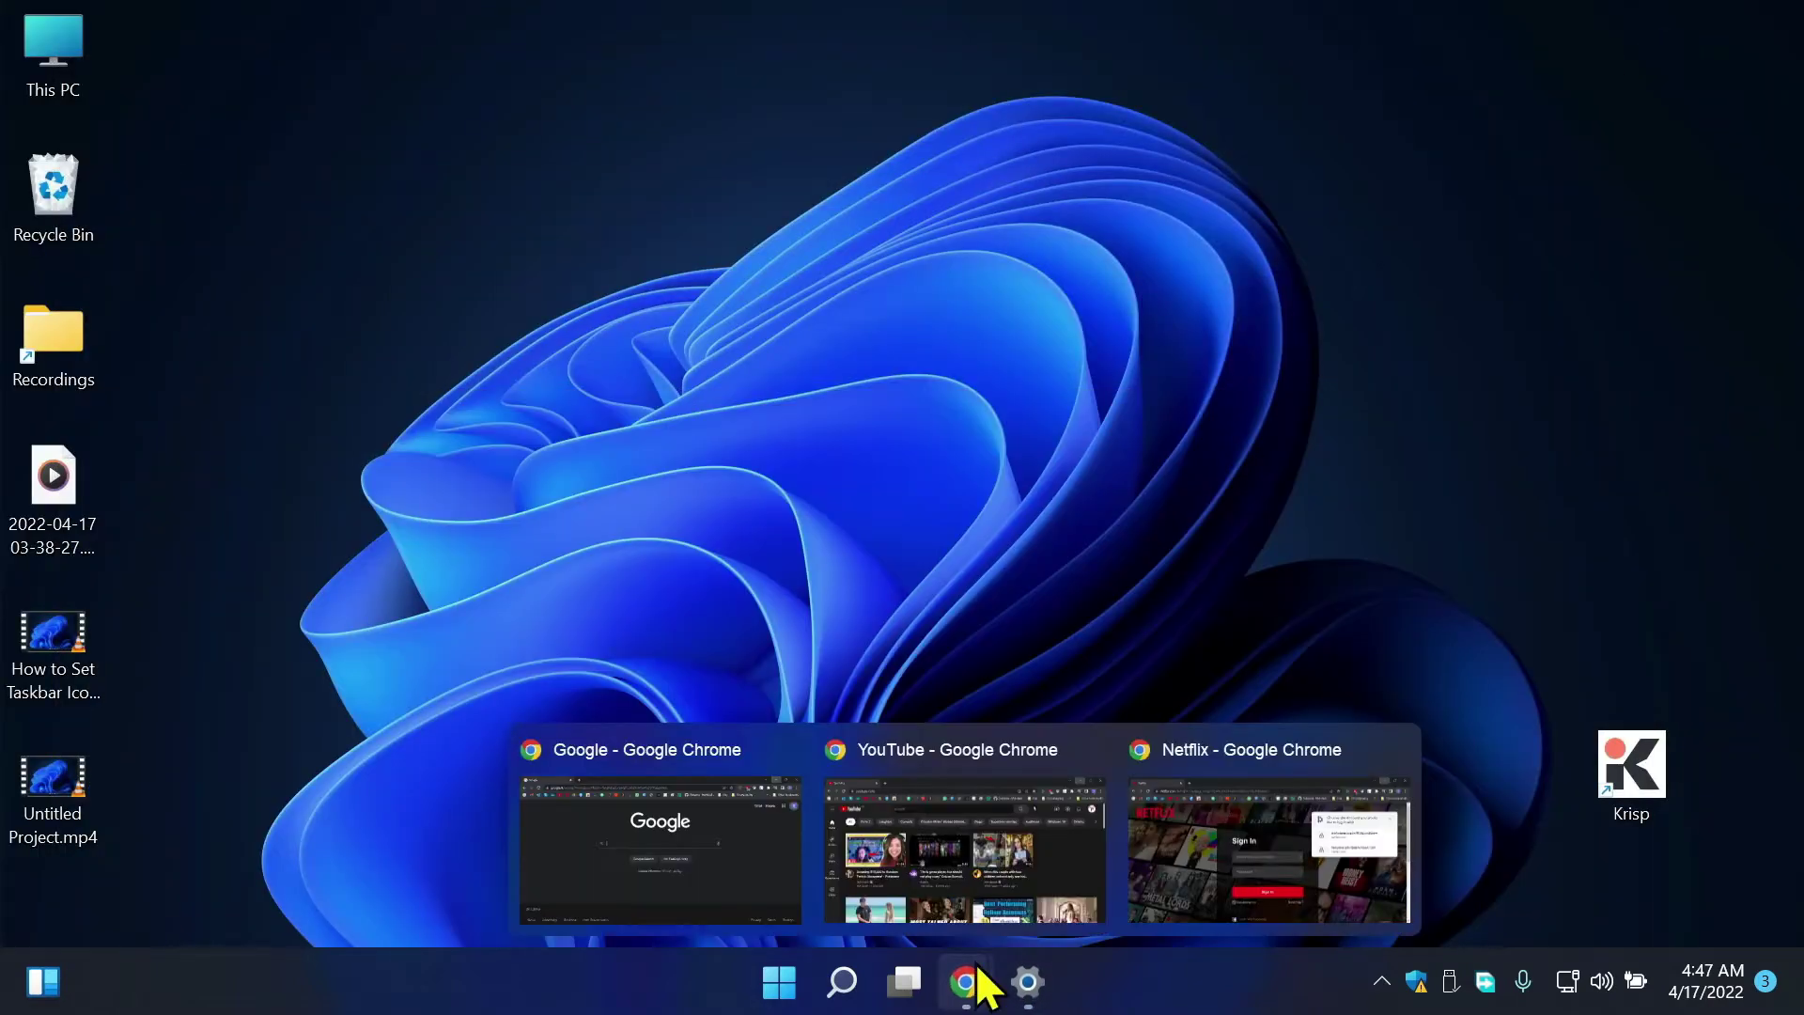
- Restore the YouTube Chrome window, then minimize it again
left_click(1038, 842)
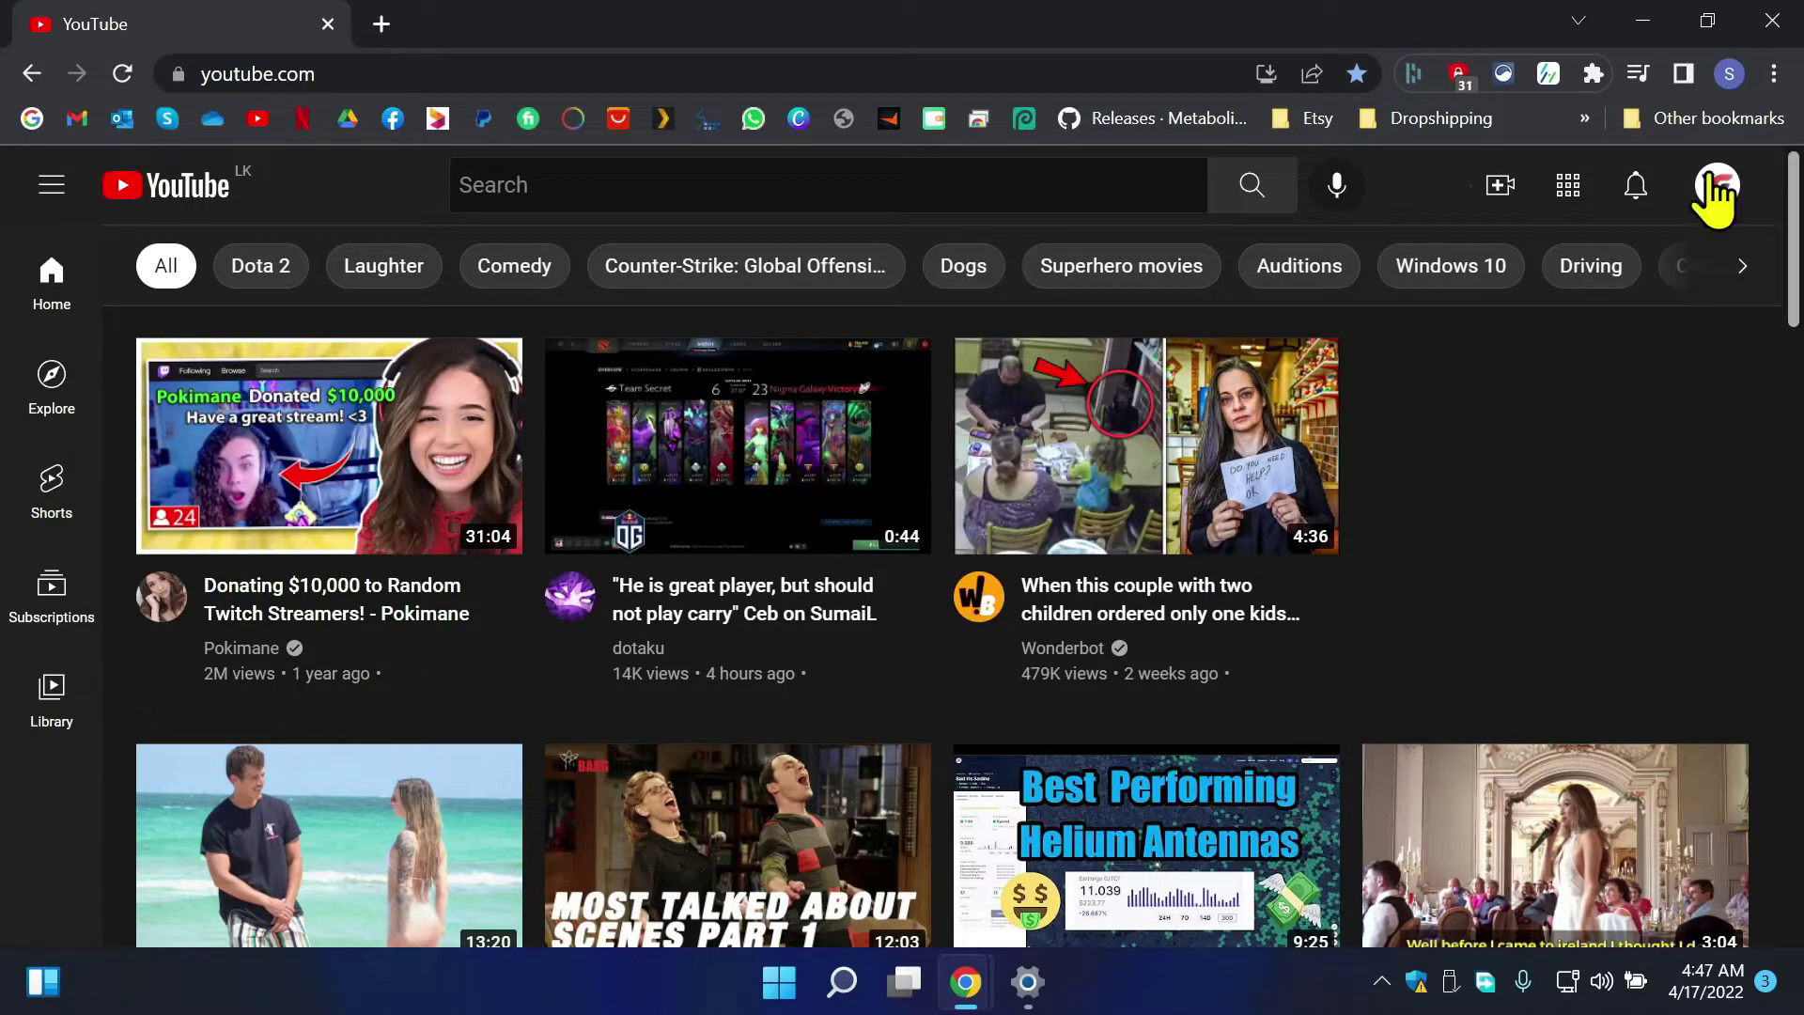
left_click(1642, 23)
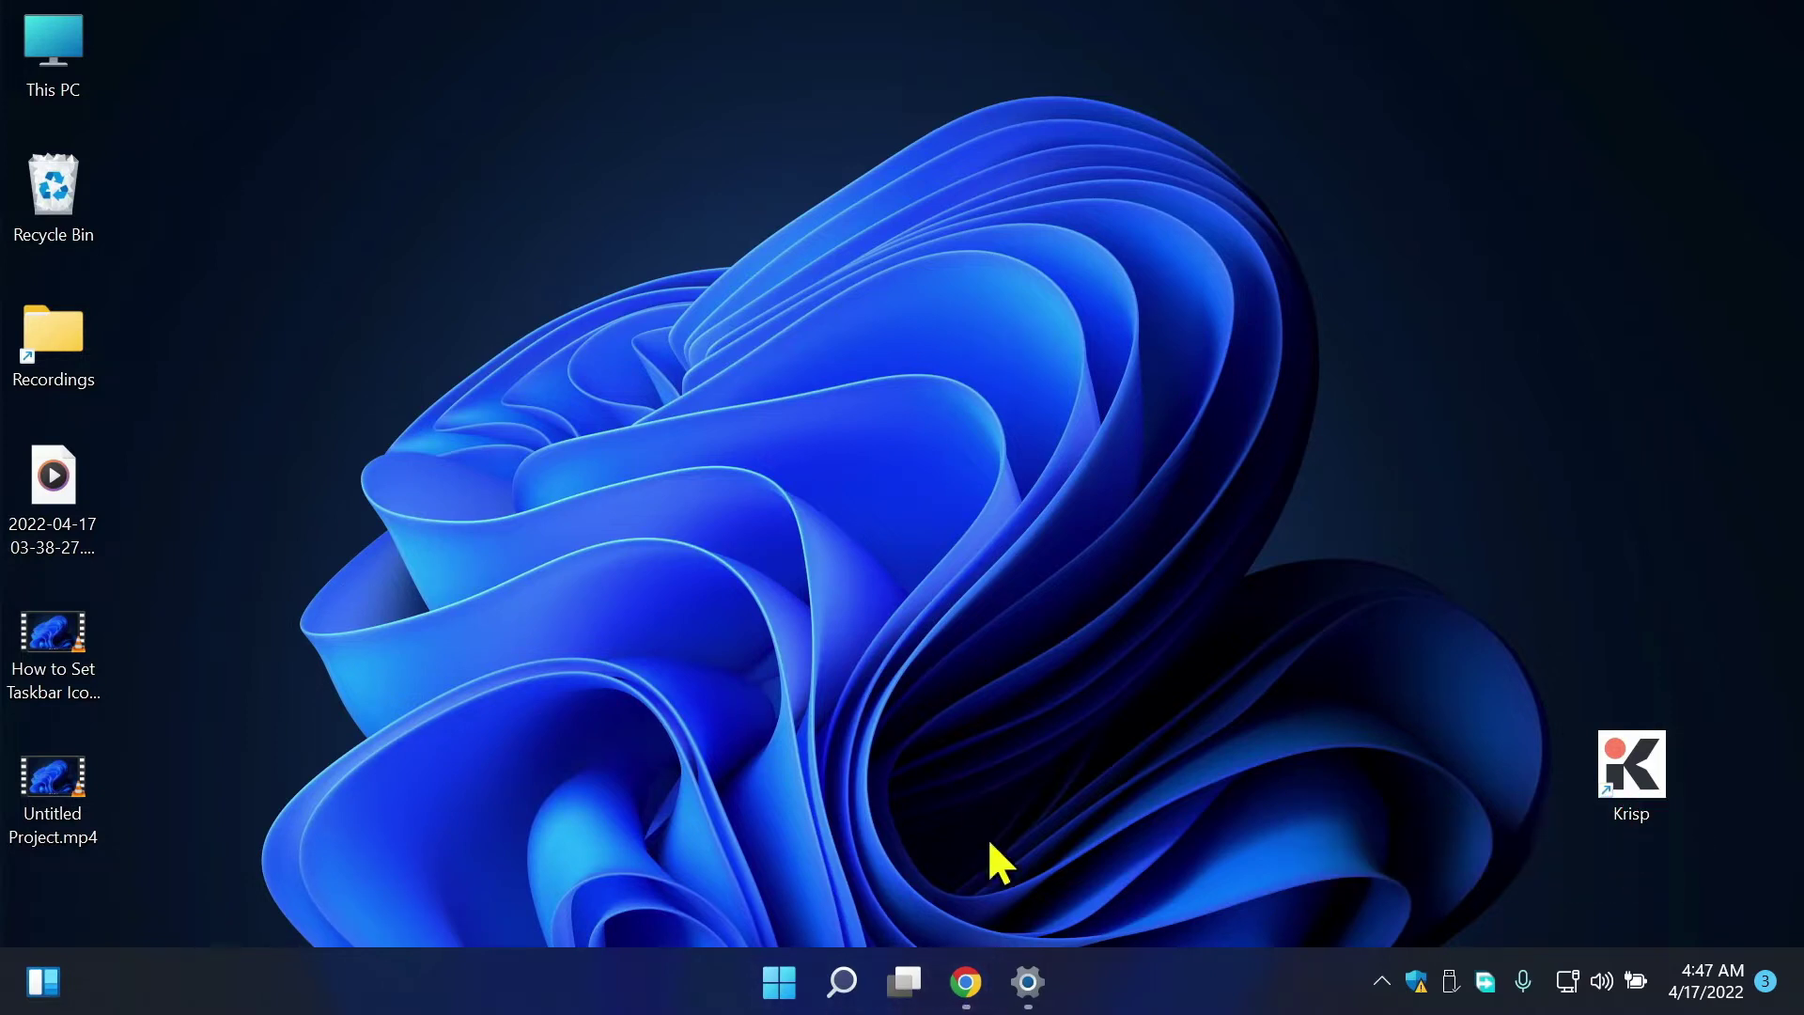
- Bring up the Google Chrome window and rerun the earlier 'stardock' search
mouse_move(964, 981)
left_click(788, 877)
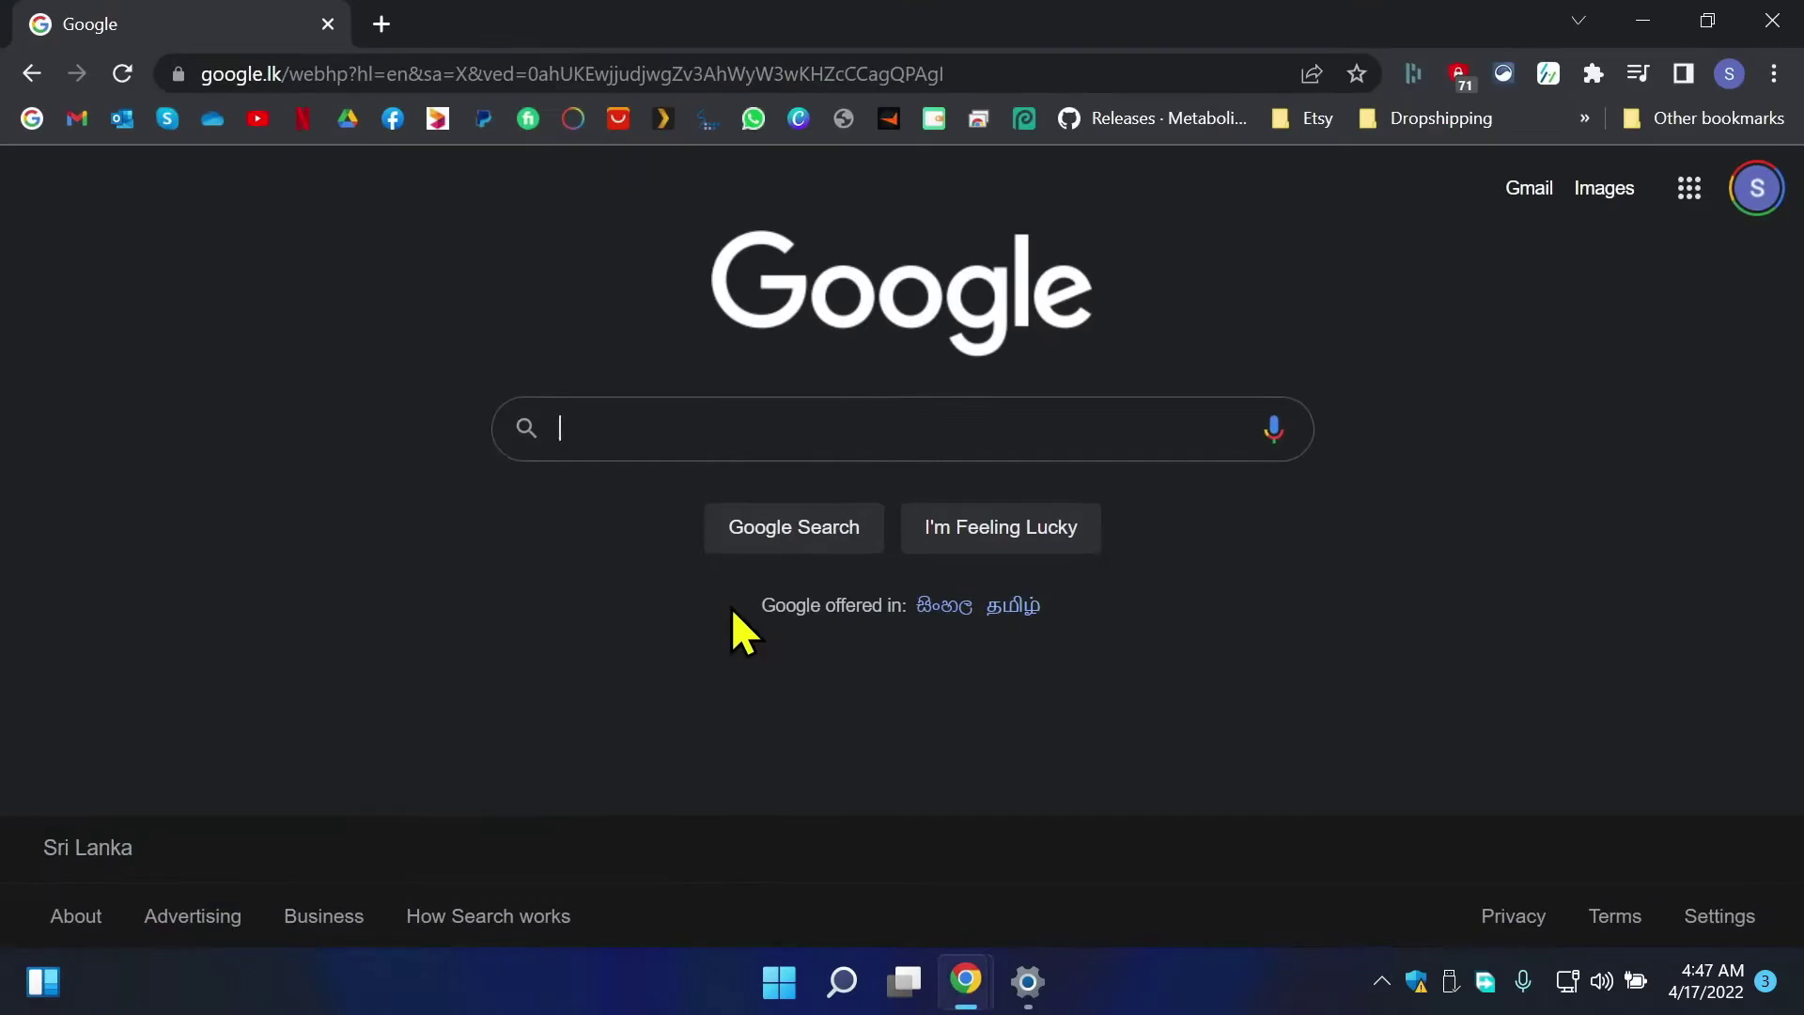
left_click(776, 443)
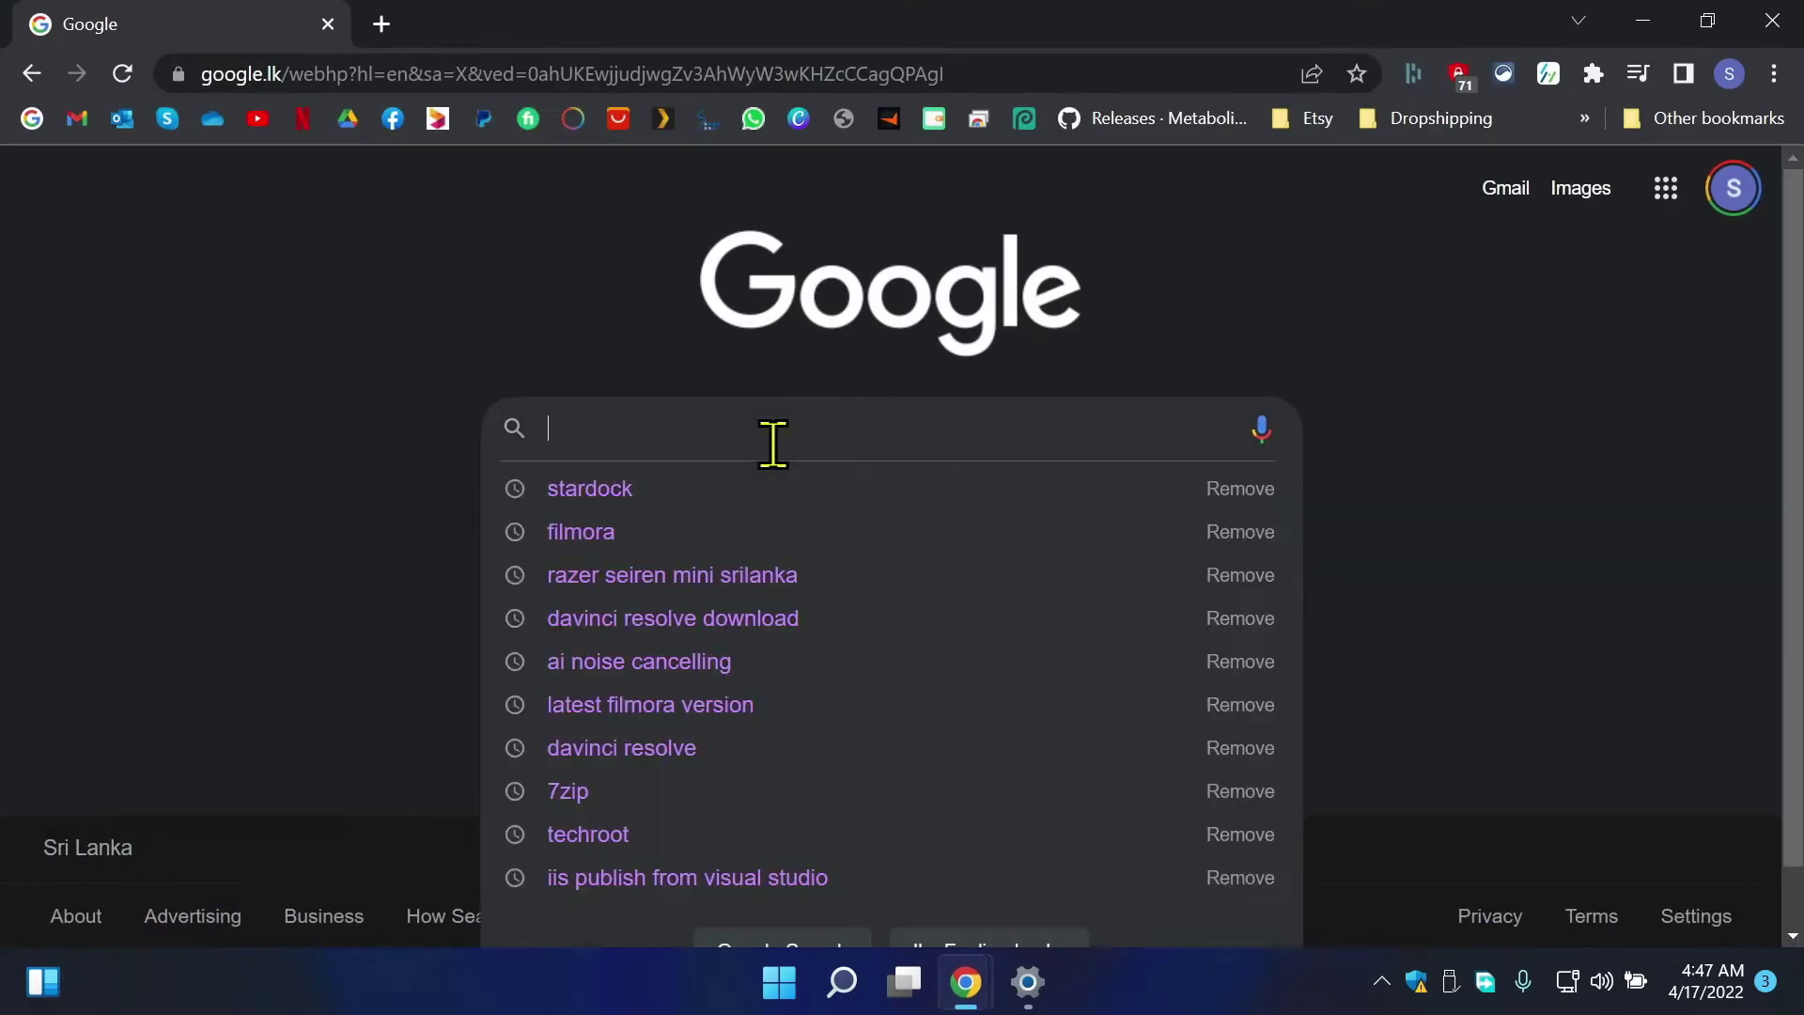
left_click(614, 492)
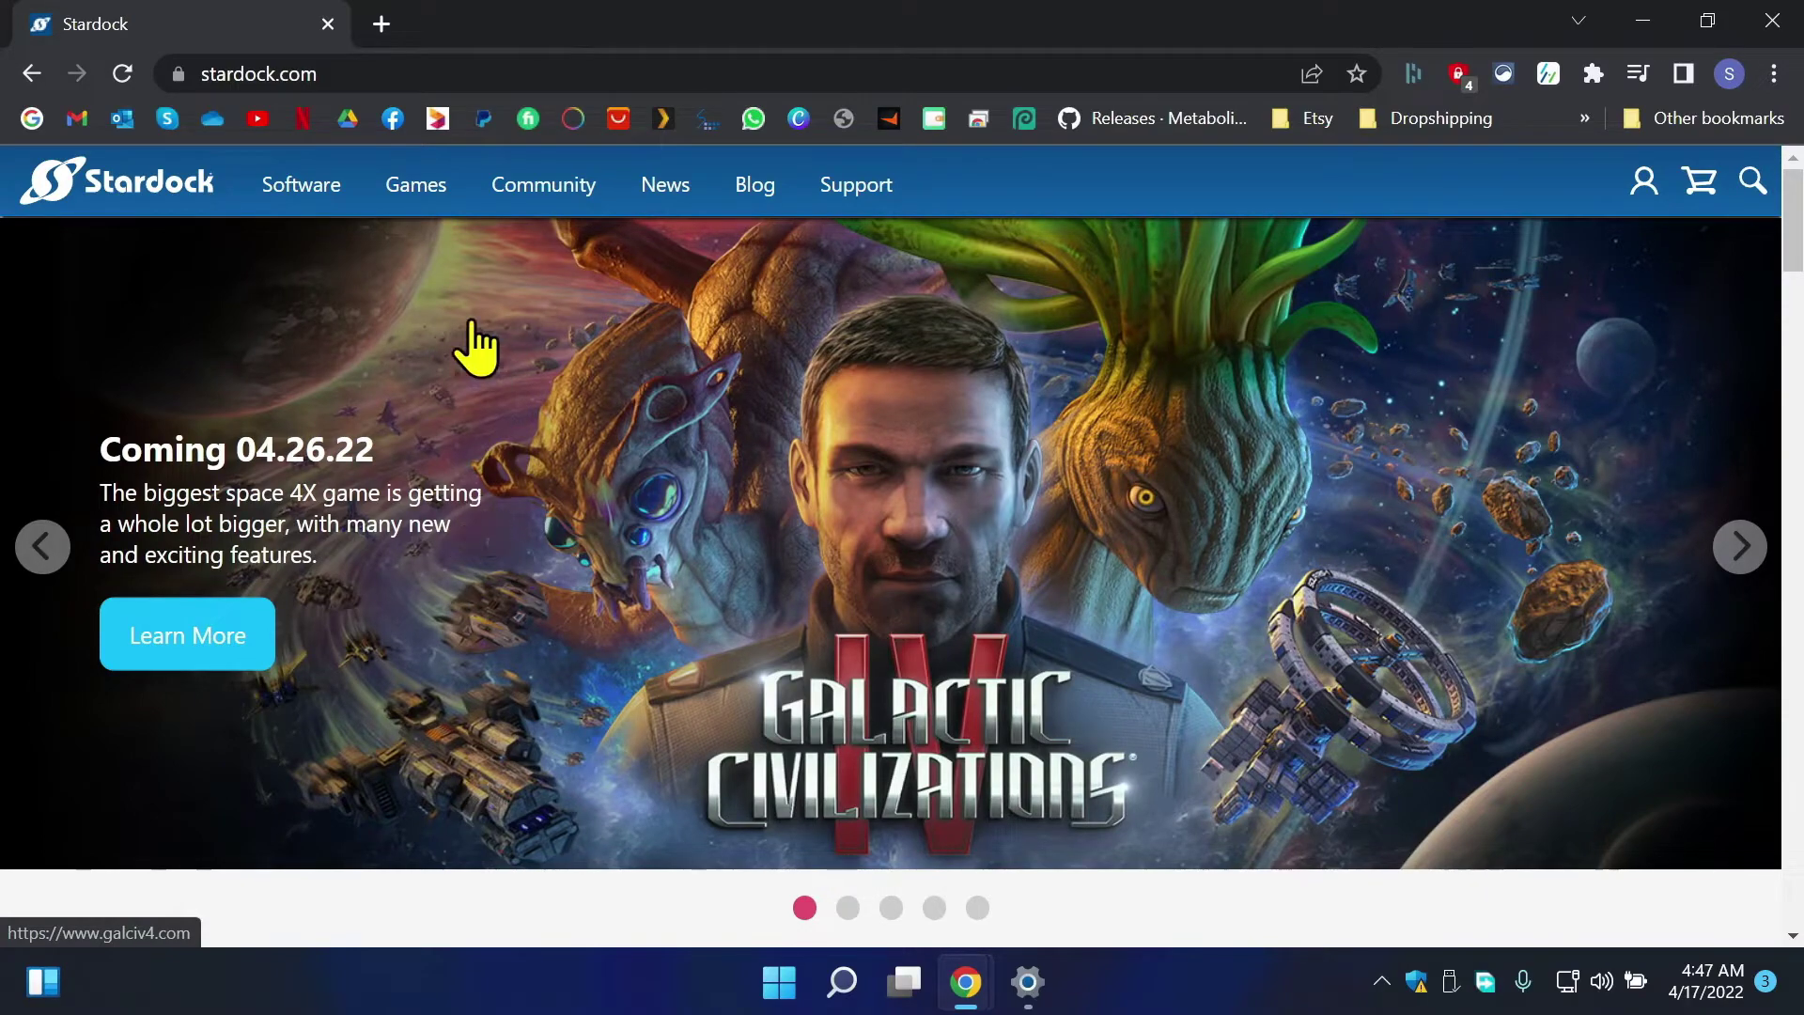
mouse_move(300, 184)
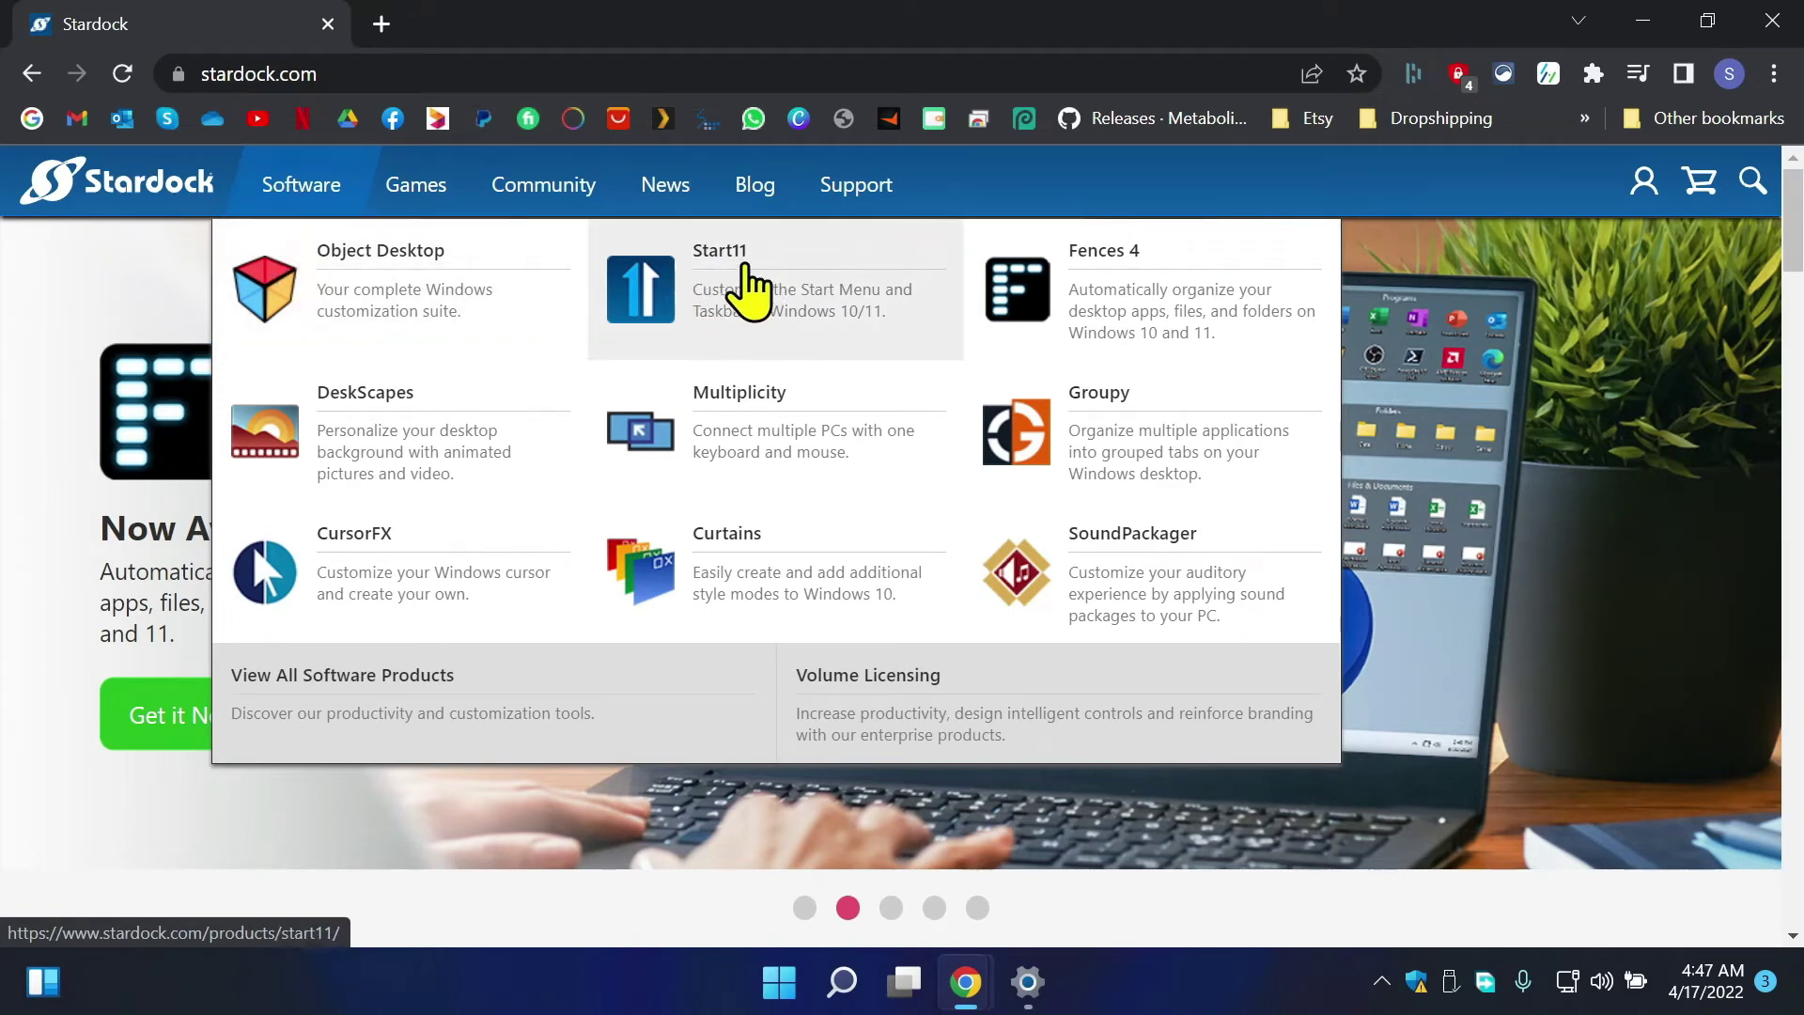
- Open the Start11 product page from Stardock's Software menu
left_click(739, 281)
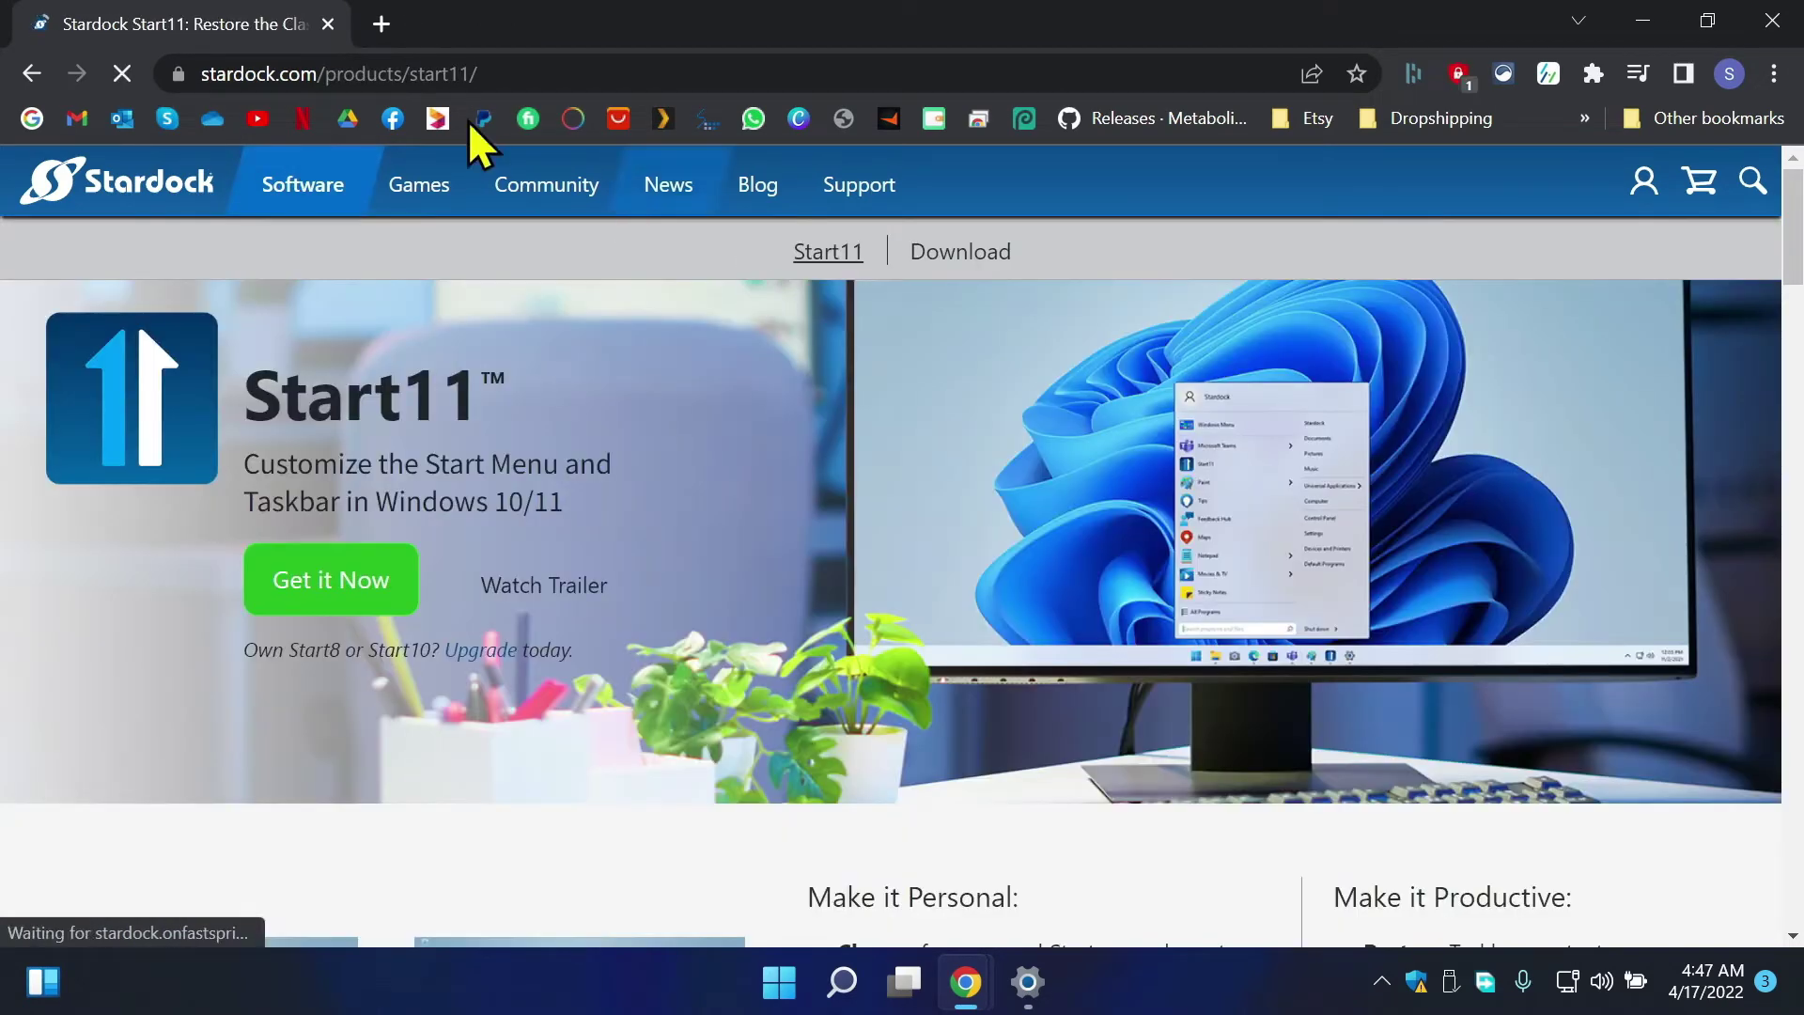
left_click_drag(544, 72, 178, 81)
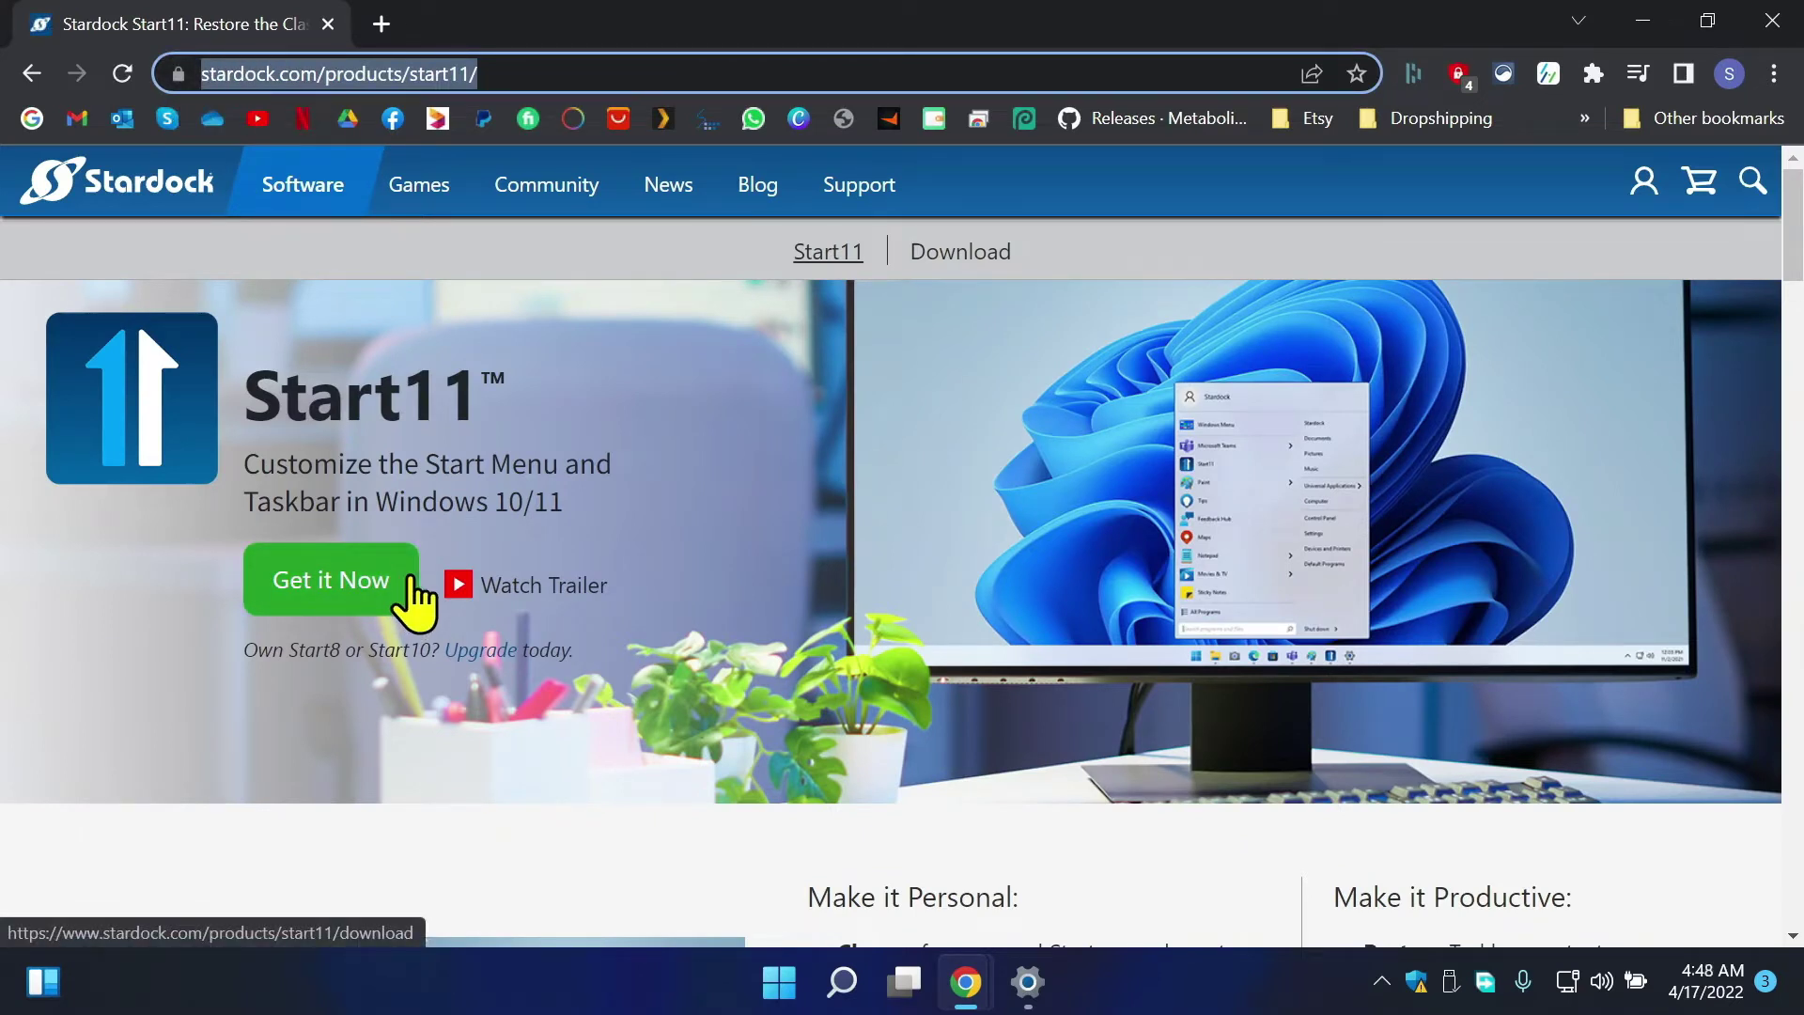
left_click(636, 409)
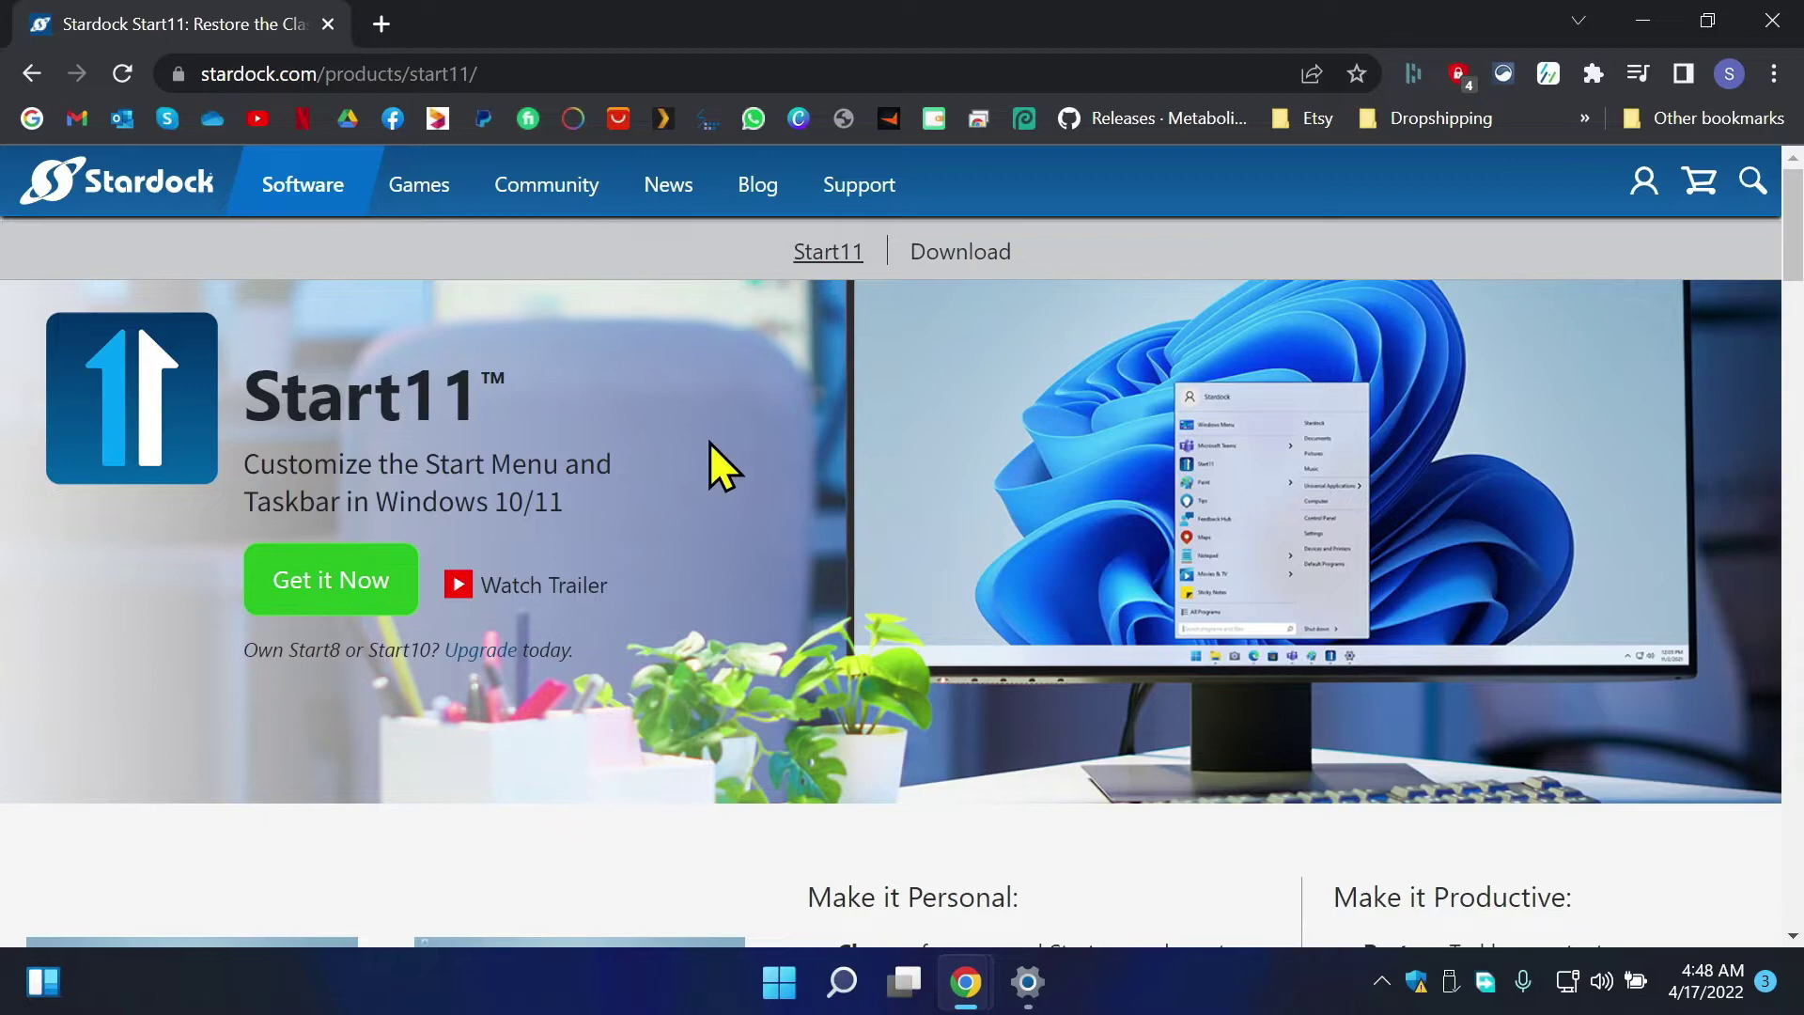
- Review Start11 pricing and start the 30-day free trial download
left_click(364, 589)
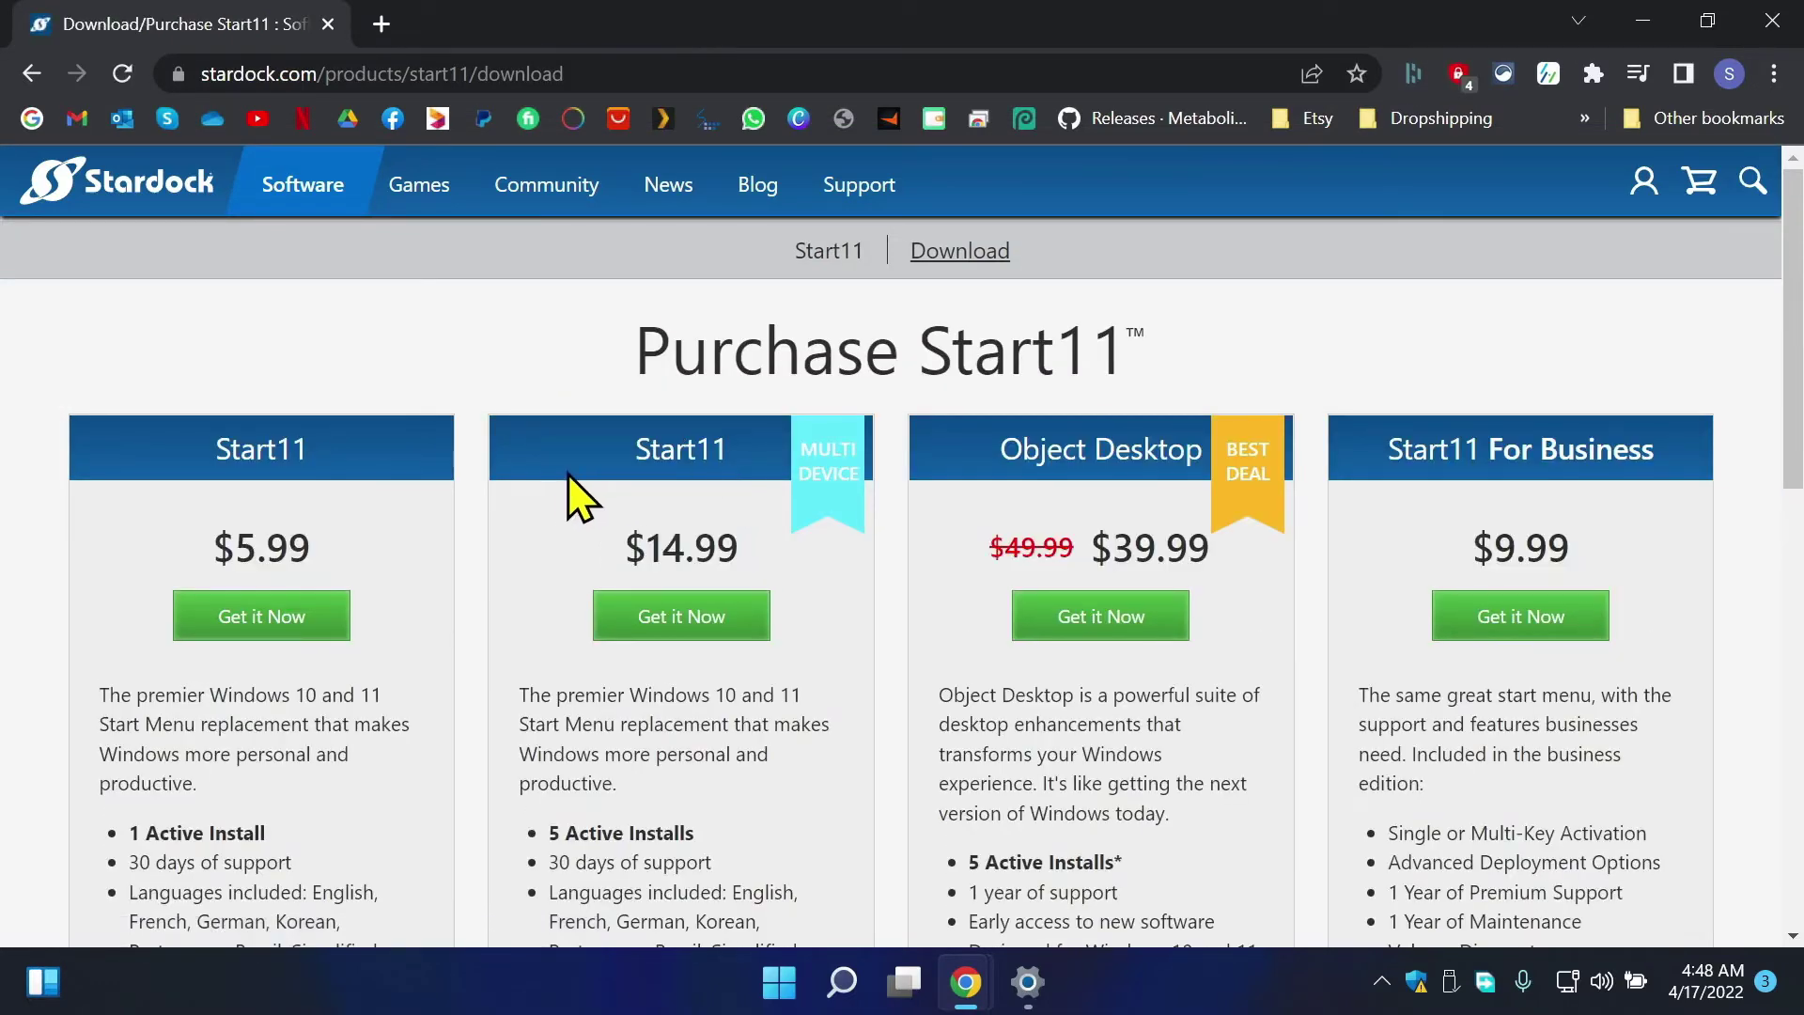
scroll(556, 492, "down", 2)
scroll(185, 564, "up", 1)
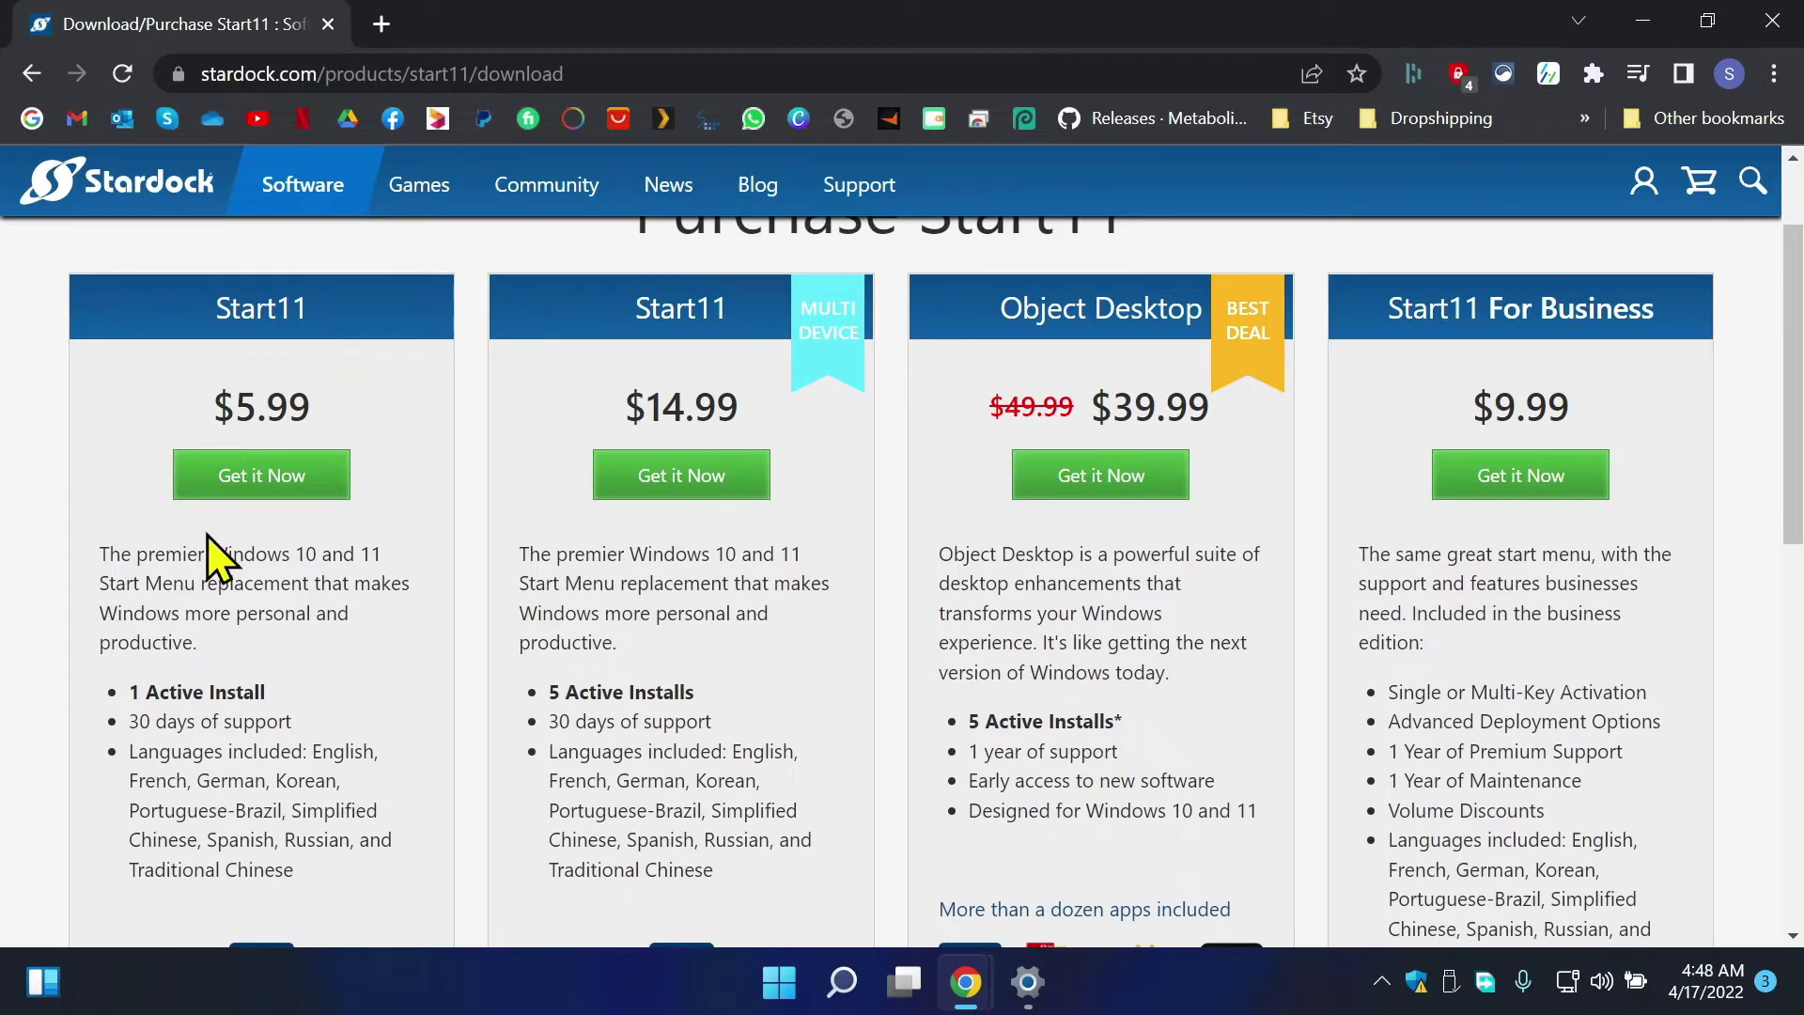
scroll(211, 554, "up", 1)
scroll(322, 402, "down", 1)
left_click_drag(234, 407, 311, 407)
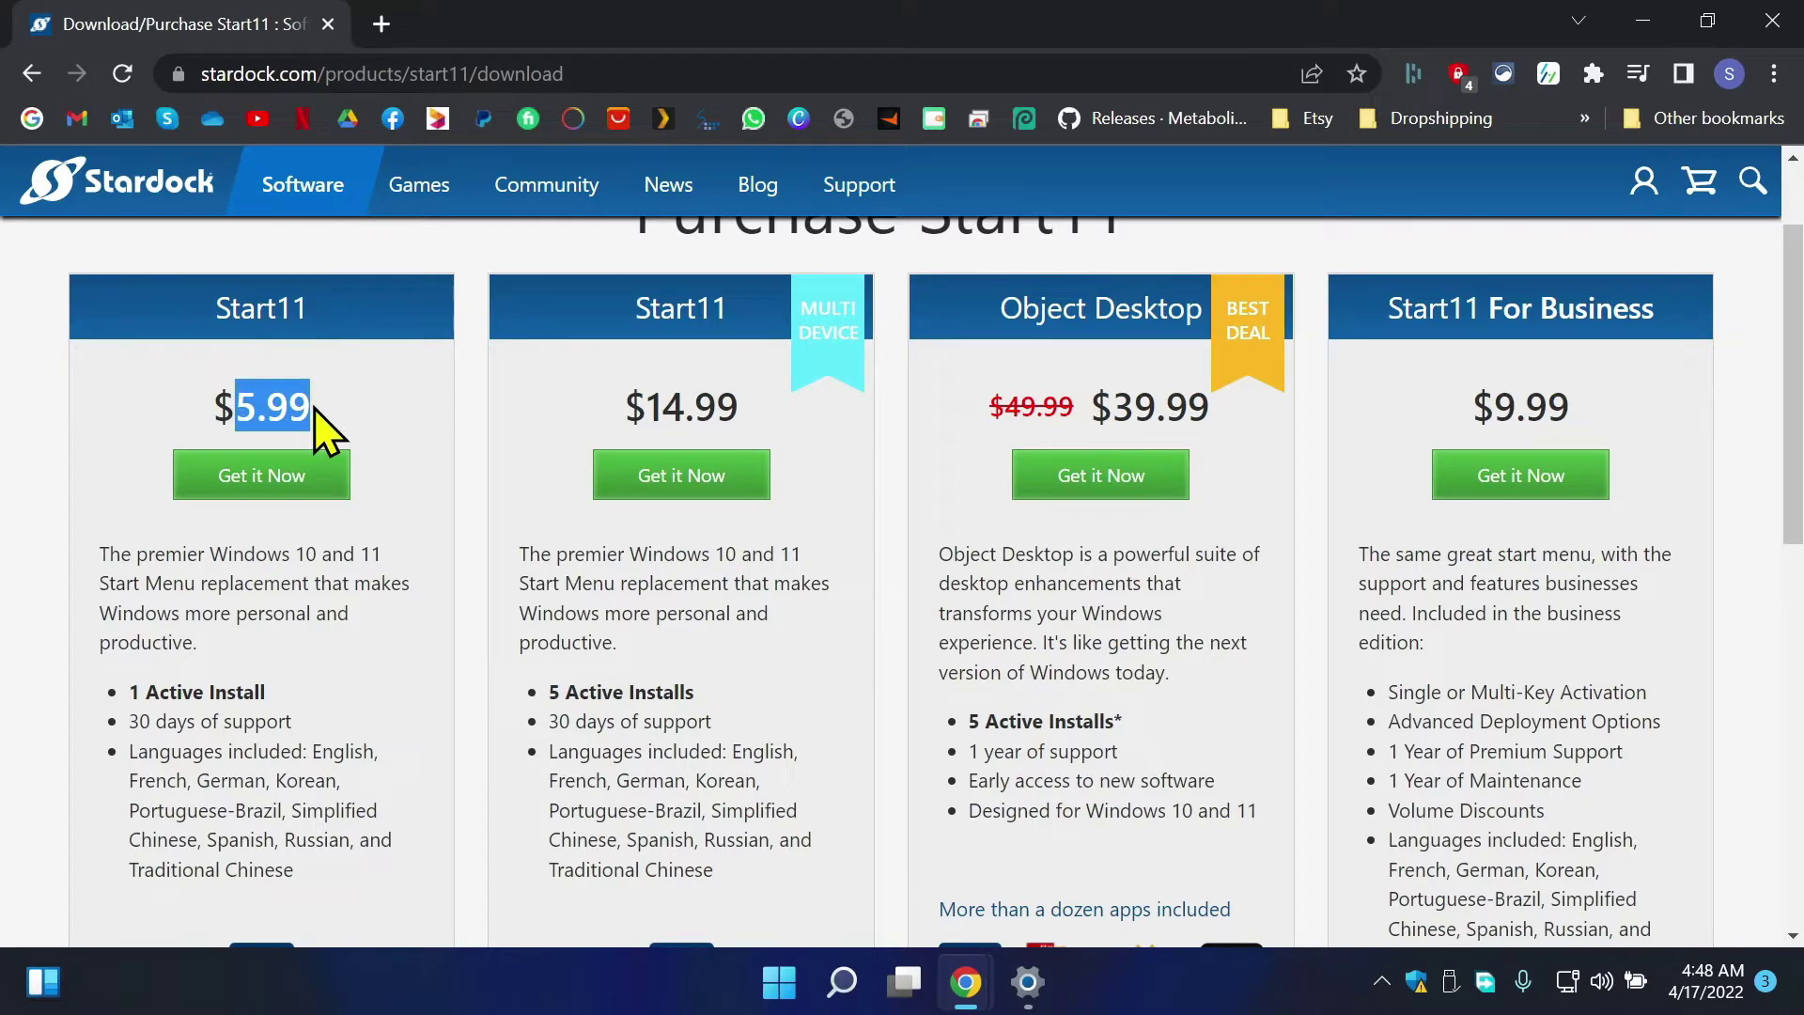
scroll(350, 455, "down", 2)
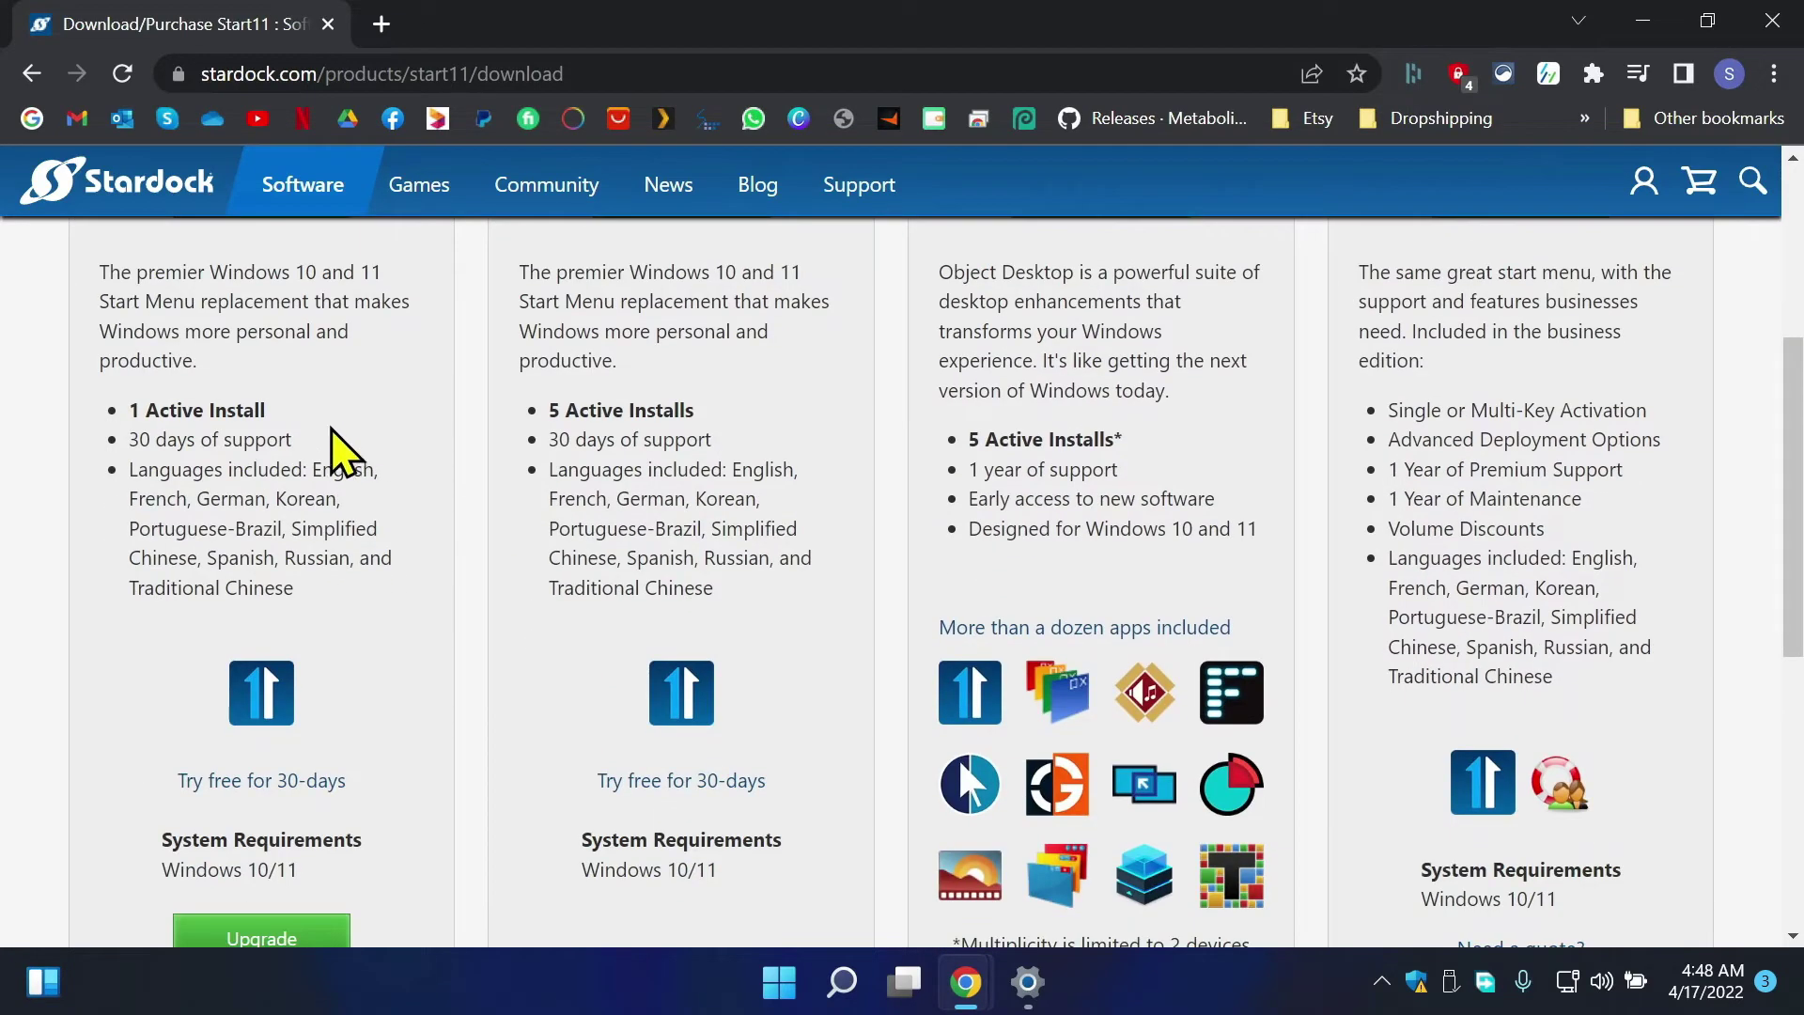
scroll(342, 452, "down", 1)
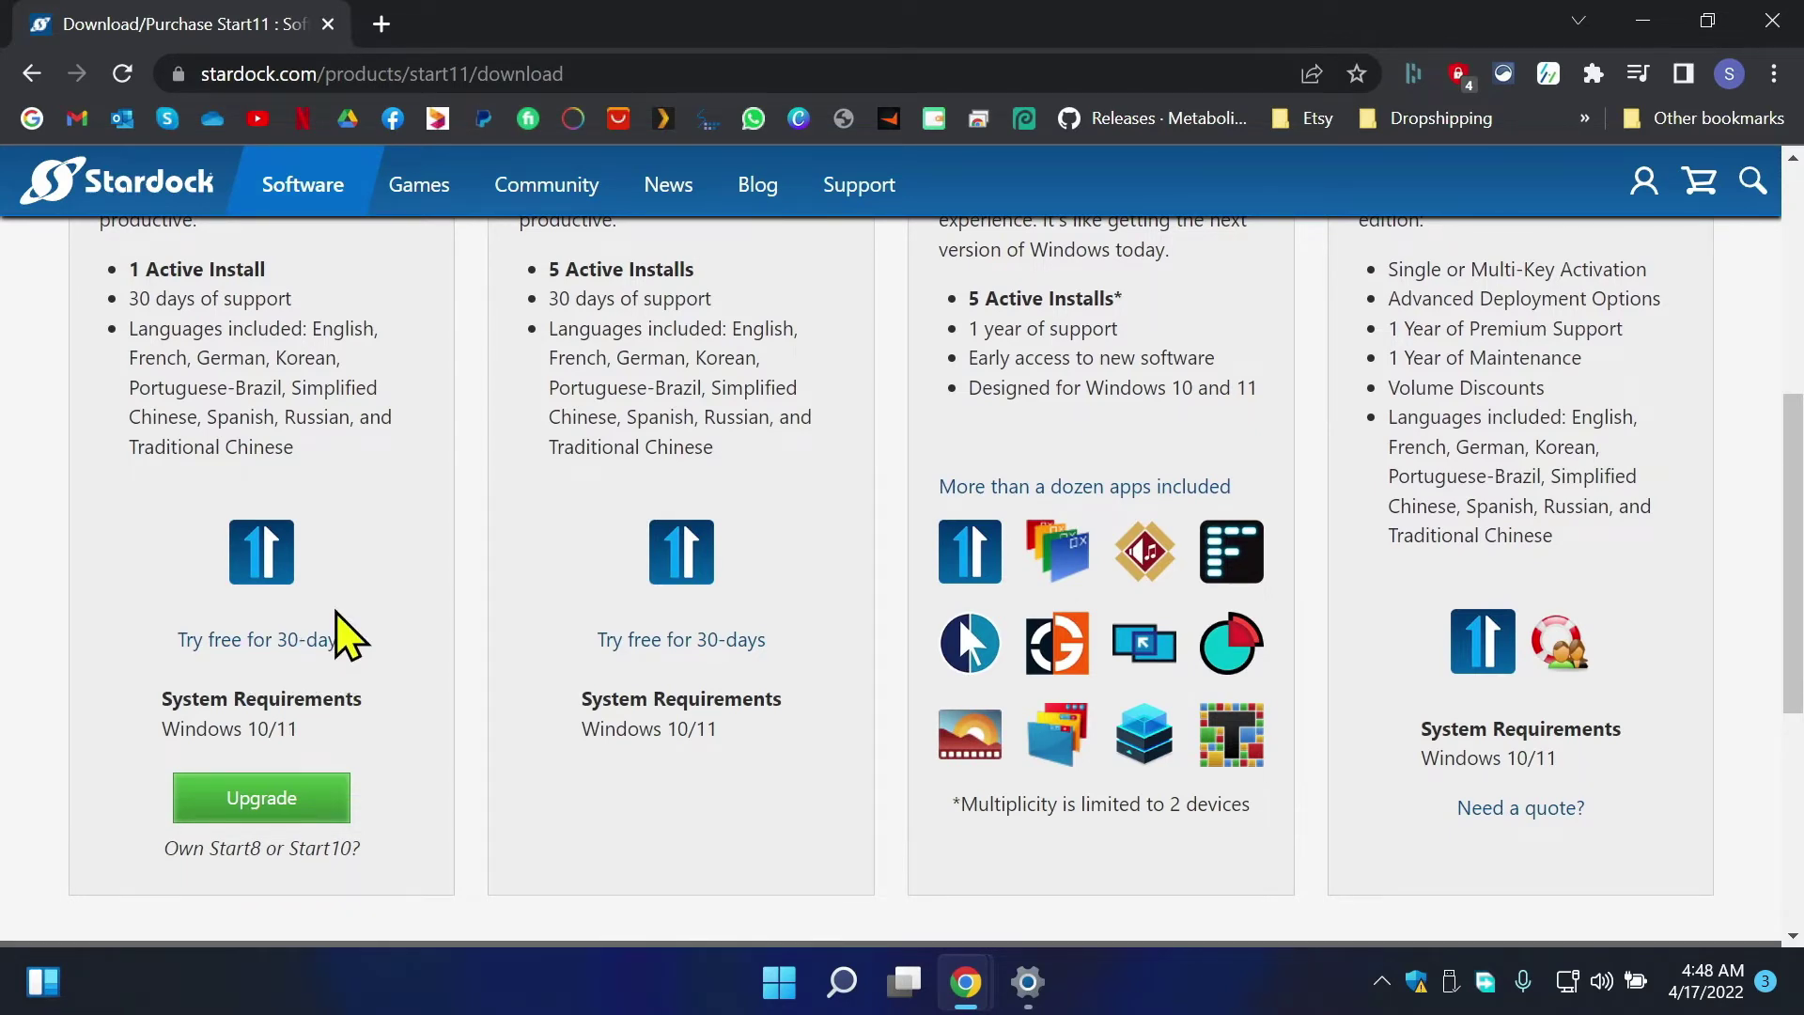
scroll(388, 599, "up", 2)
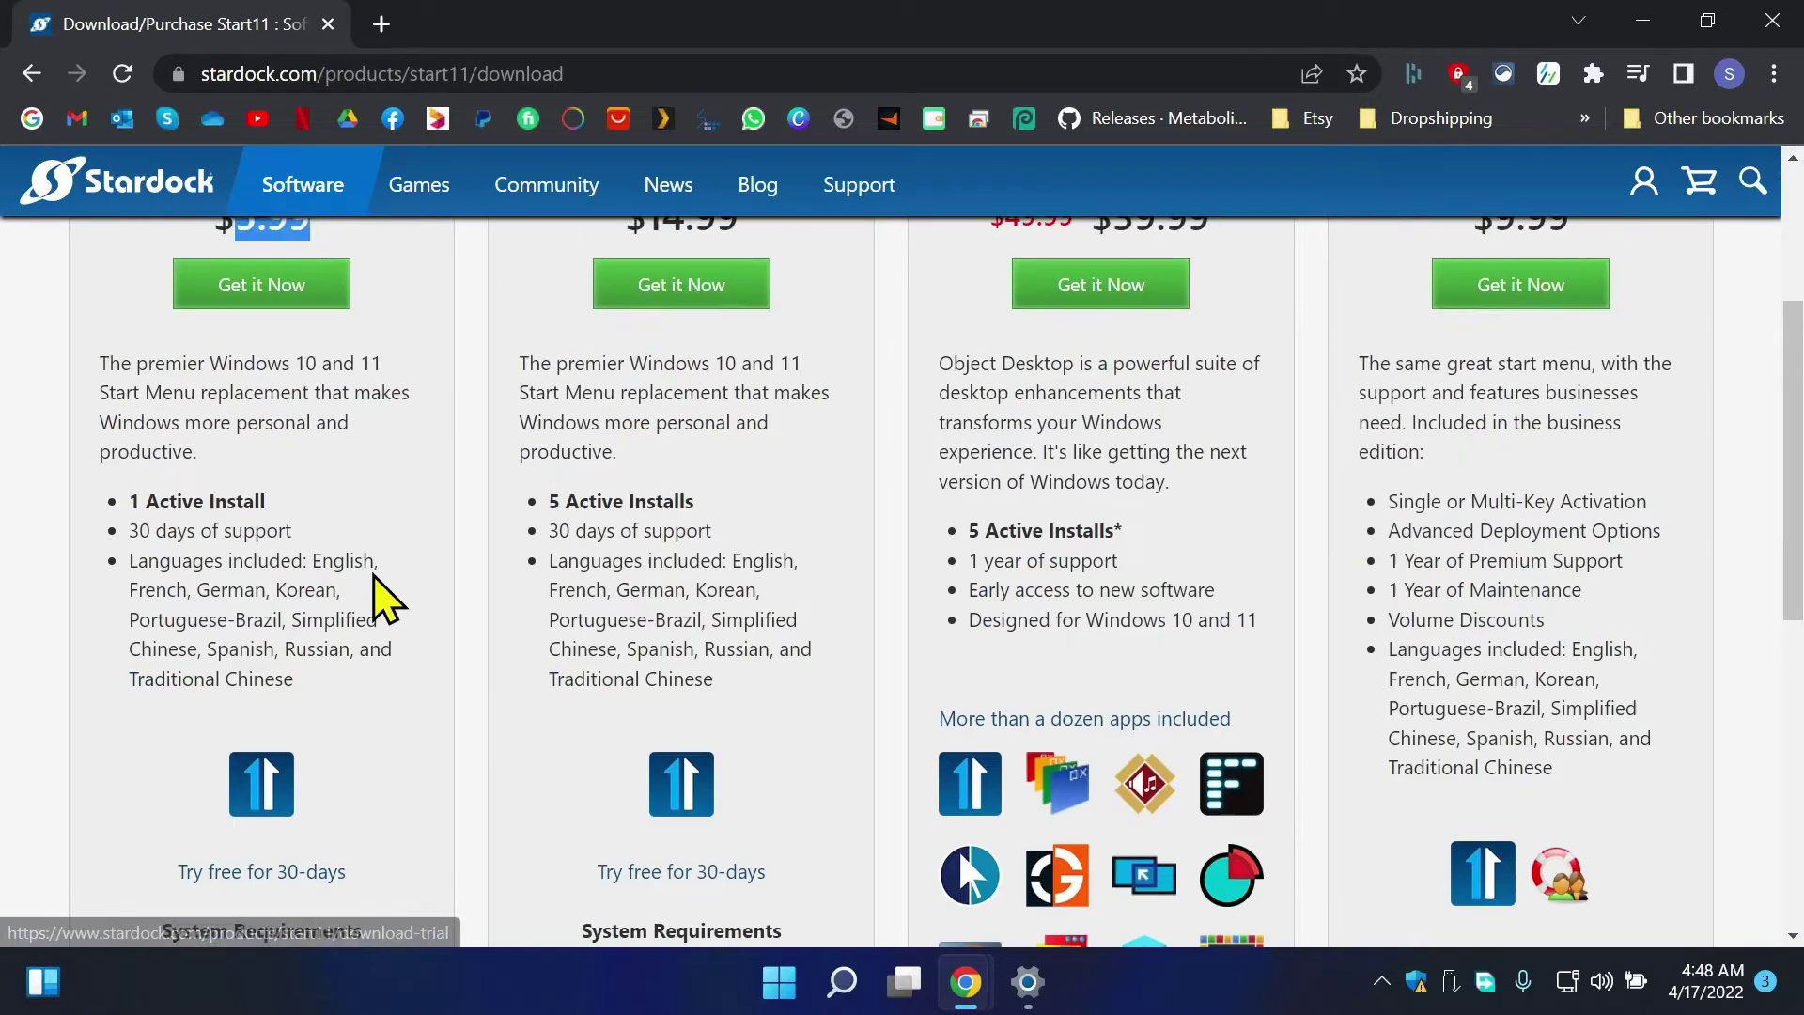
scroll(387, 600, "up", 1)
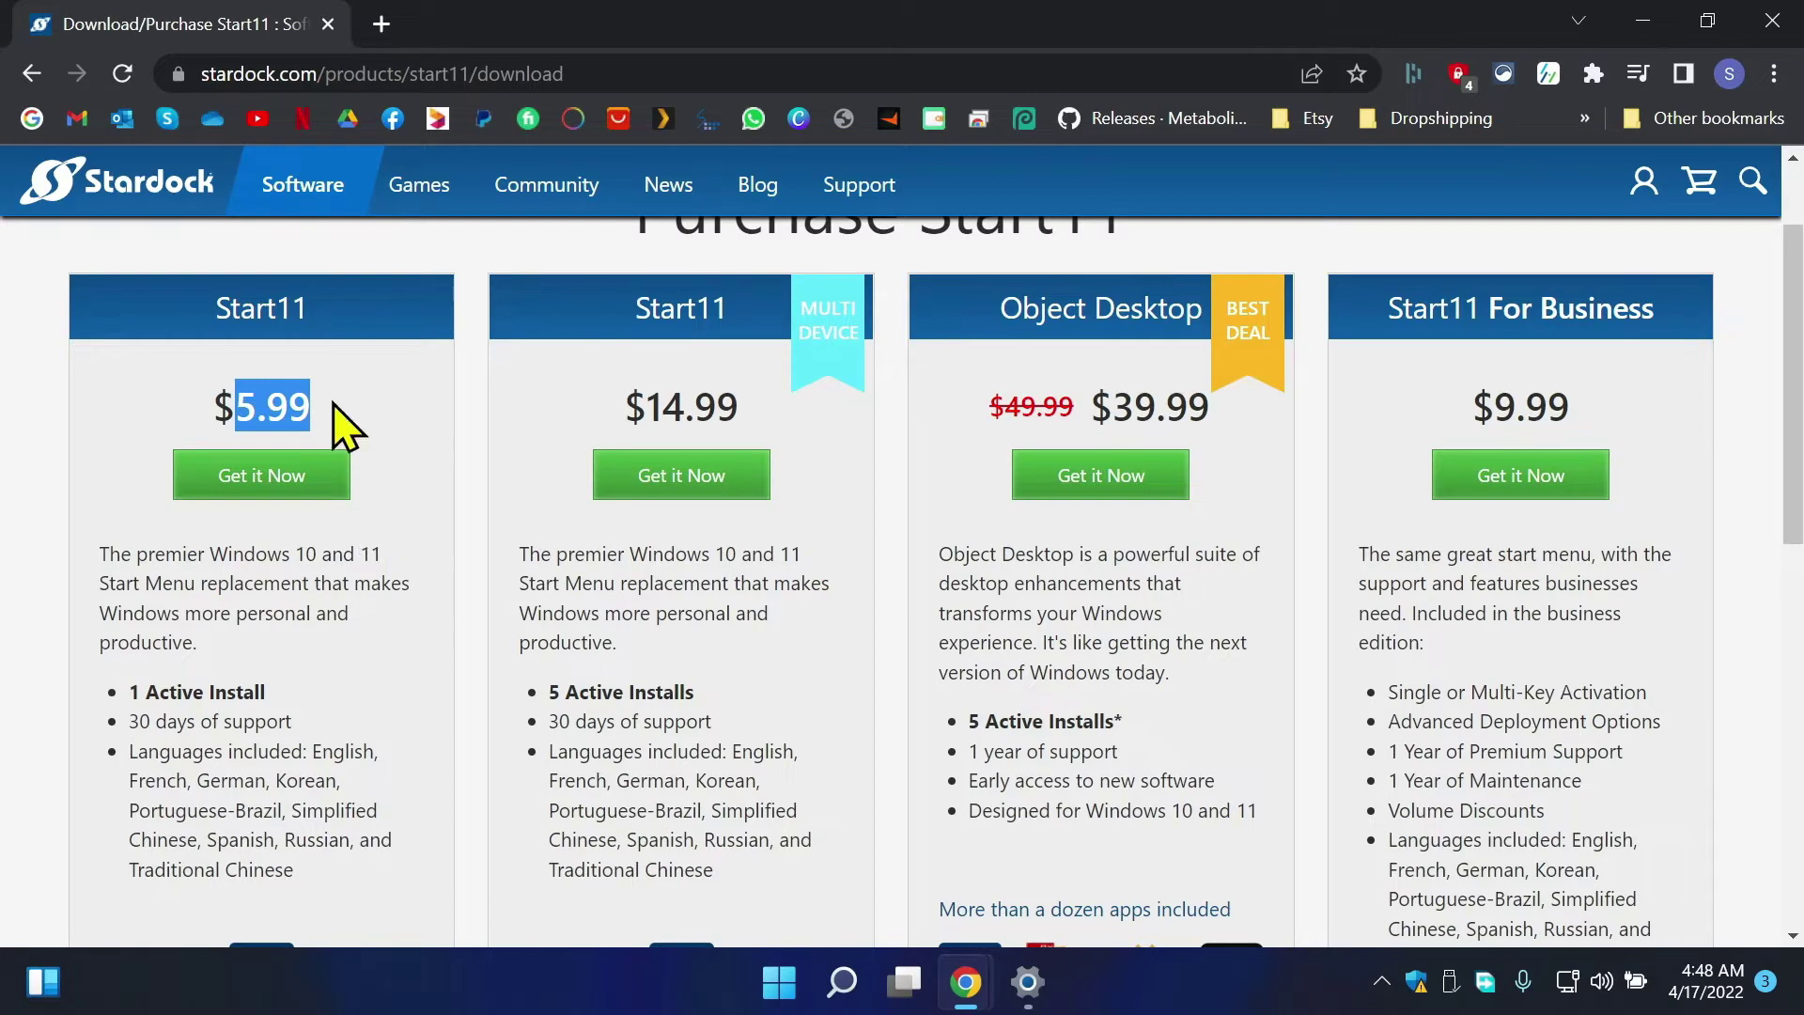
left_click(290, 408)
scroll(410, 409, "down", 3)
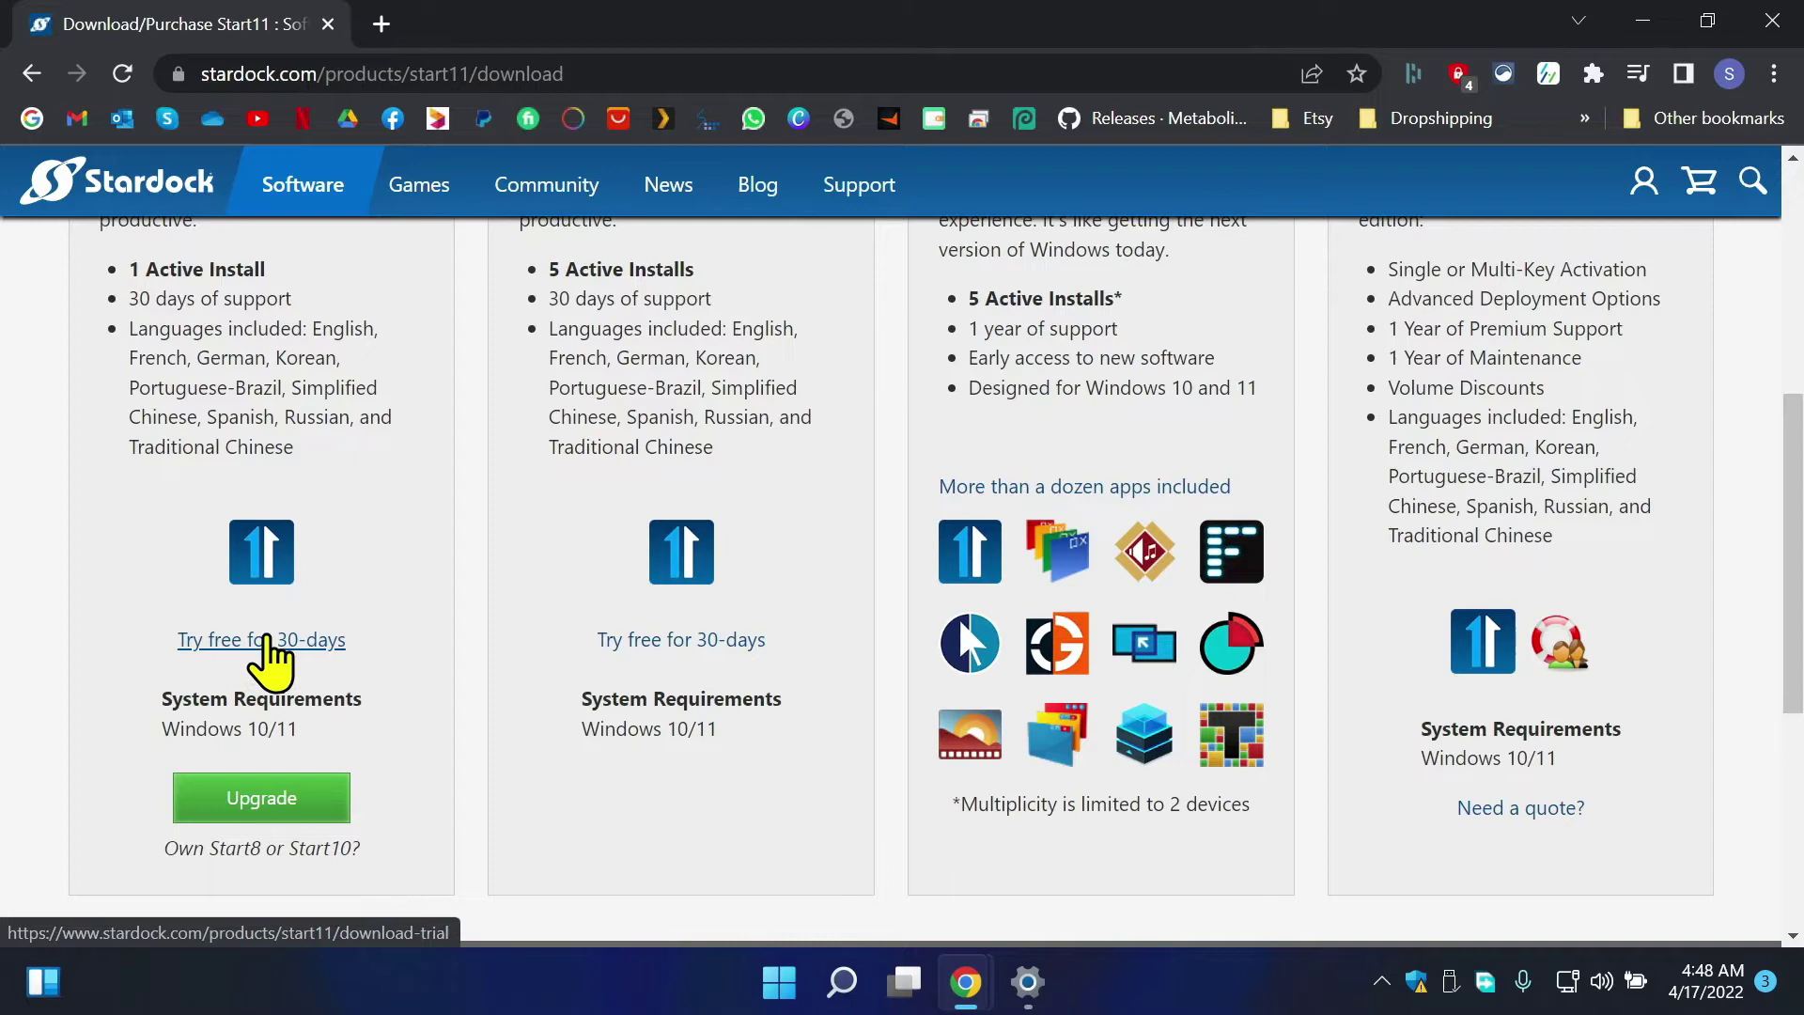
left_click(202, 645)
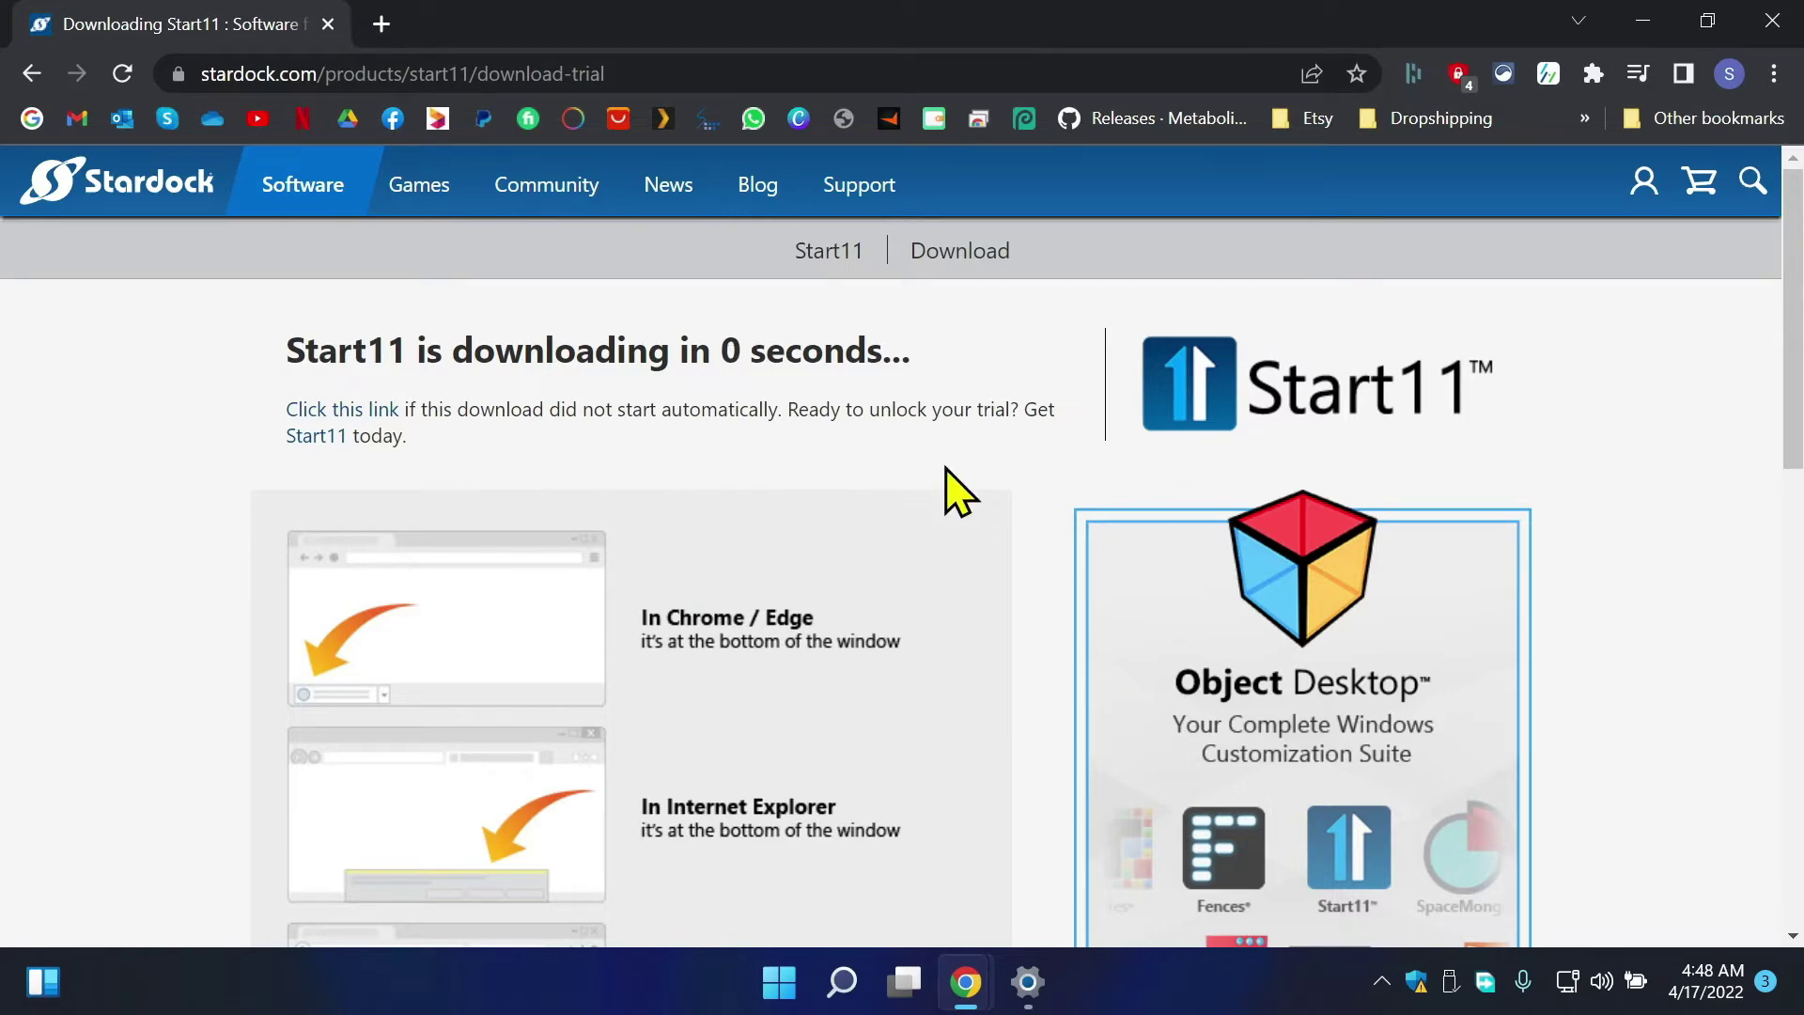
- Find the Start11 setup file in File Explorer's Downloads folder
key("super+e")
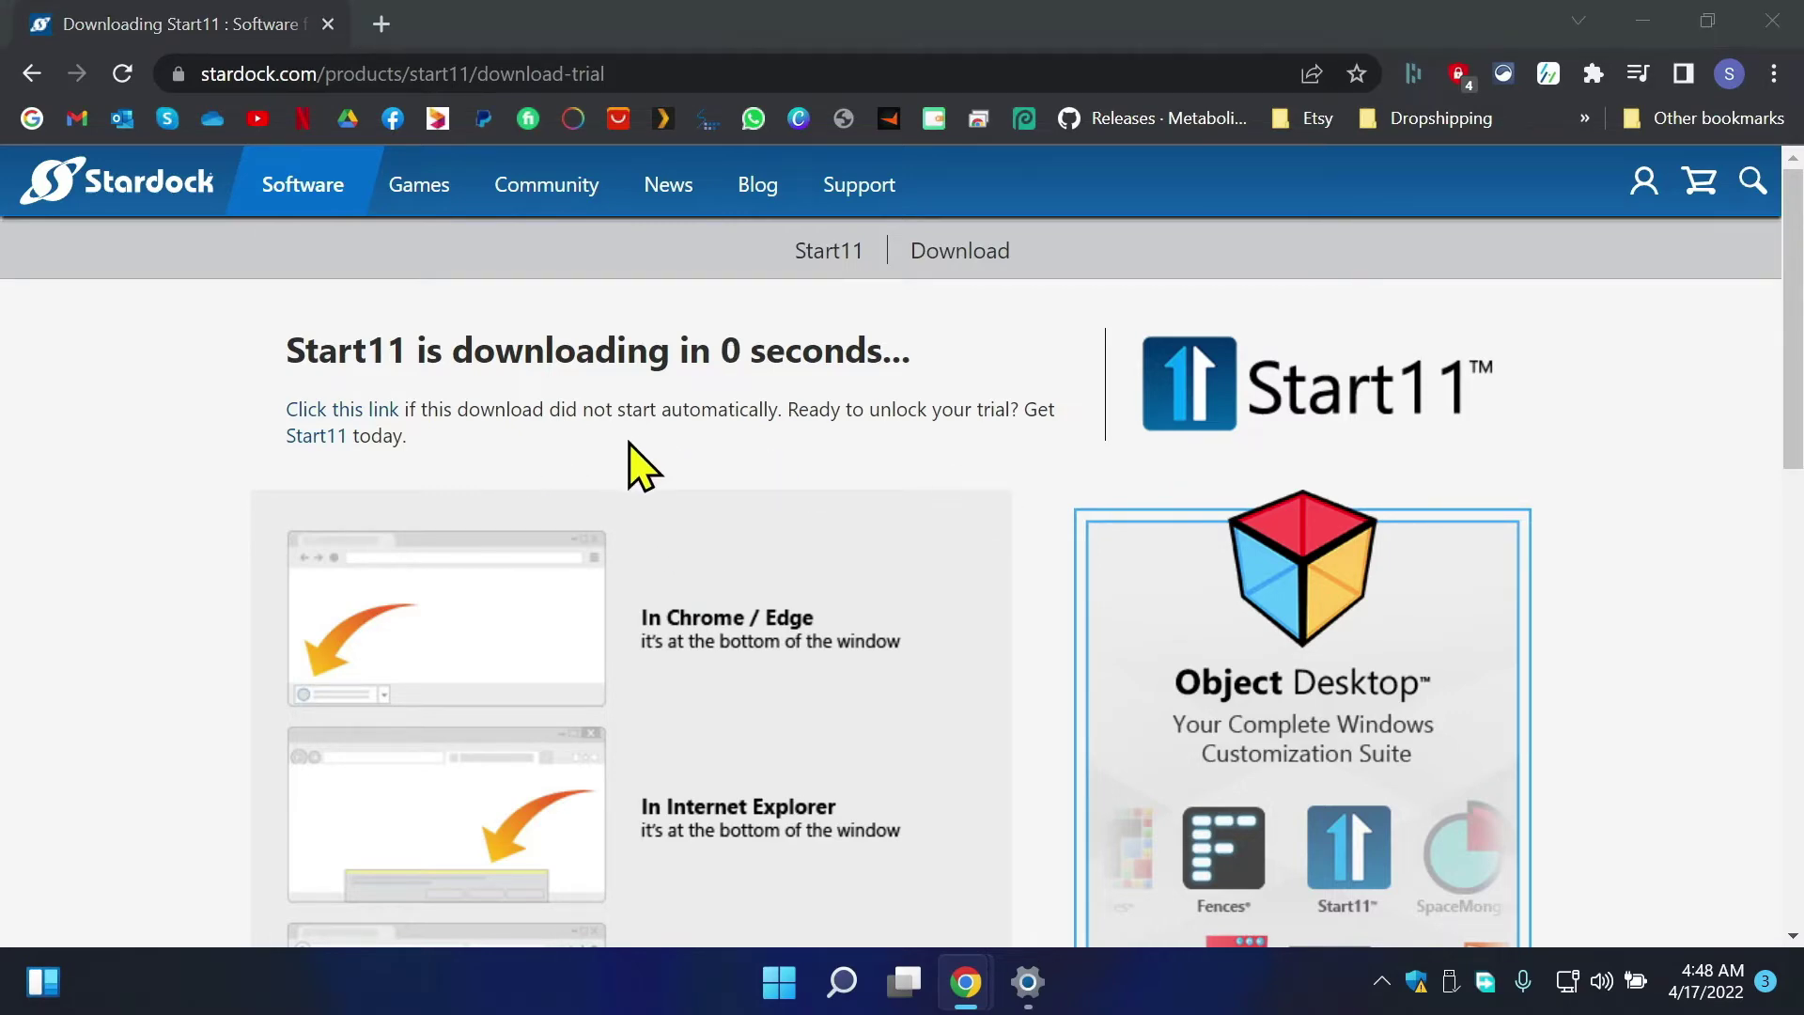
left_click(292, 335)
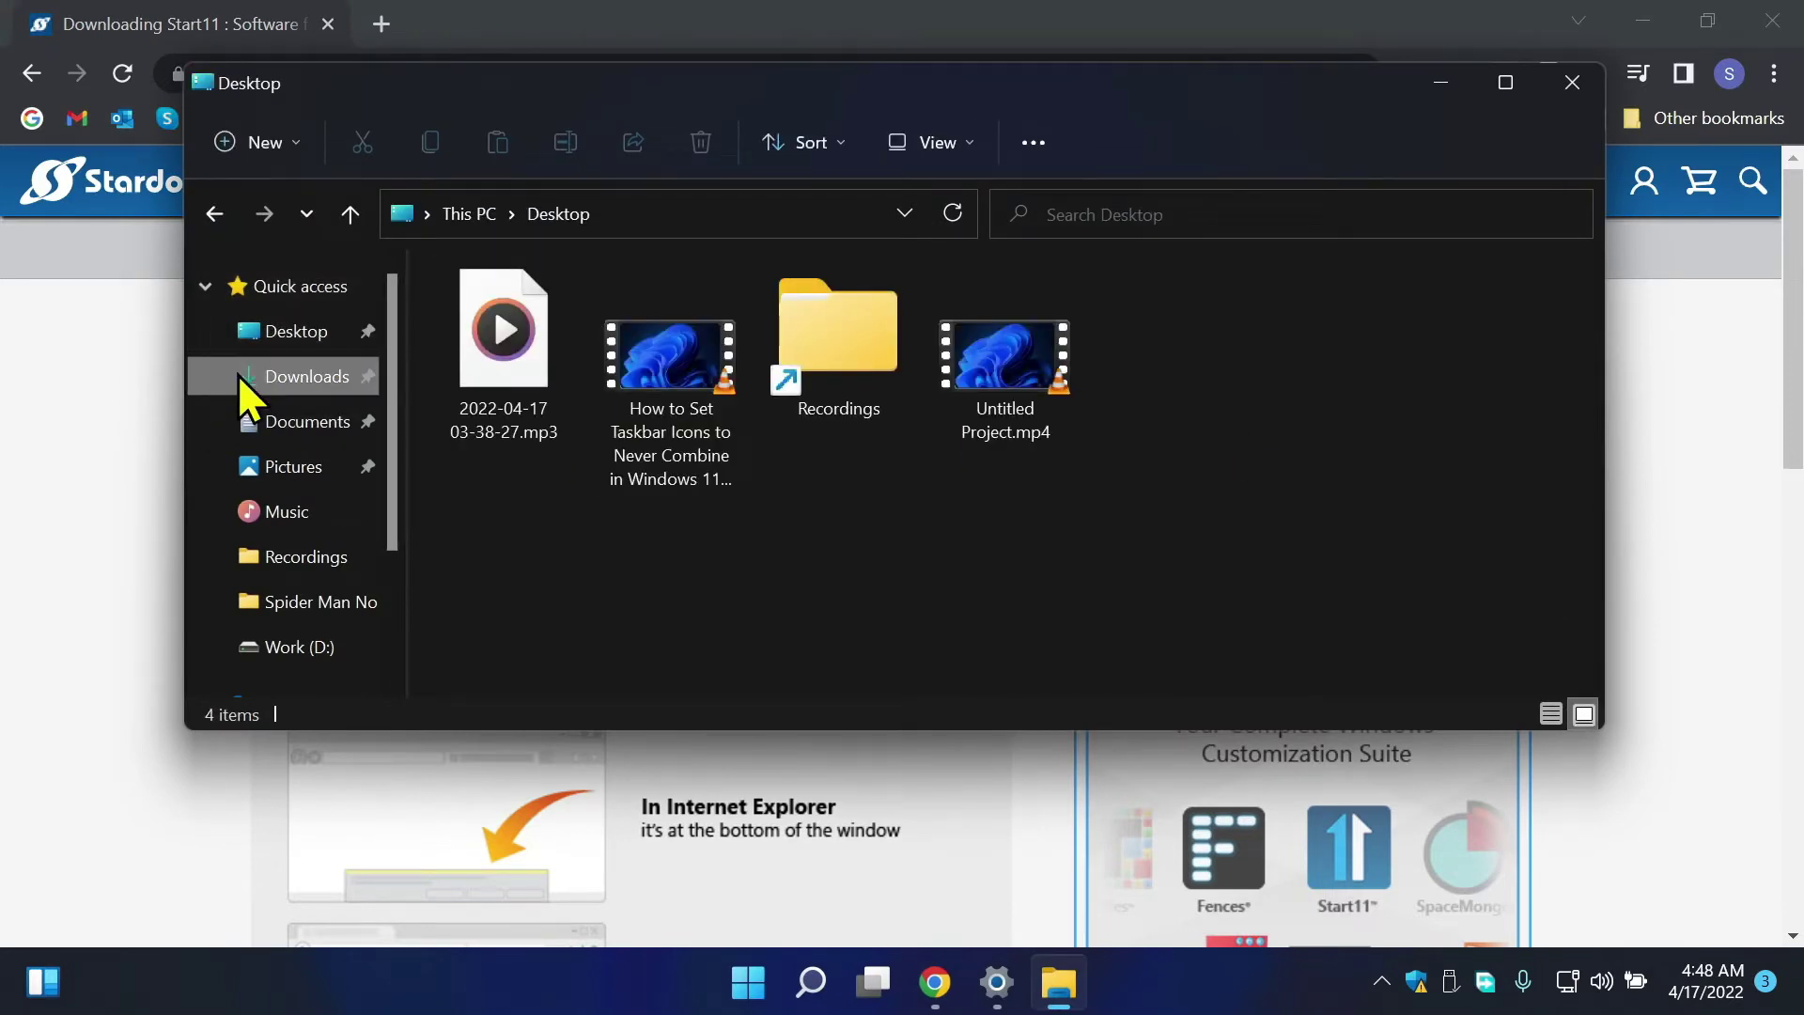
left_click(333, 383)
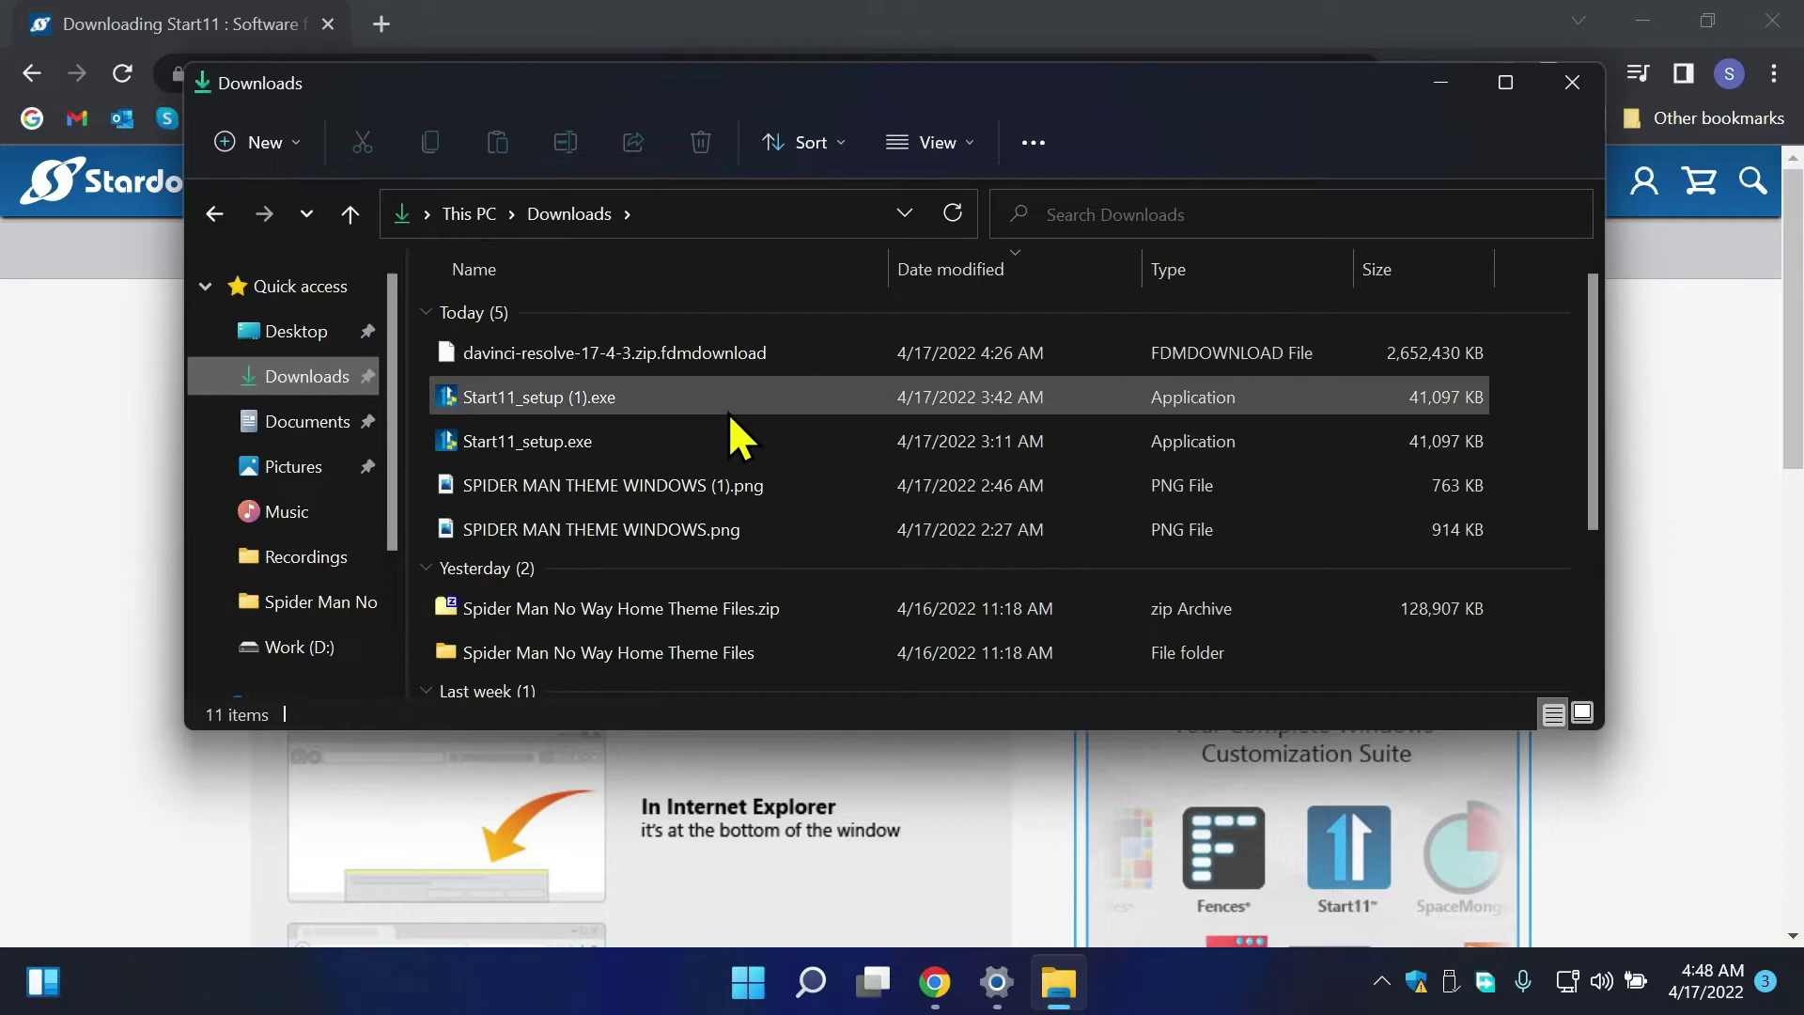
left_click(509, 441)
- Put the Start11 setup file on the desktop and close Explorer
left_click(1641, 21)
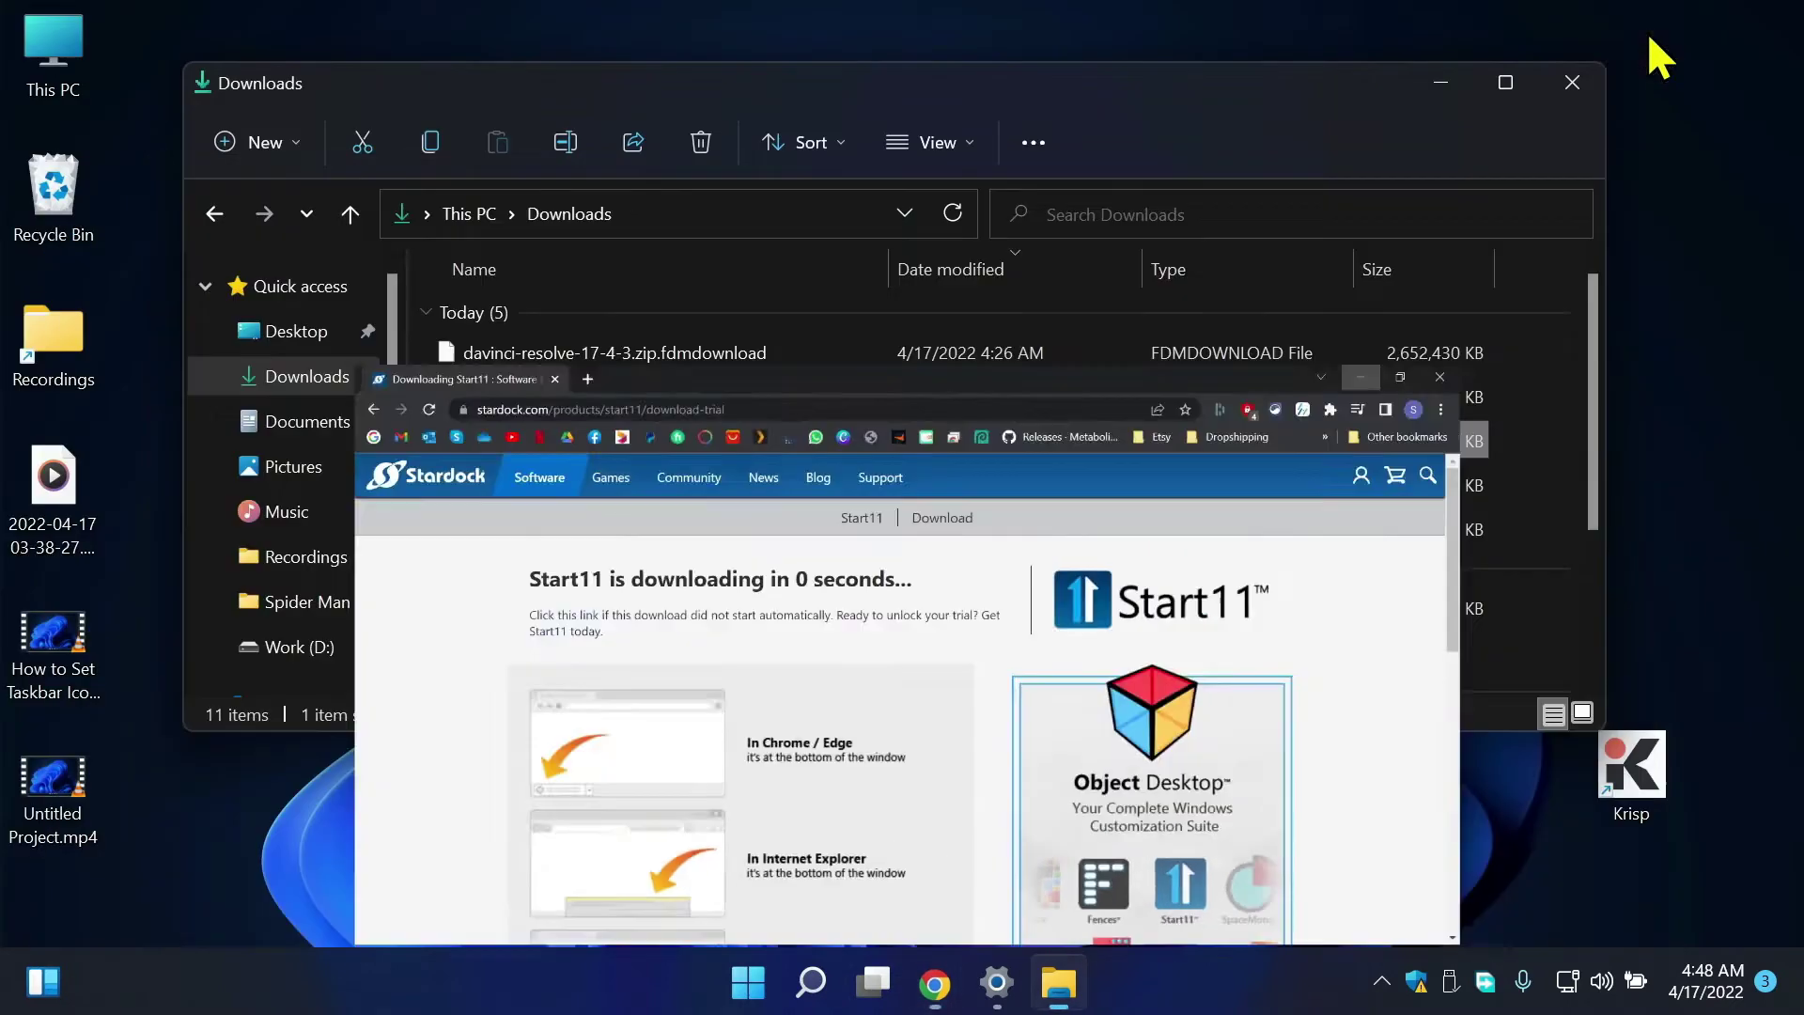
mouse_move(532, 450)
left_mouse_down()
mouse_move(685, 769)
mouse_move(685, 339)
left_mouse_up()
left_click(1570, 83)
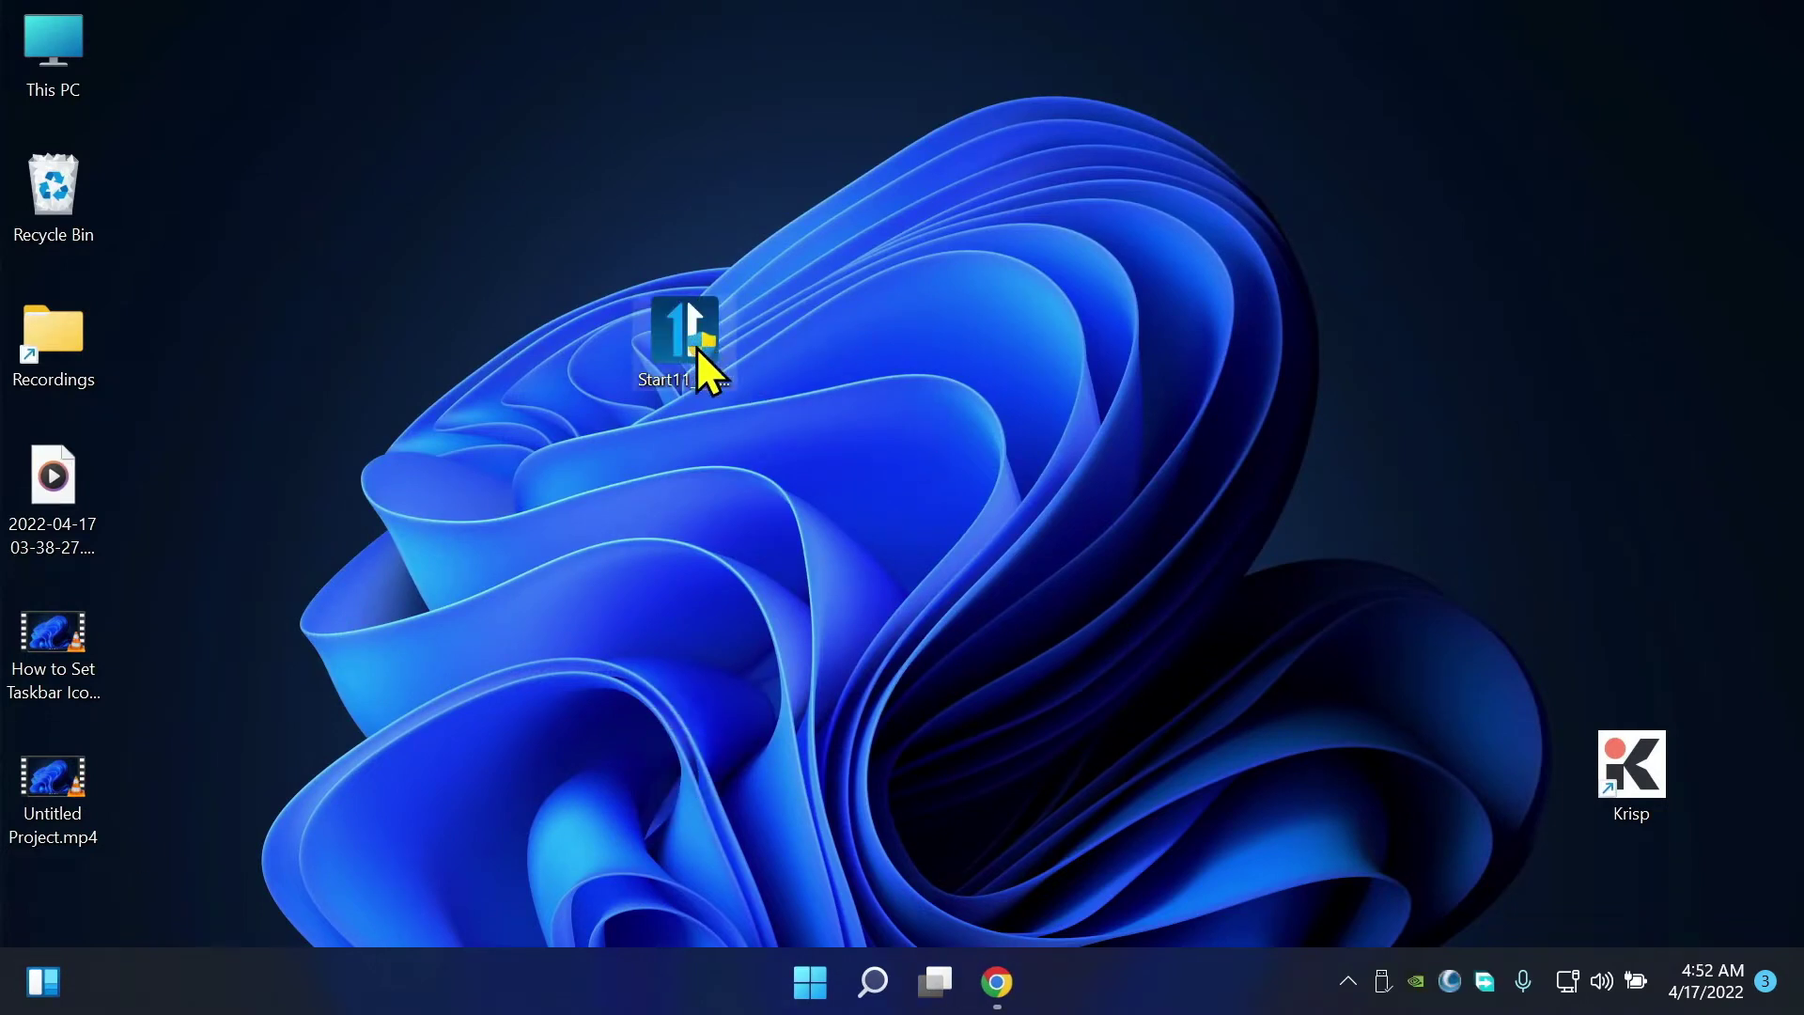
- Run the Start11 installer, accept the license, and install to the default folder
double_click(694, 339)
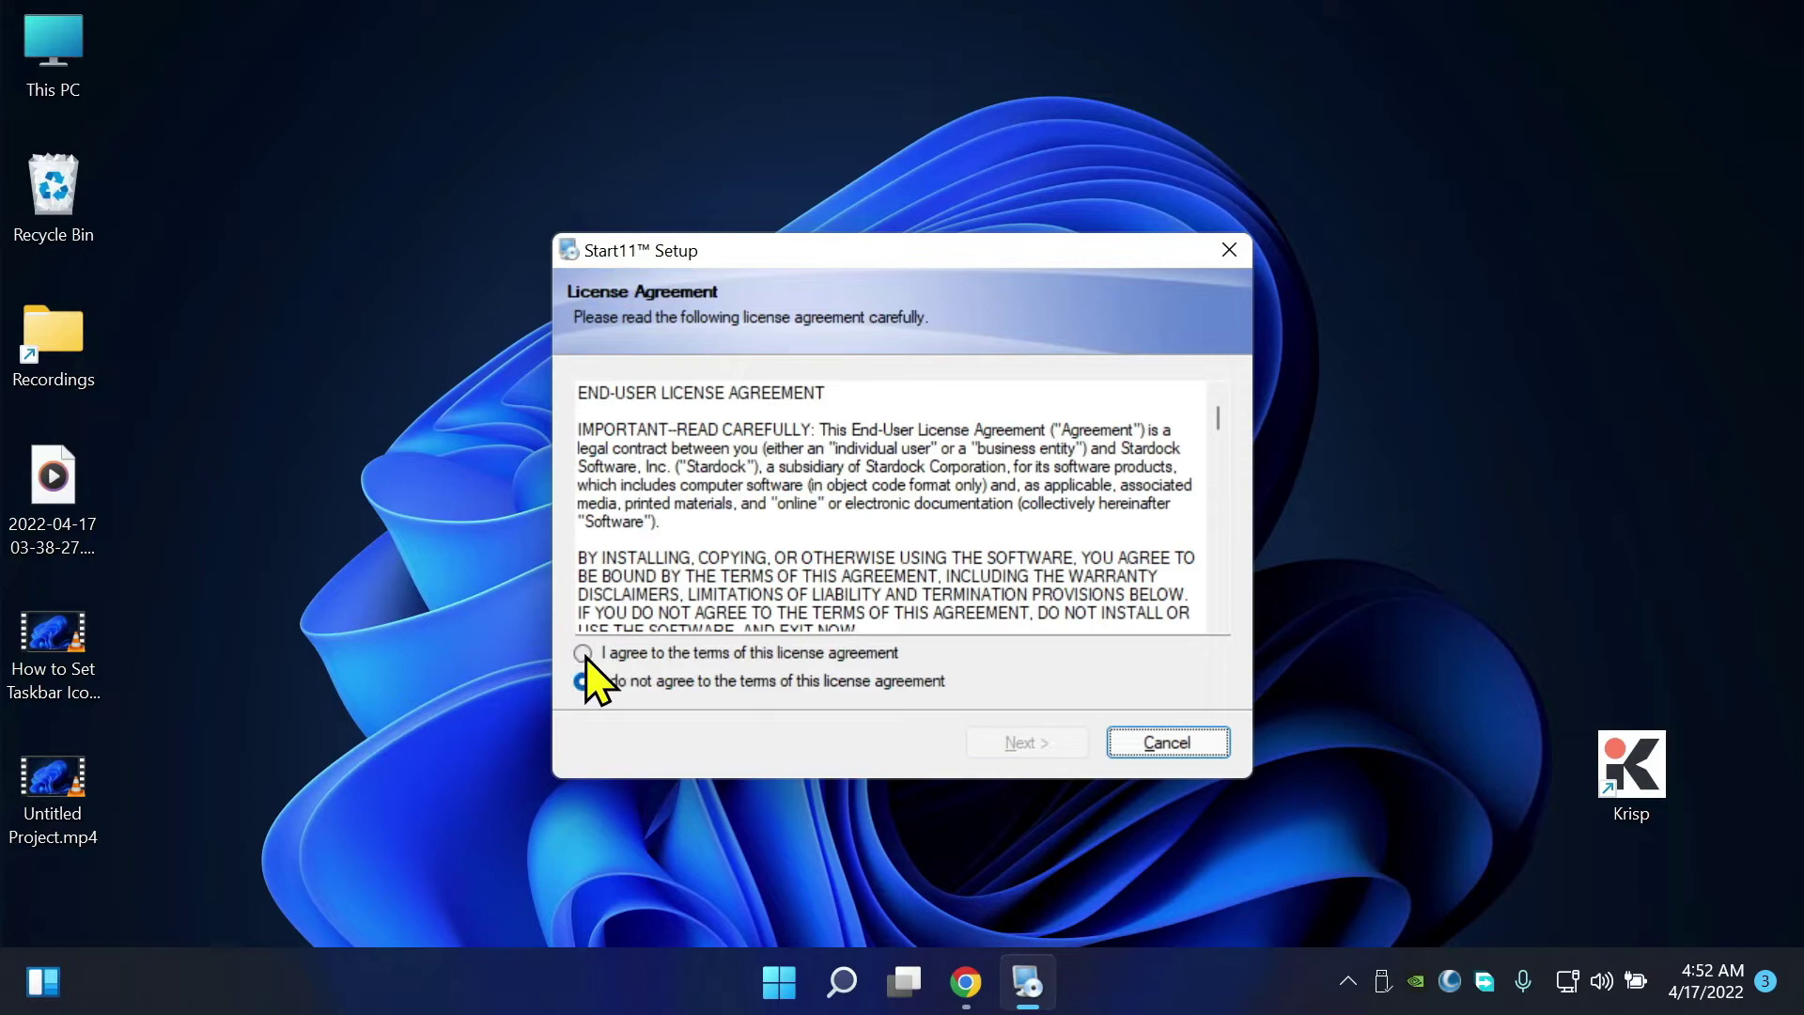
left_click(583, 654)
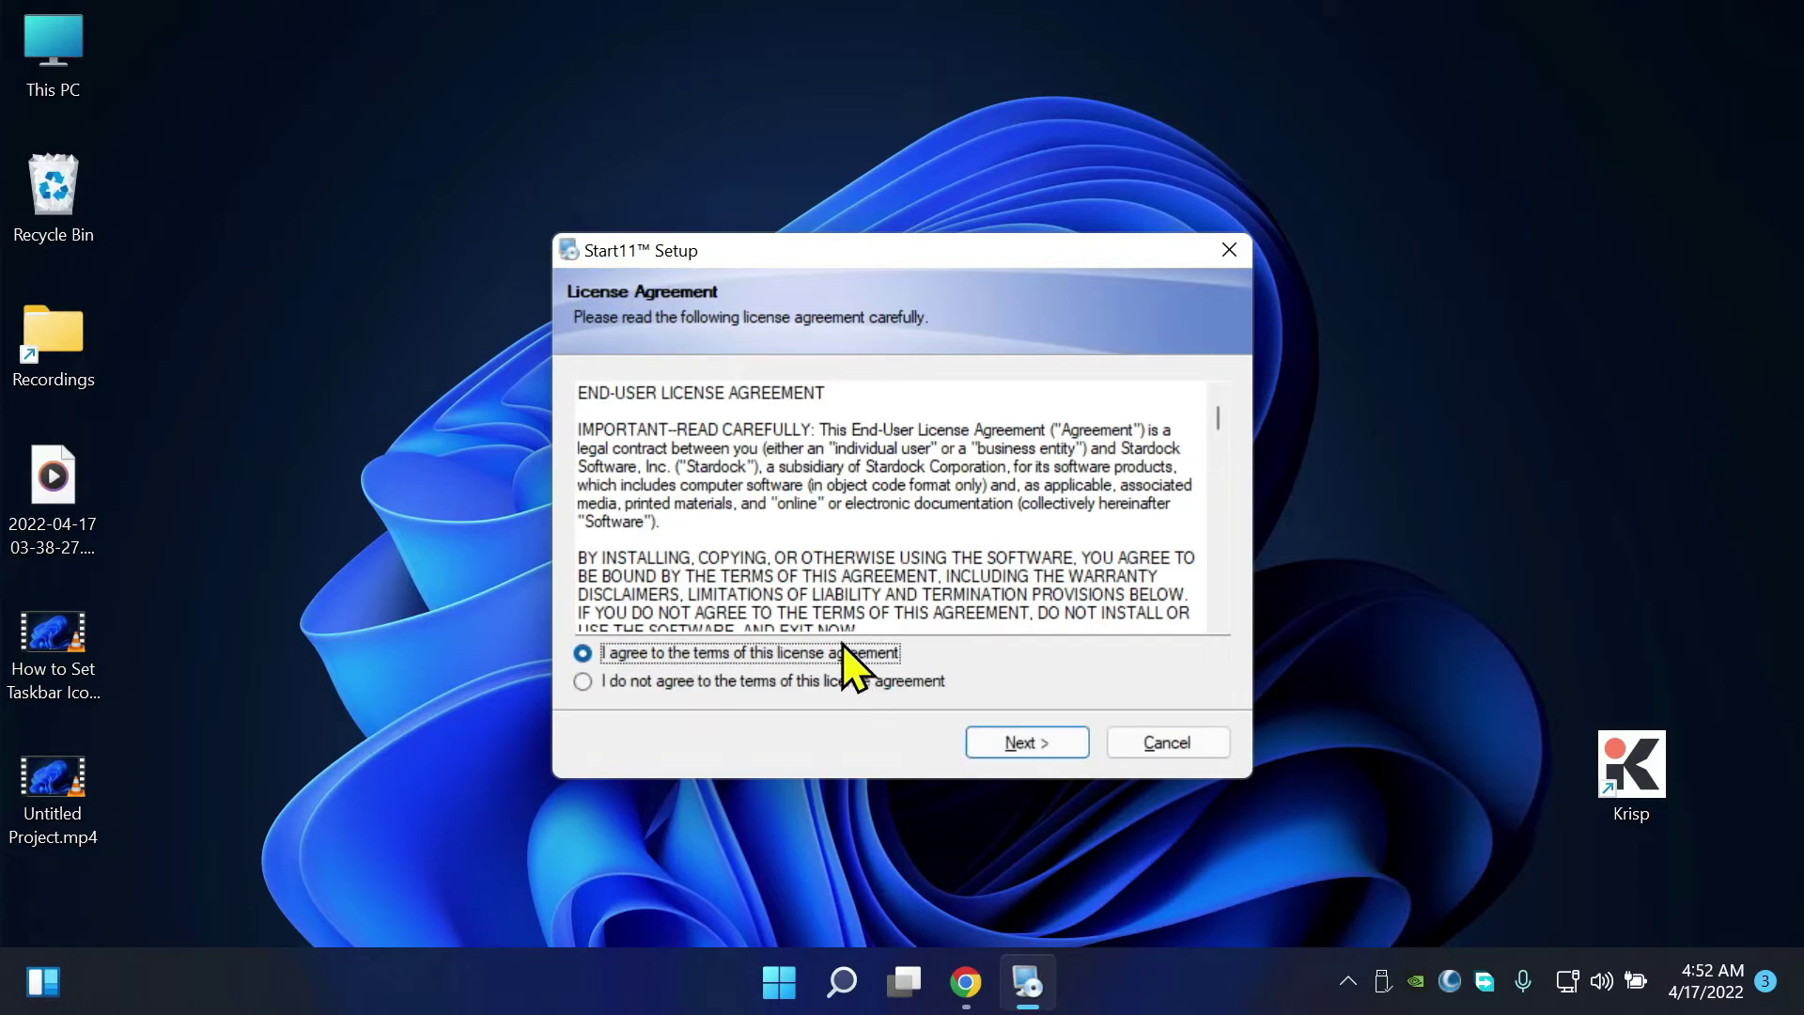
left_click(1005, 737)
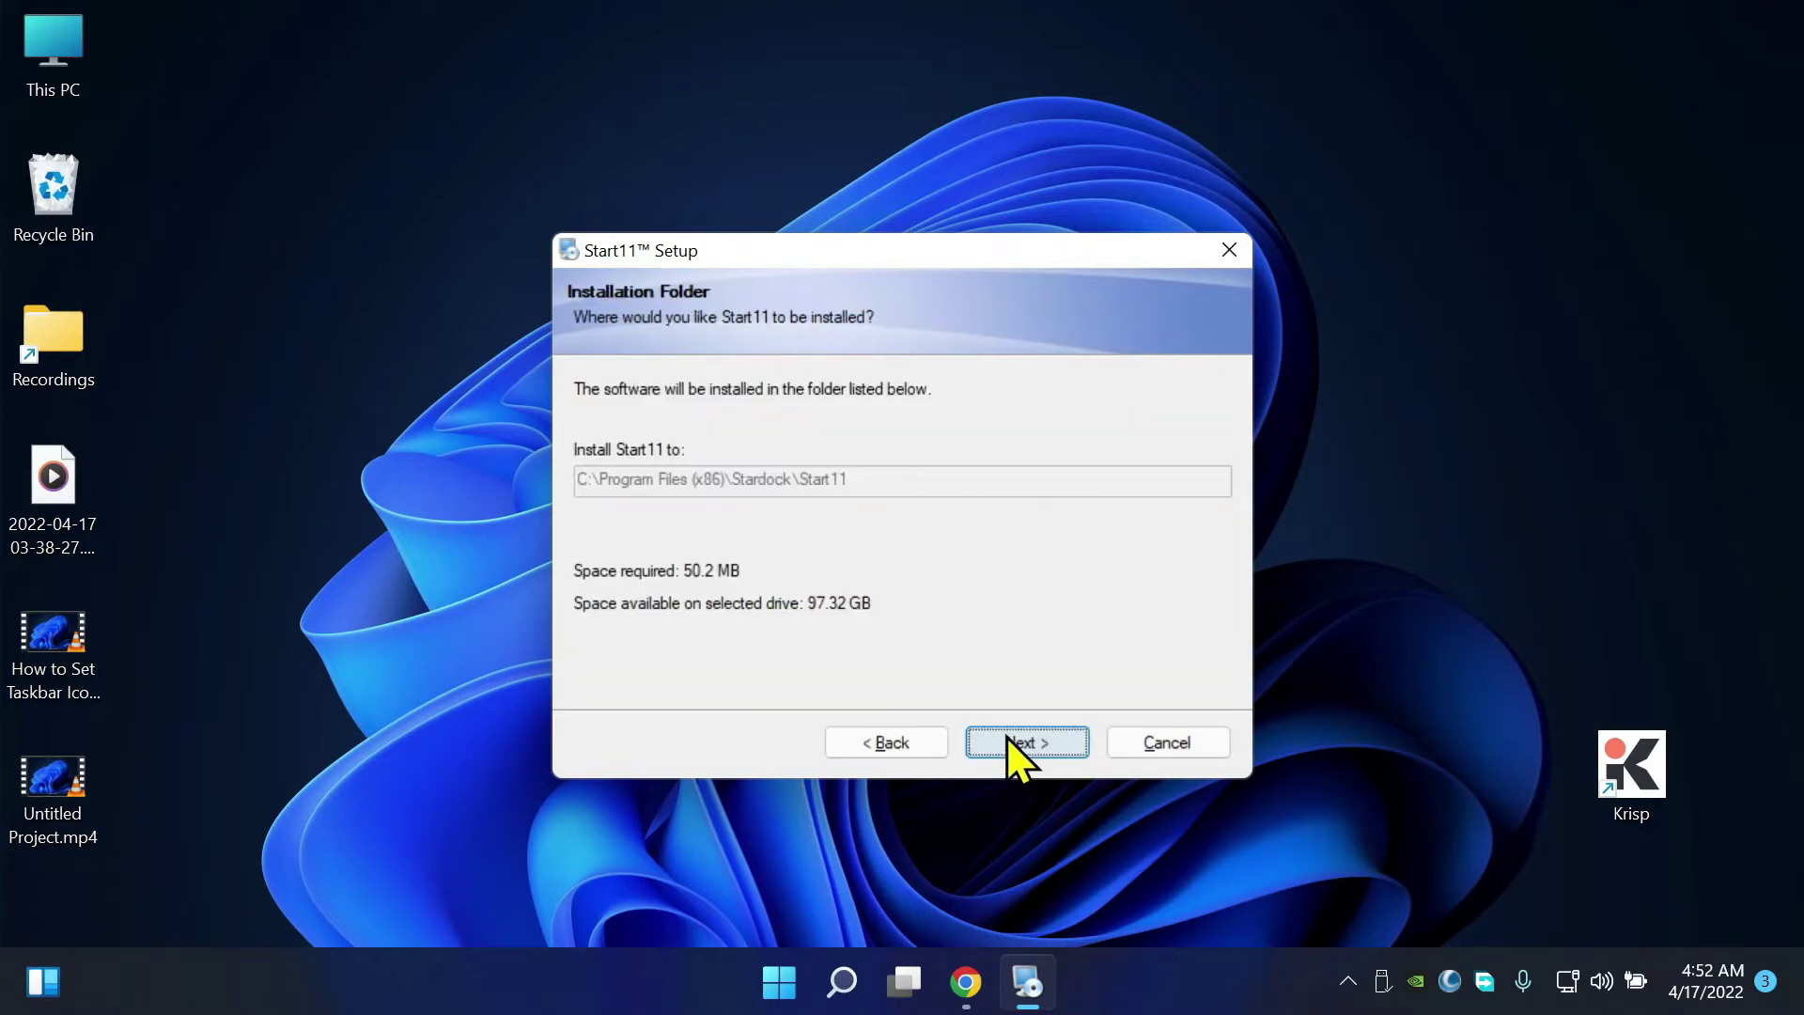
left_click(1006, 737)
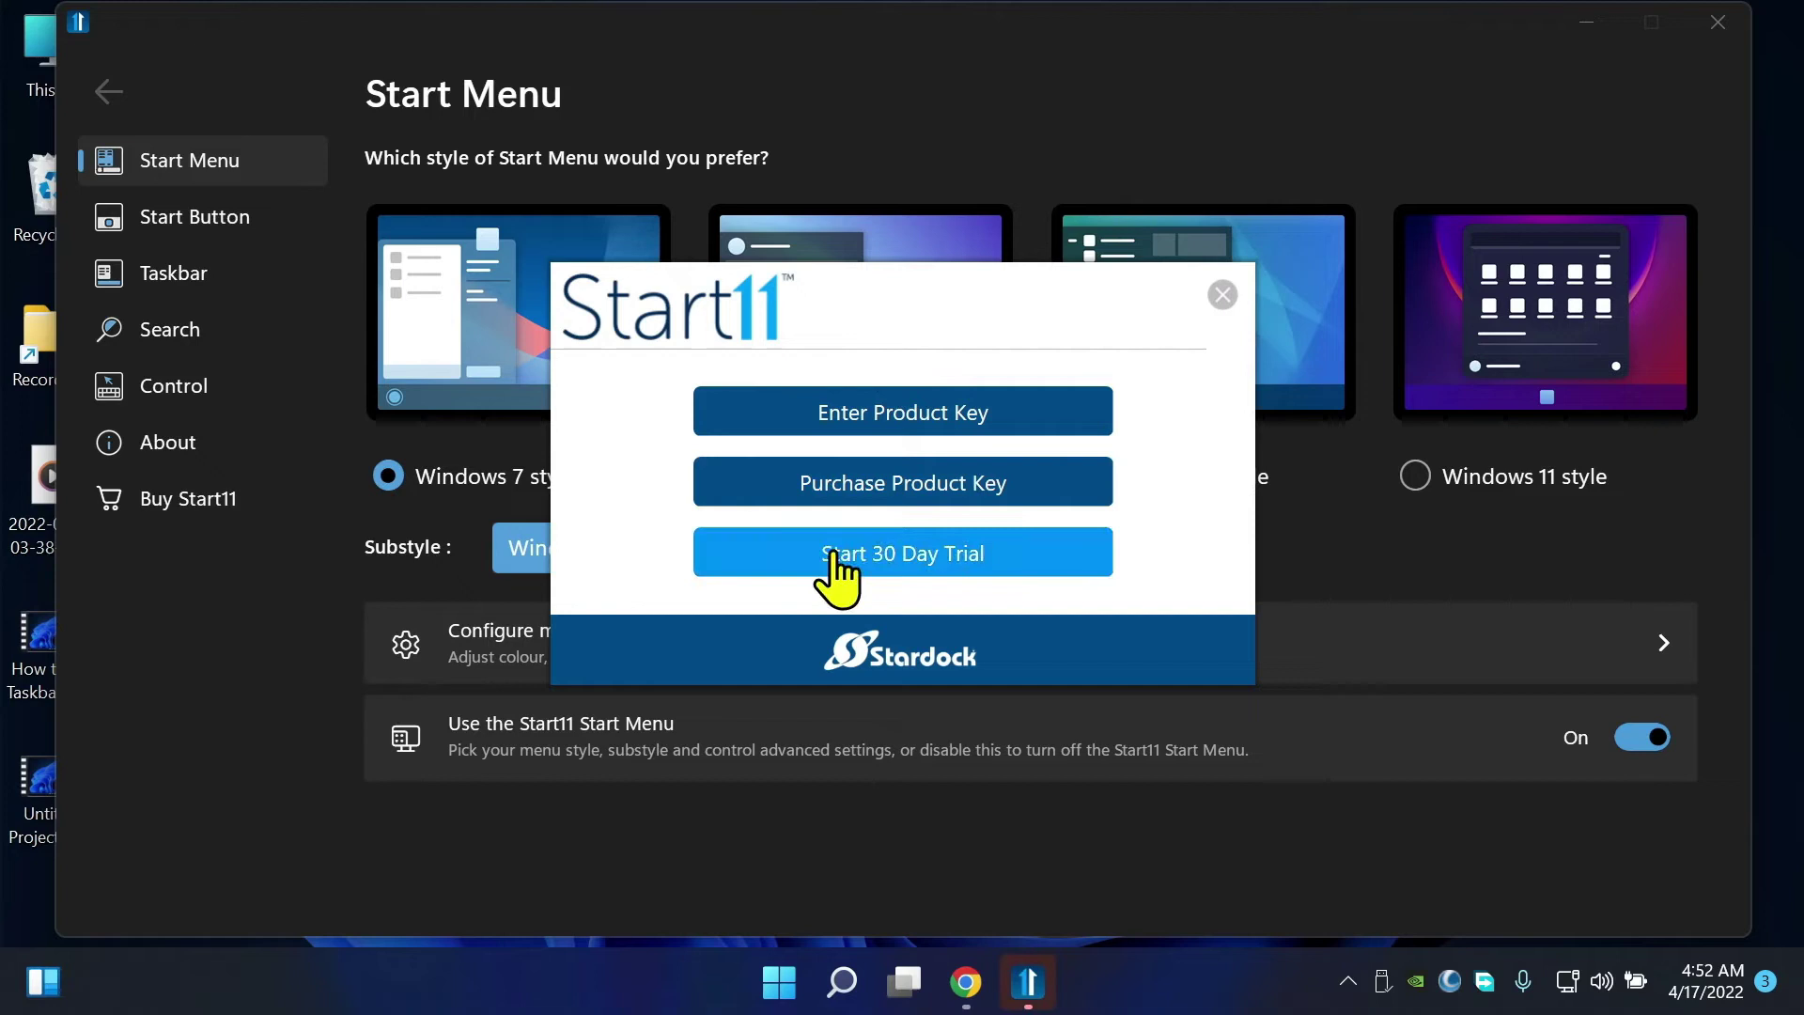
- Request the Start11 30-day trial with the entered email, then return to Chrome
left_click(947, 564)
left_click_drag(782, 452, 1058, 451)
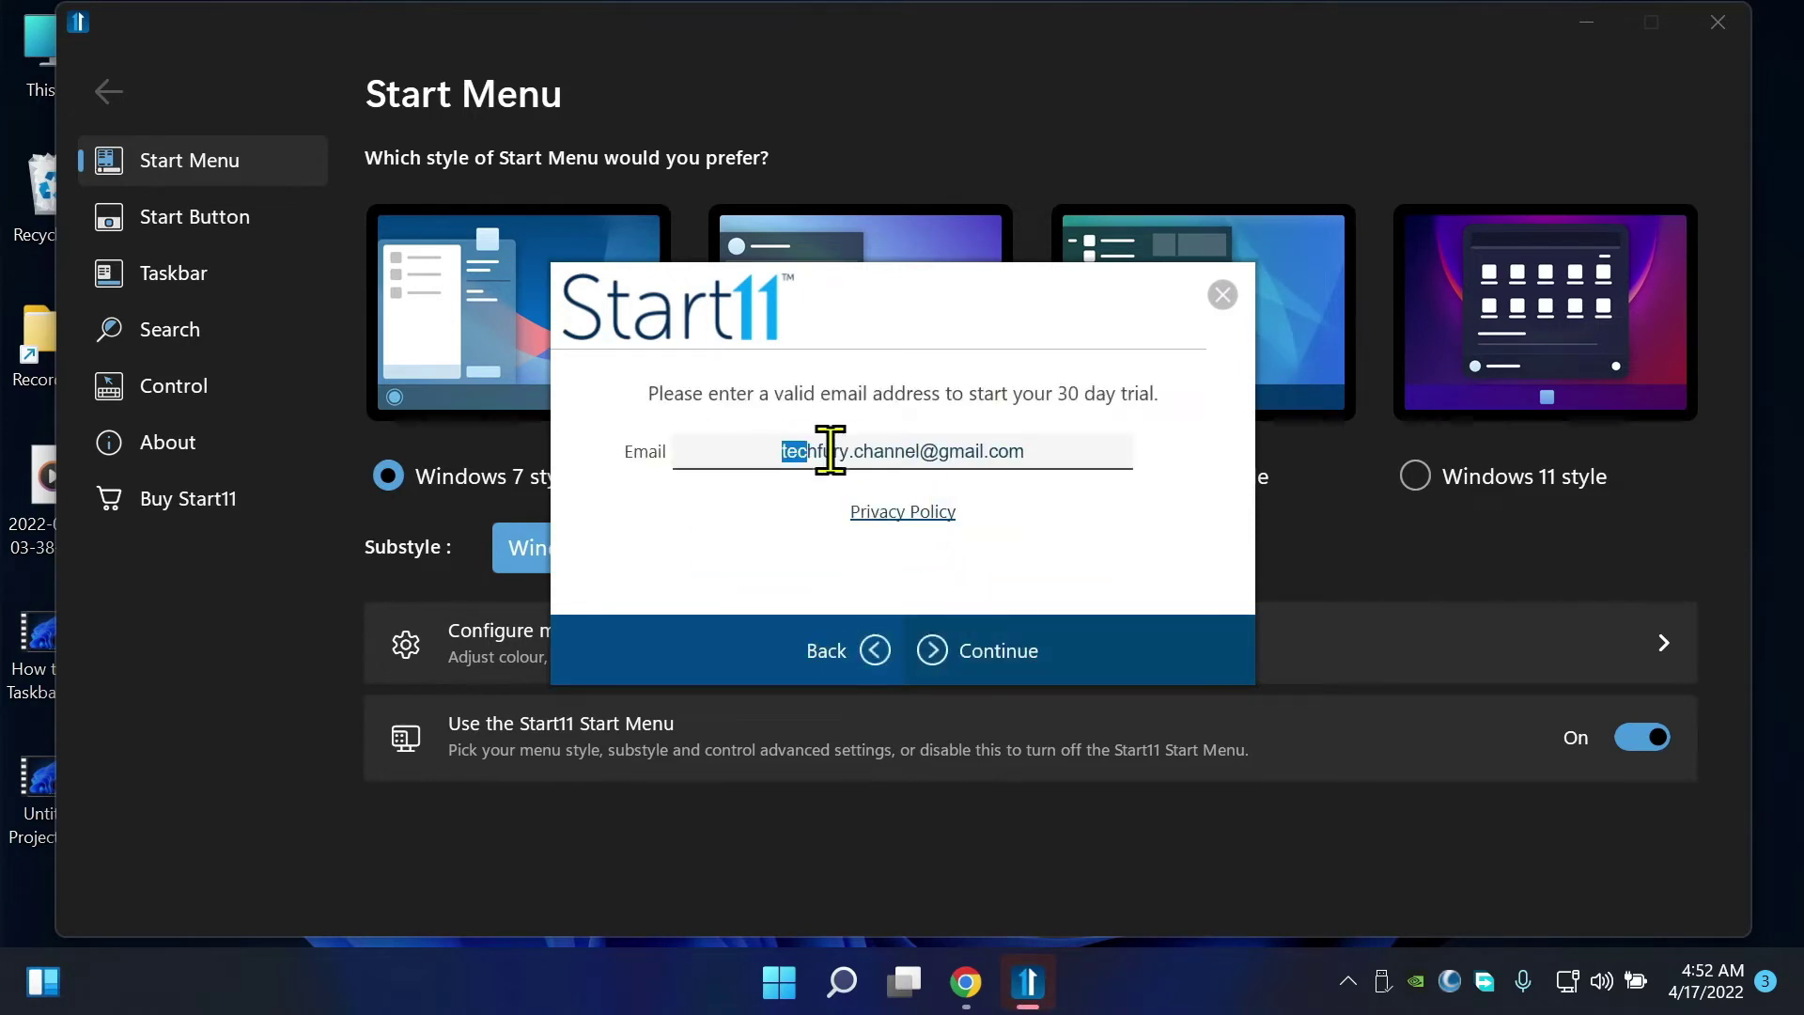
left_click(1007, 665)
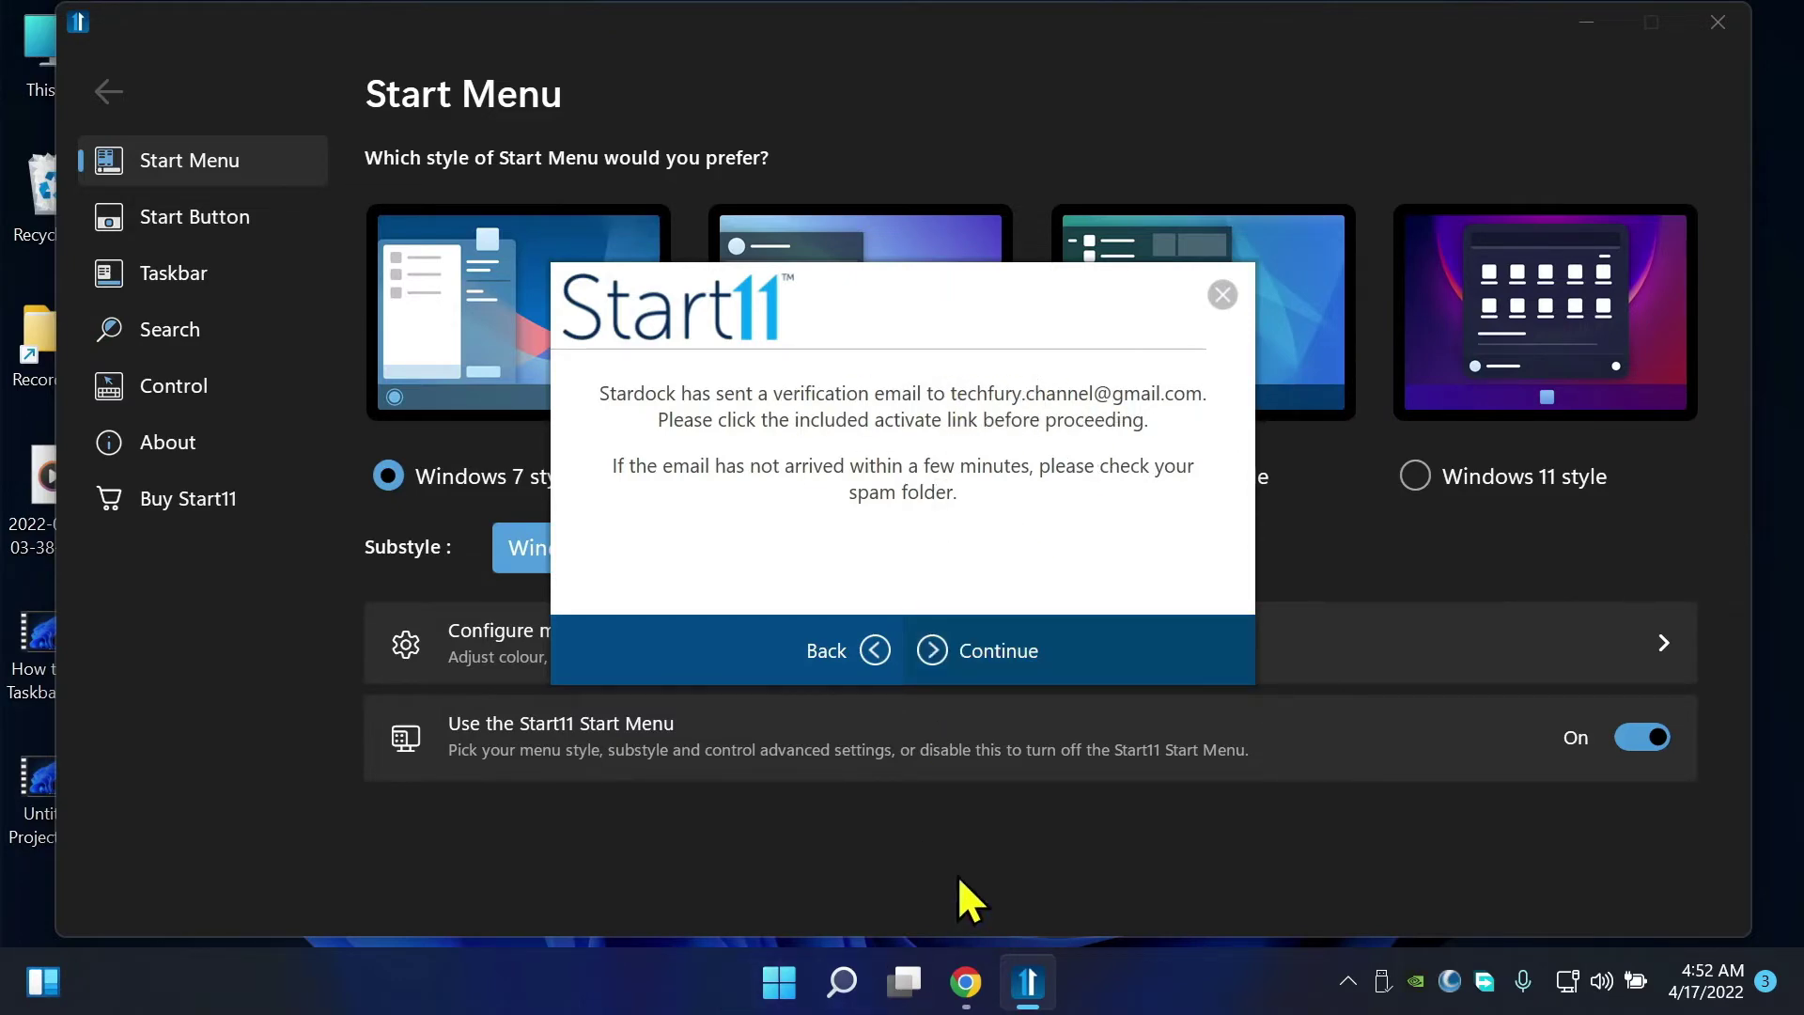
left_click(965, 982)
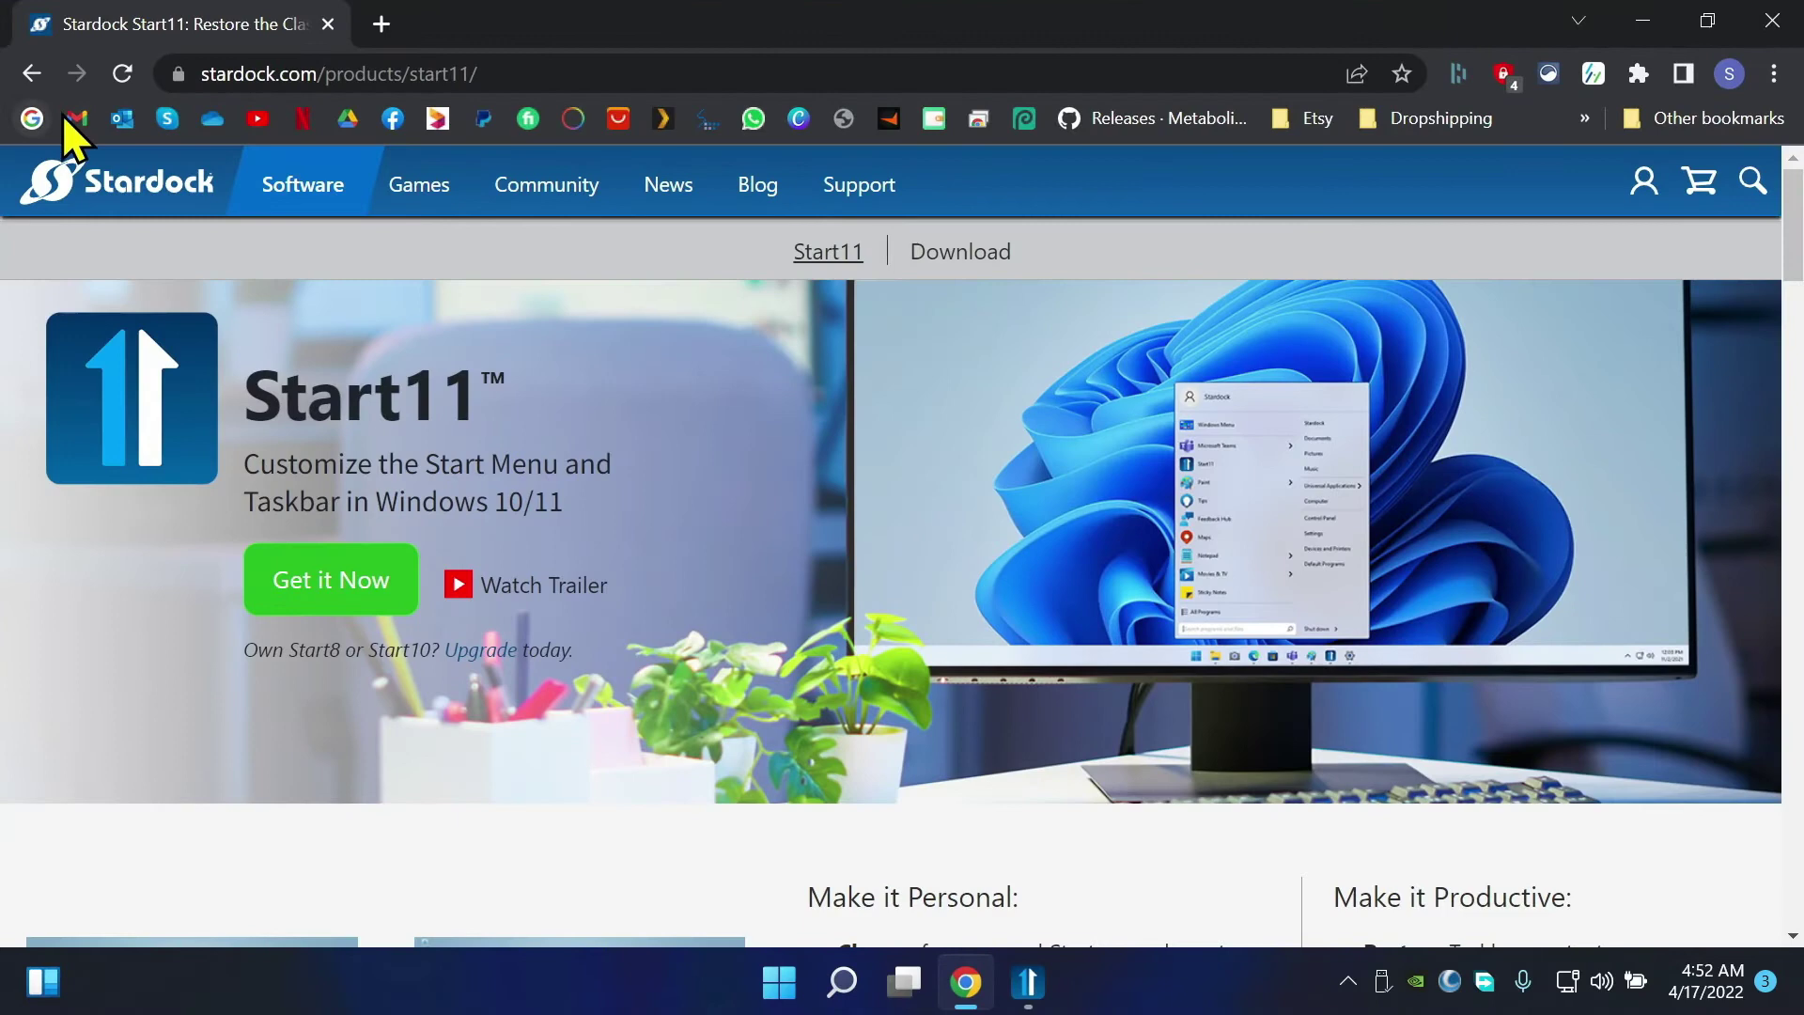
- Open Gmail in a new tab and expand the Stardock activation email messages
middle_click(70, 117)
left_click(423, 24)
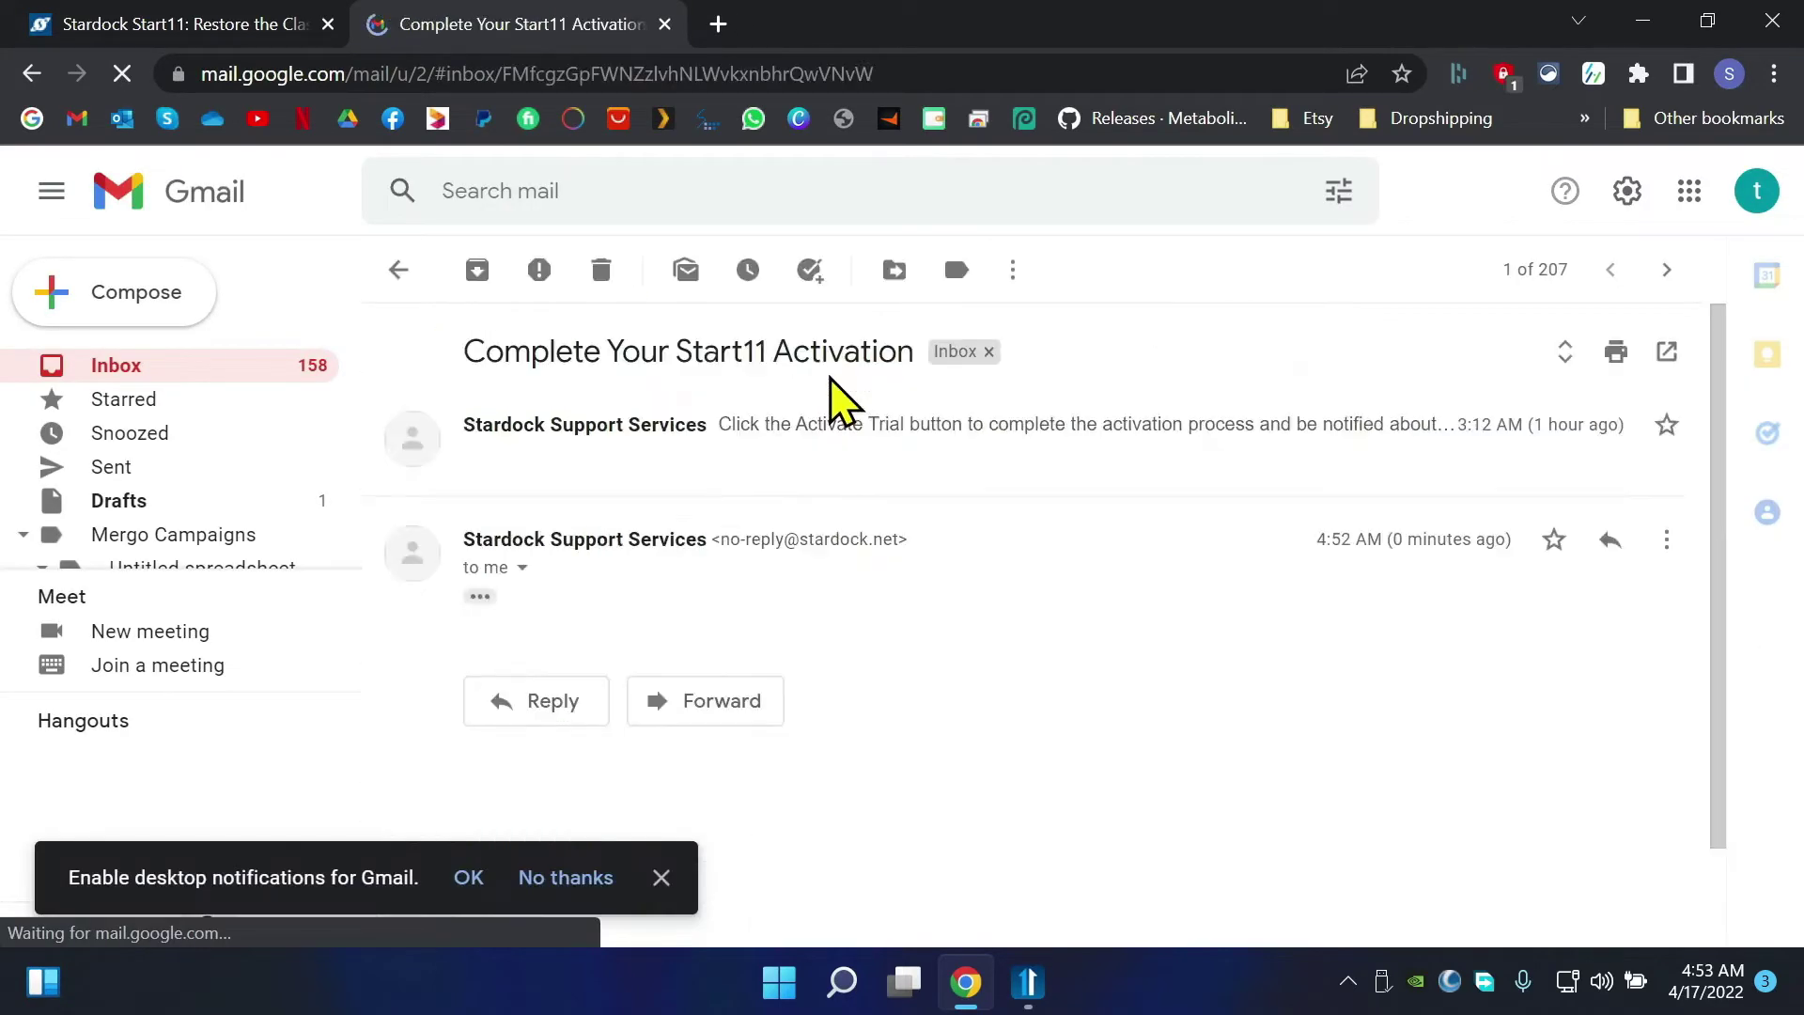
left_click(480, 597)
scroll(716, 536, "down", 4)
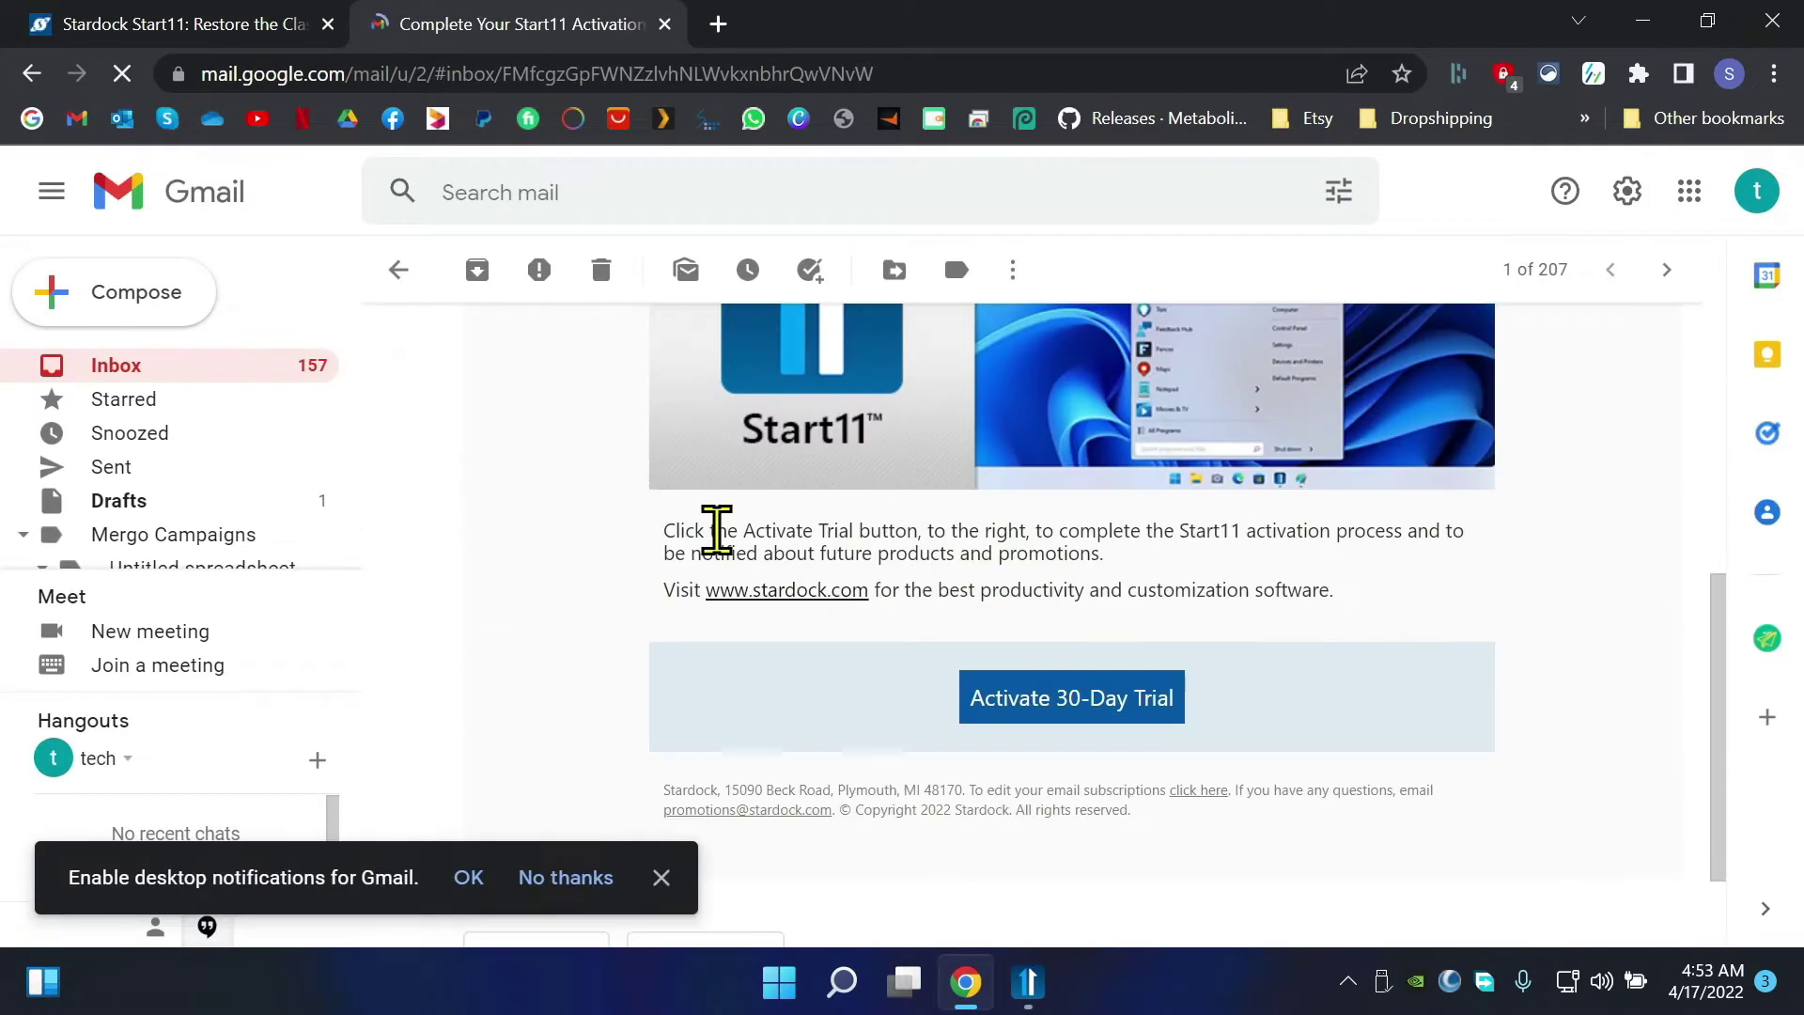
scroll(716, 527, "down", 1)
scroll(722, 542, "up", 4)
scroll(725, 550, "up", 1)
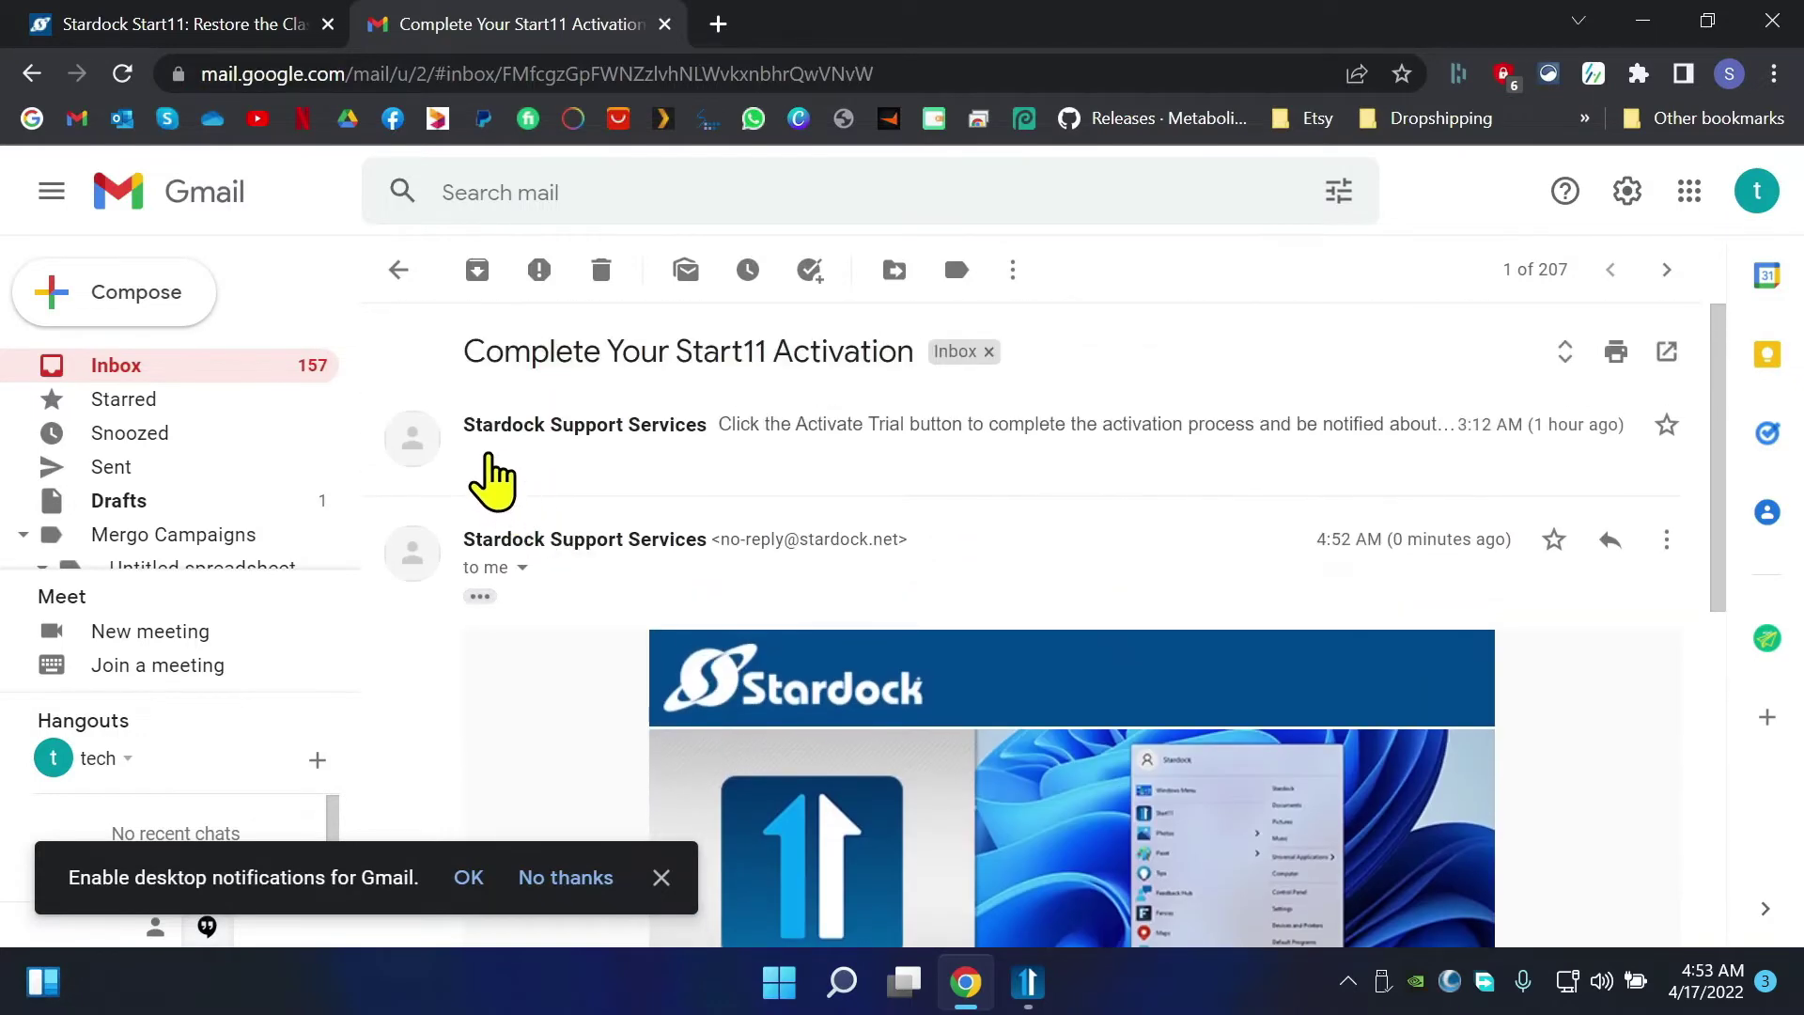
left_click(494, 479)
scroll(504, 474, "down", 5)
scroll(1043, 550, "down", 1)
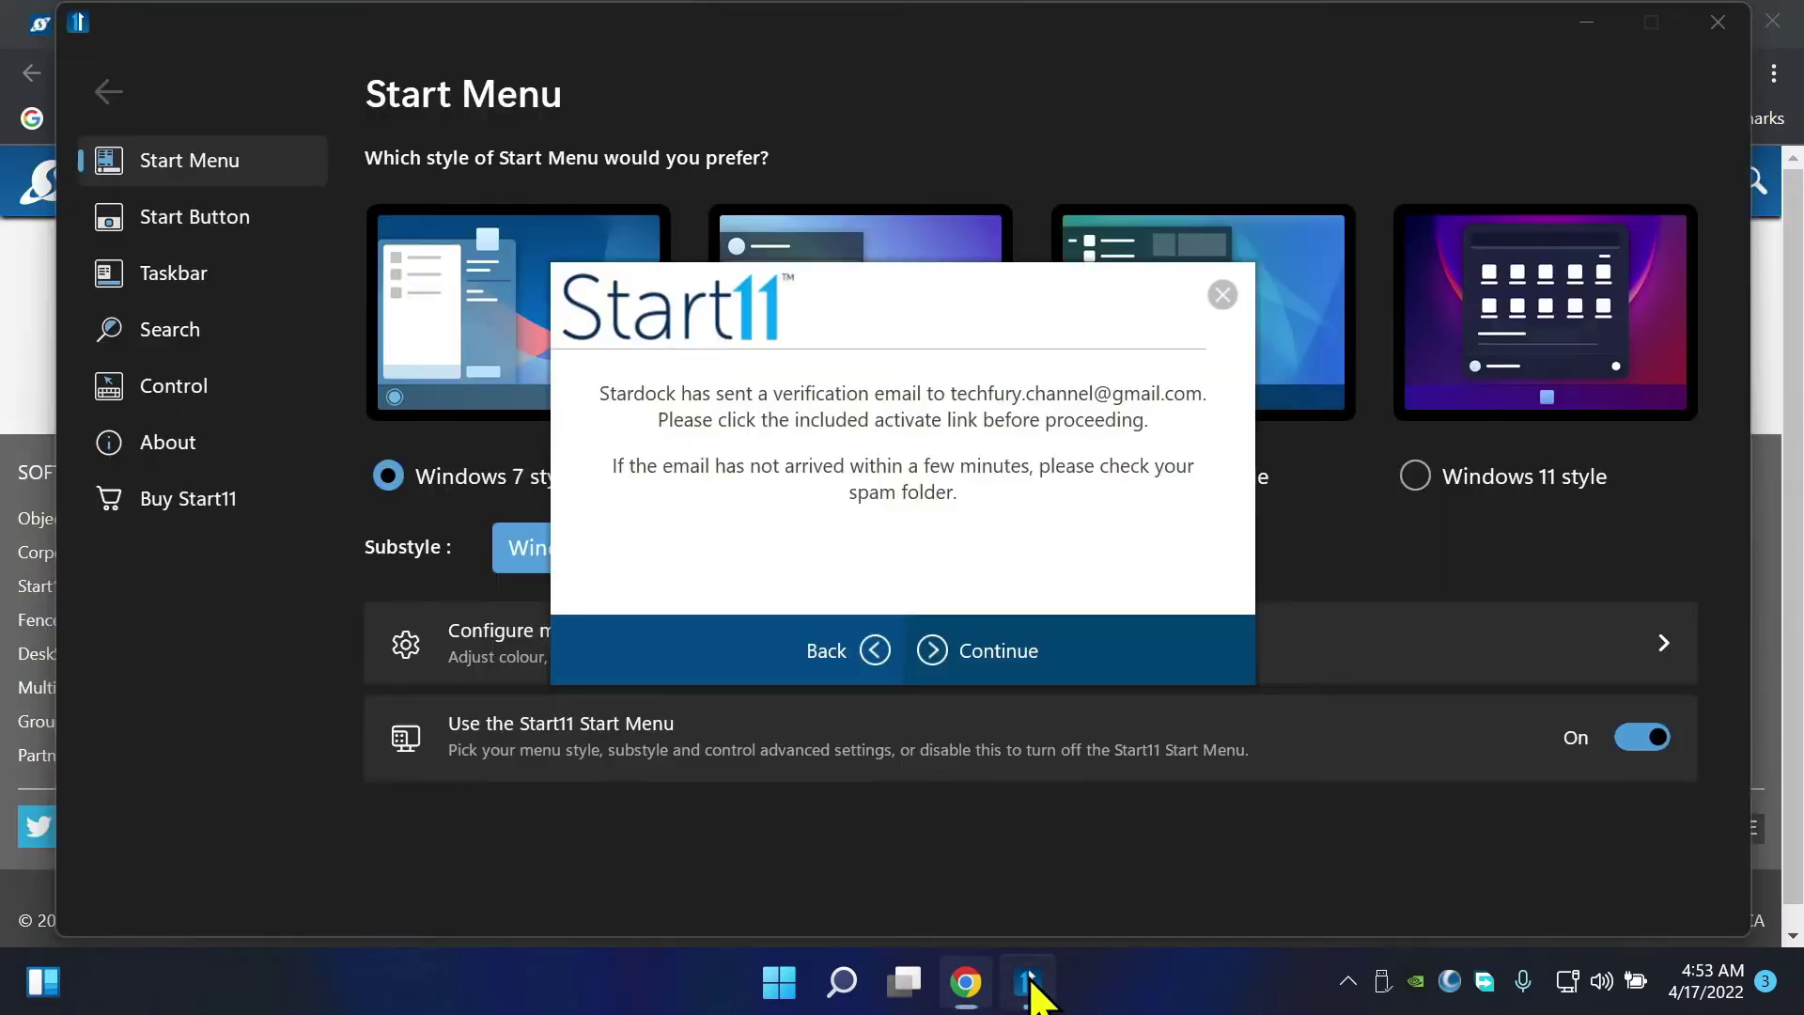
- Activate the 30-day trial through the email link, then switch back to Start11
left_click(1008, 652)
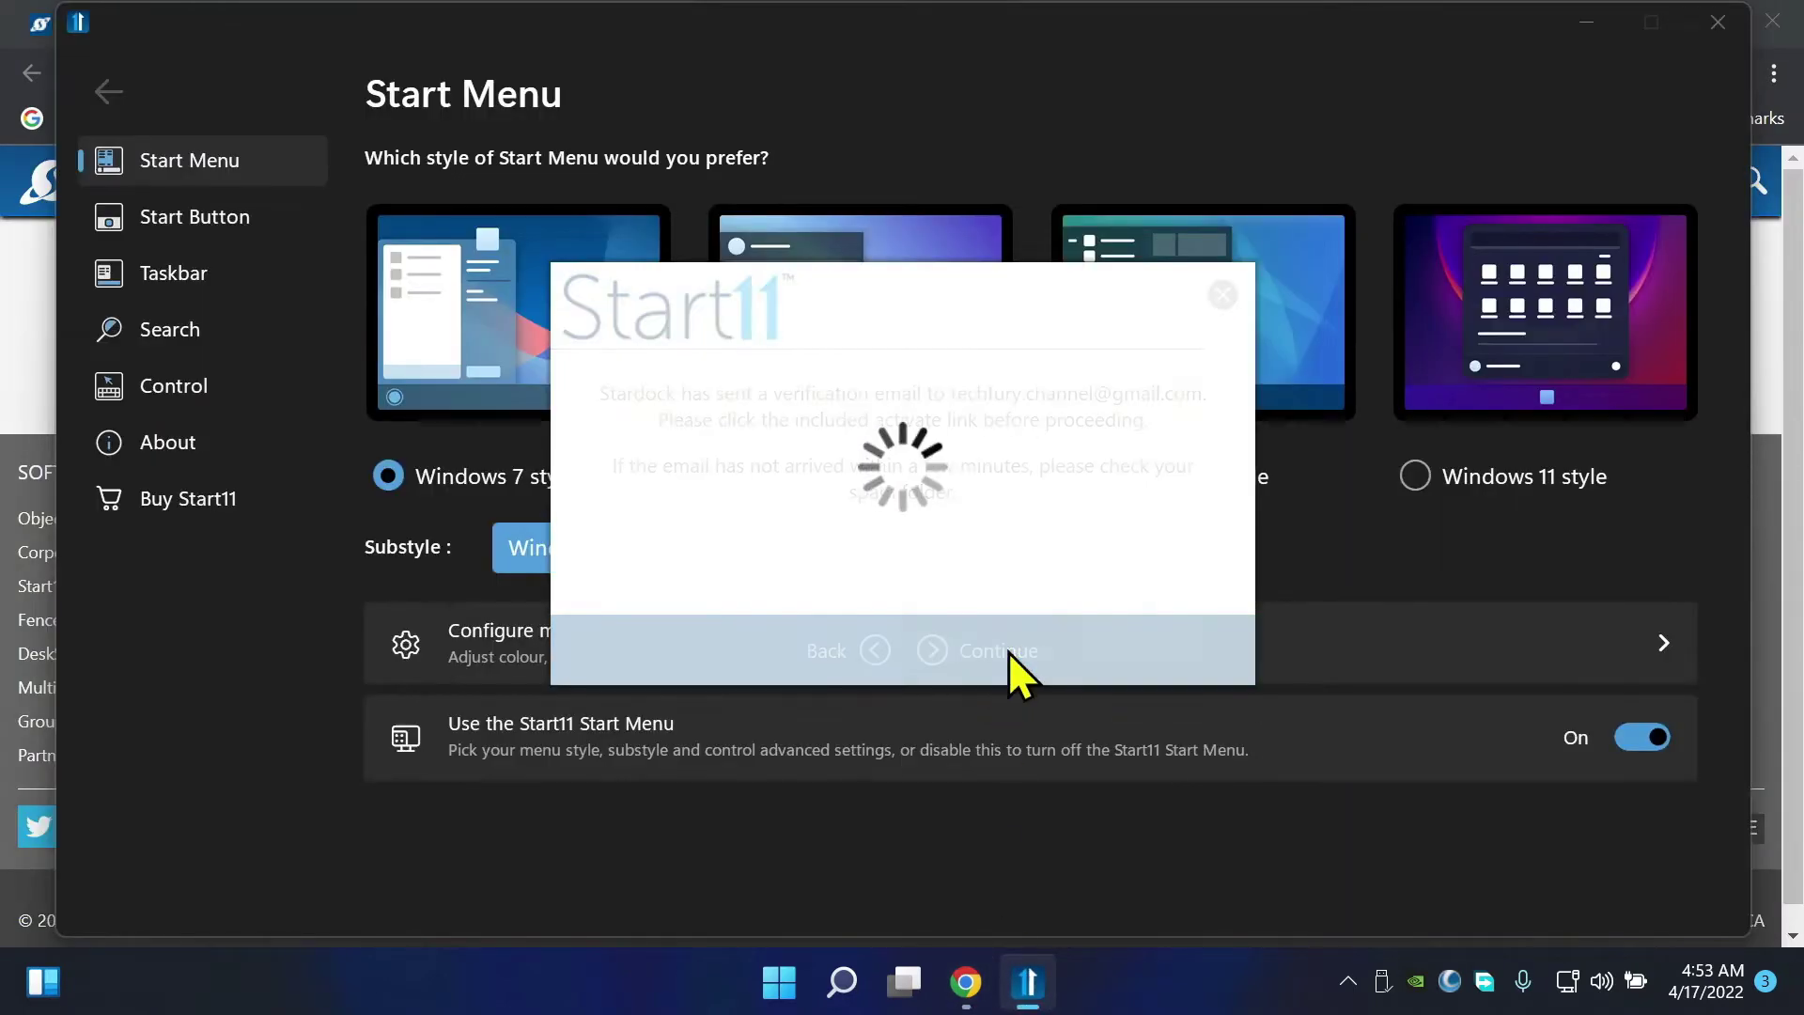
left_click(966, 981)
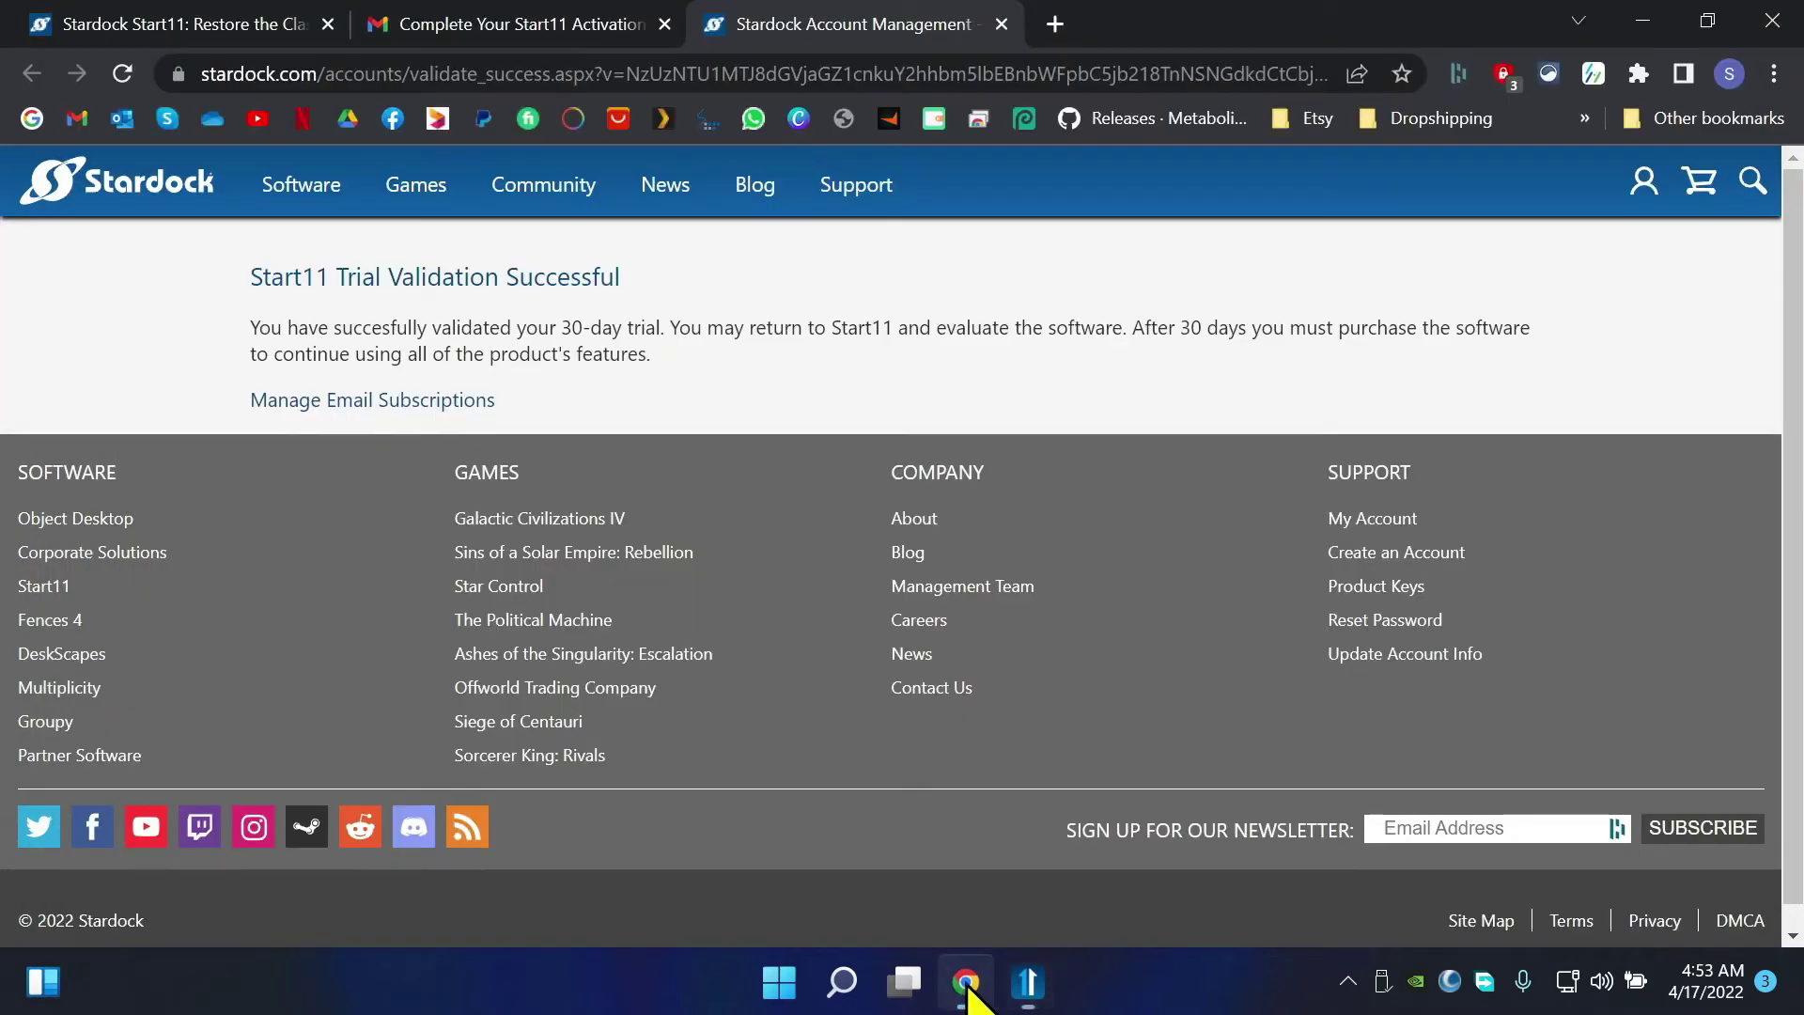
left_click(607, 24)
scroll(369, 659, "down", 4)
scroll(776, 555, "down", 3)
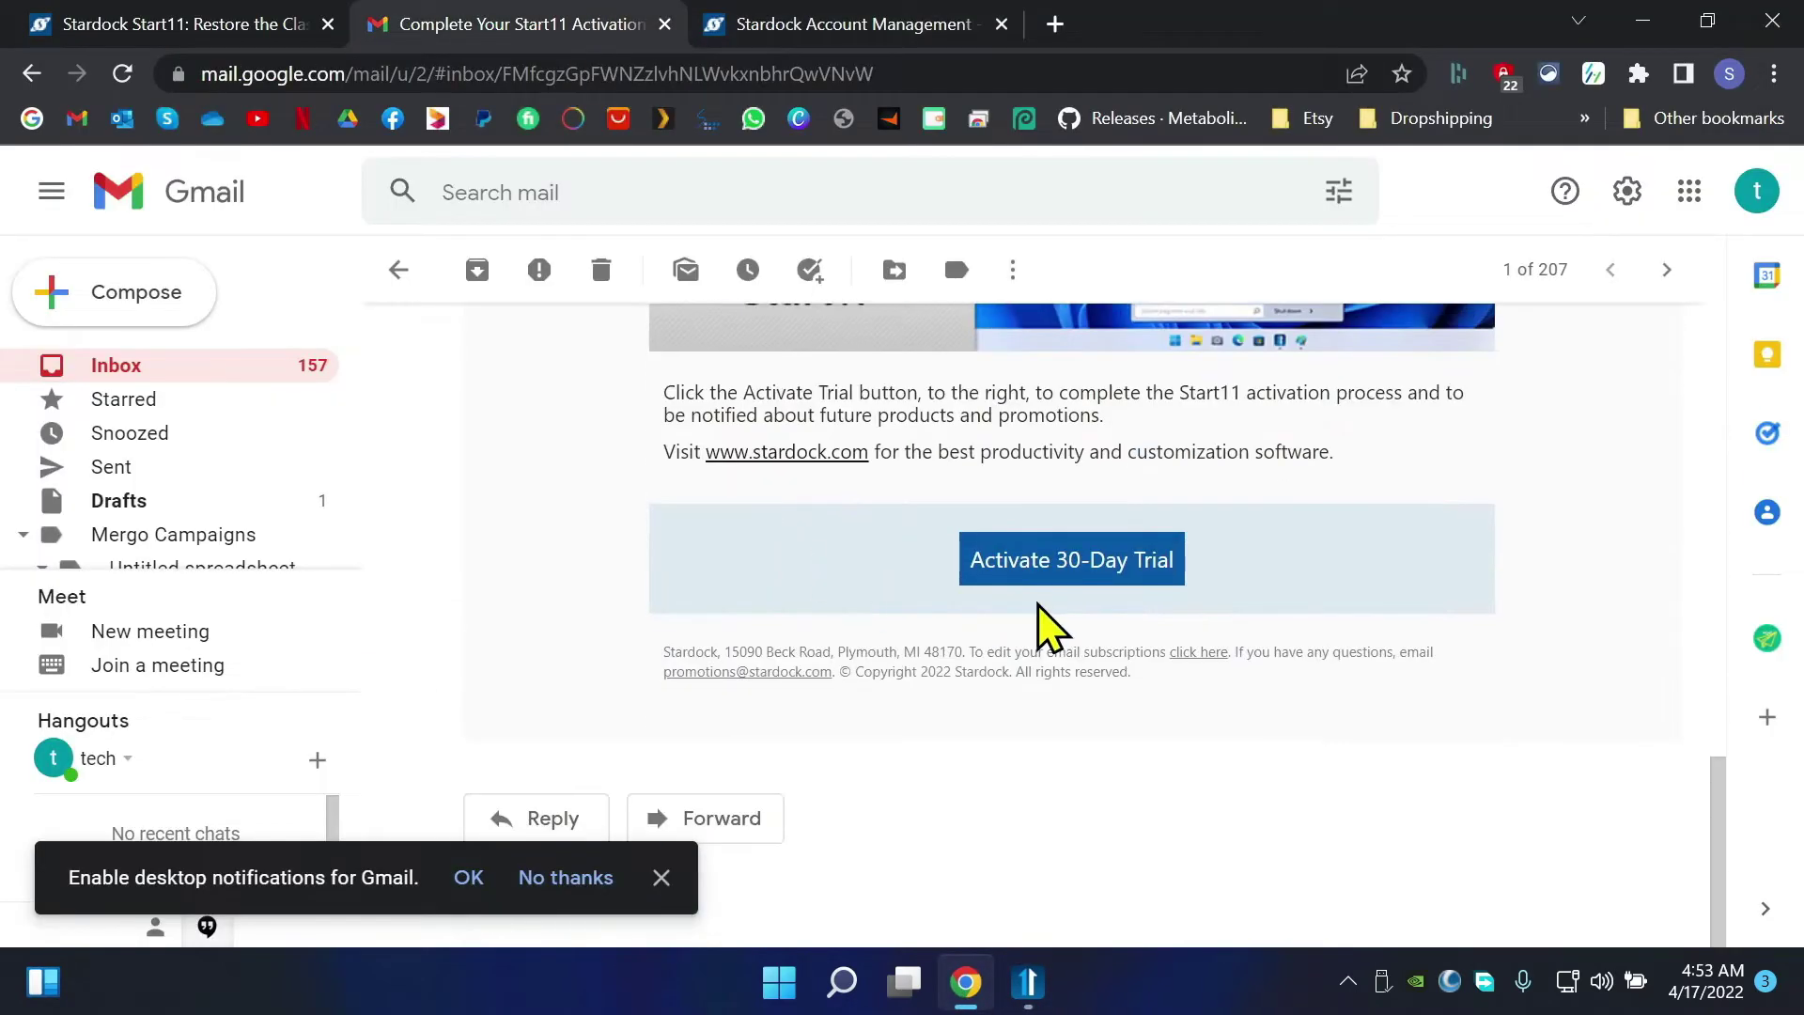
left_click(1080, 557)
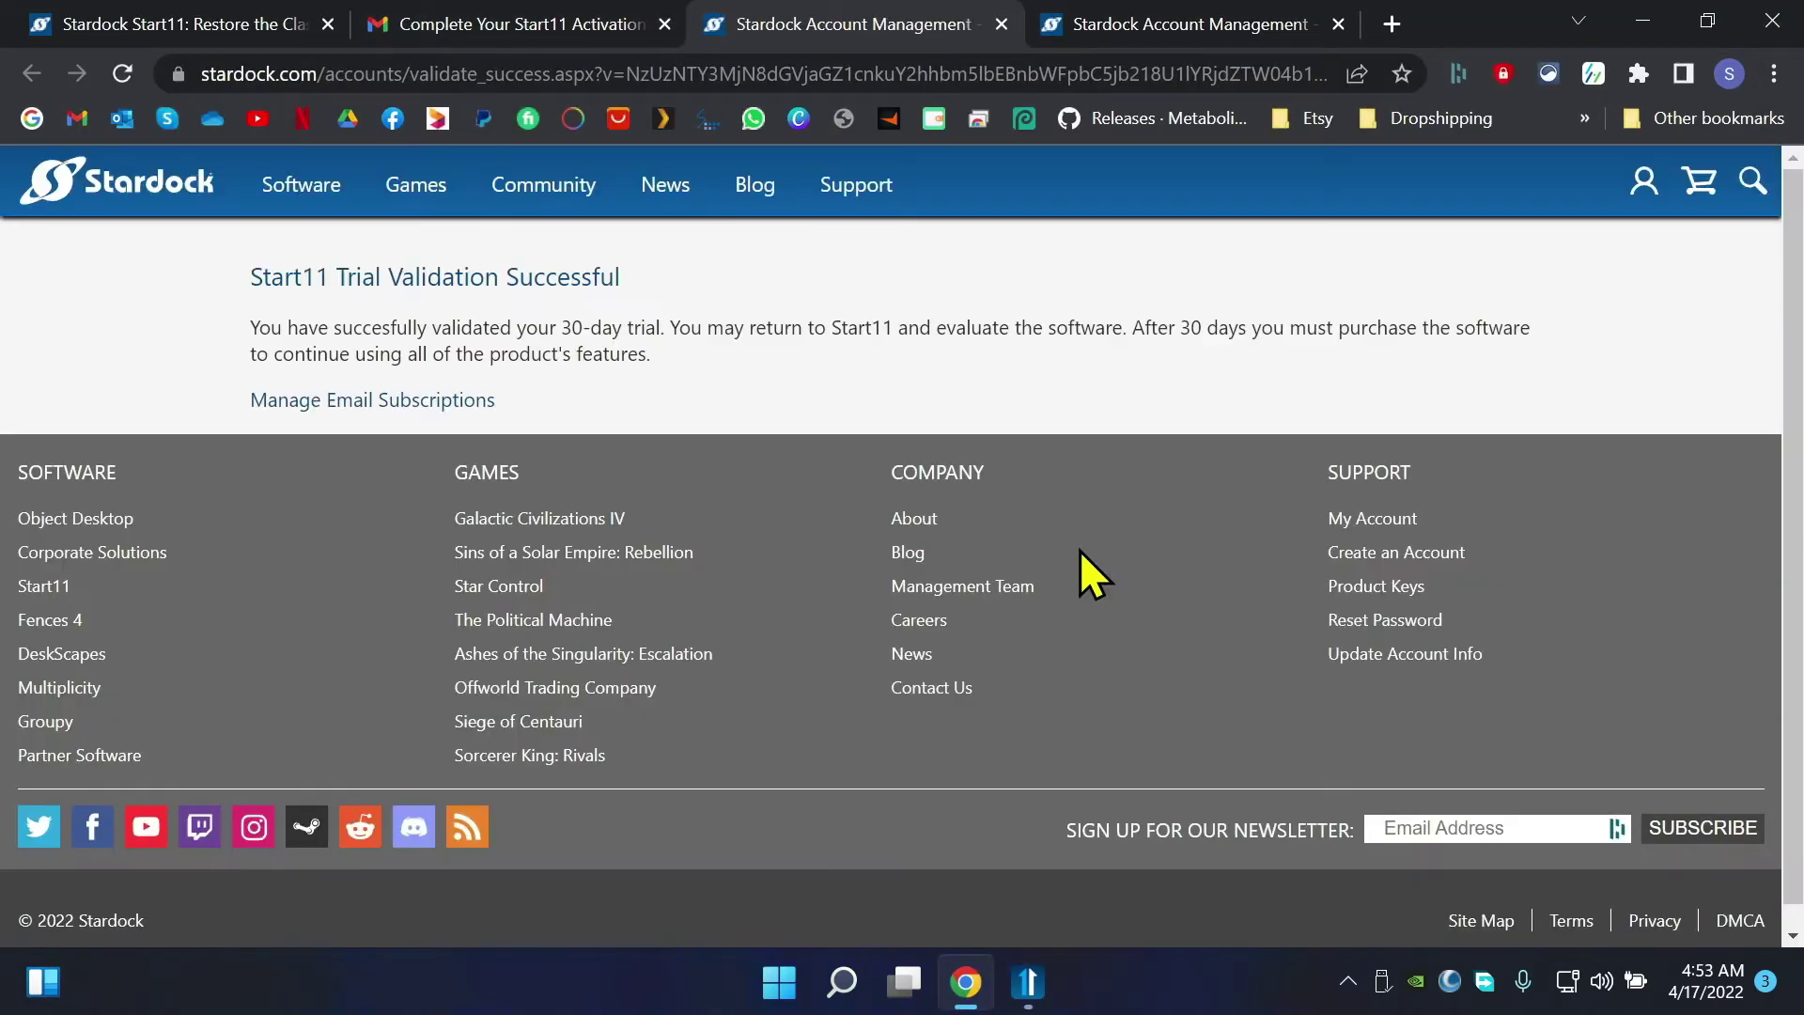
left_click(1033, 993)
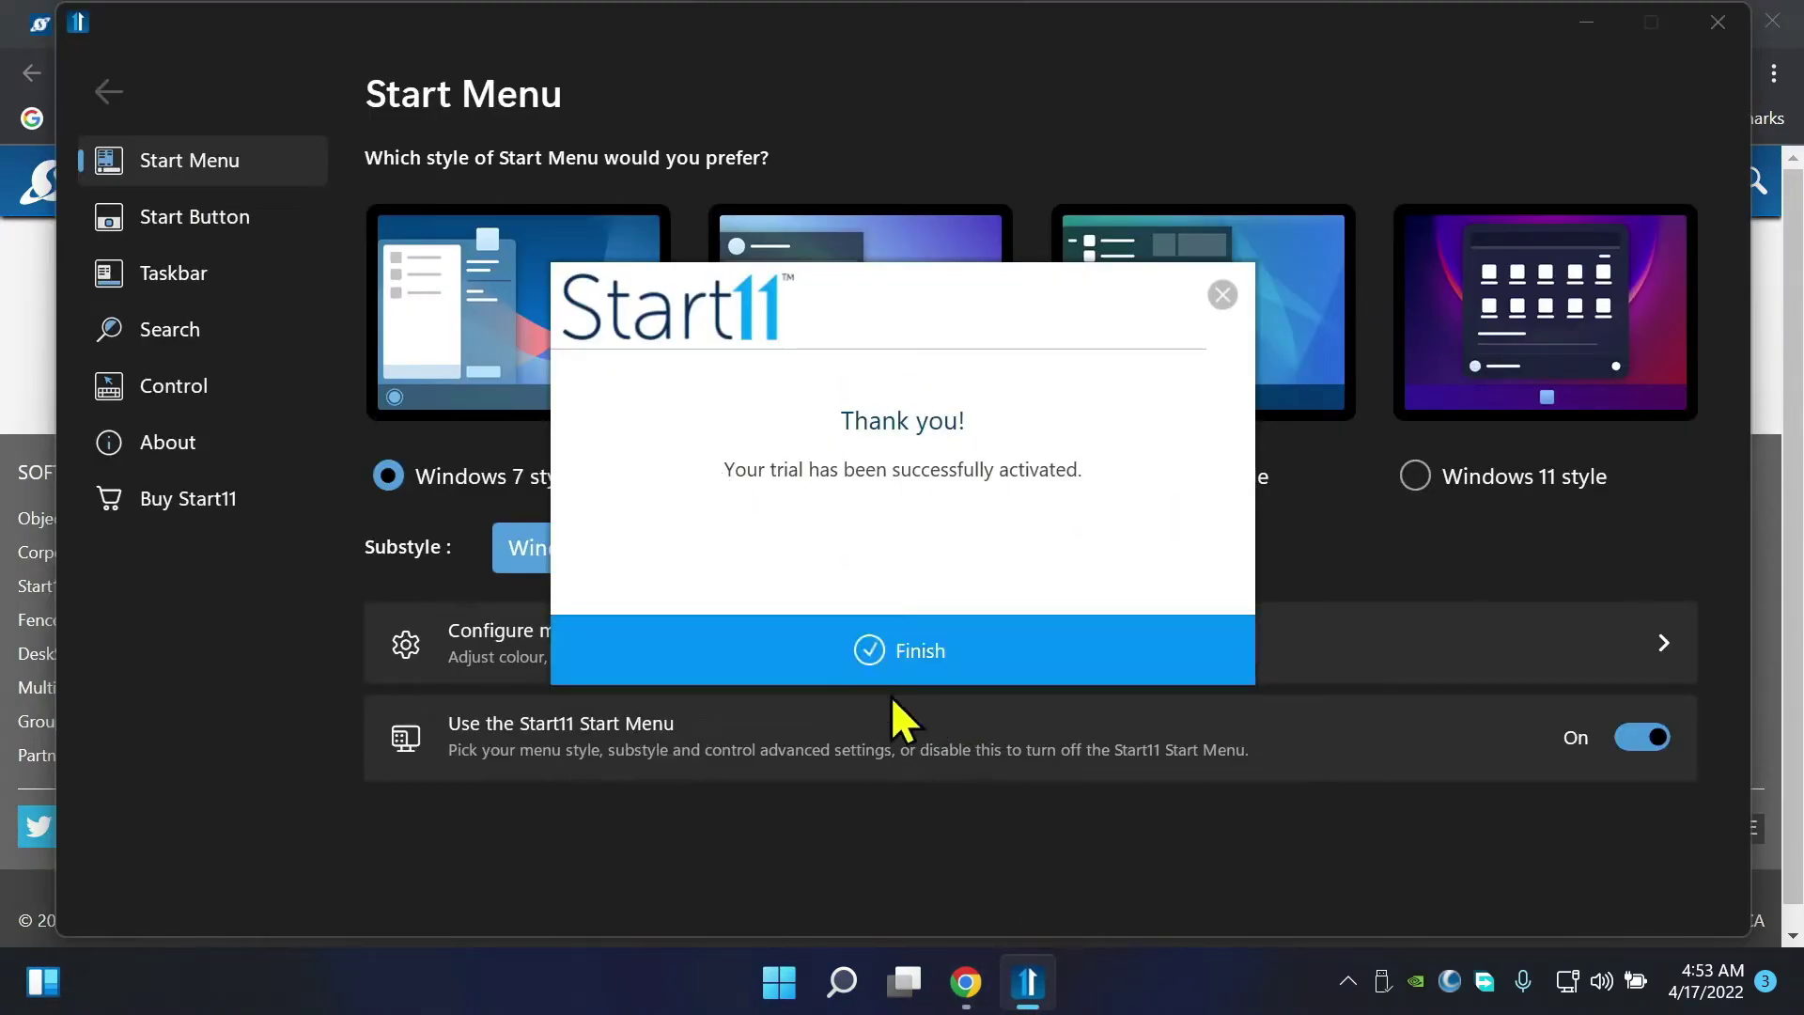
- Finish the trial activation, decline taskbar enhancement, and keep the taskbar center aligned
left_click(923, 655)
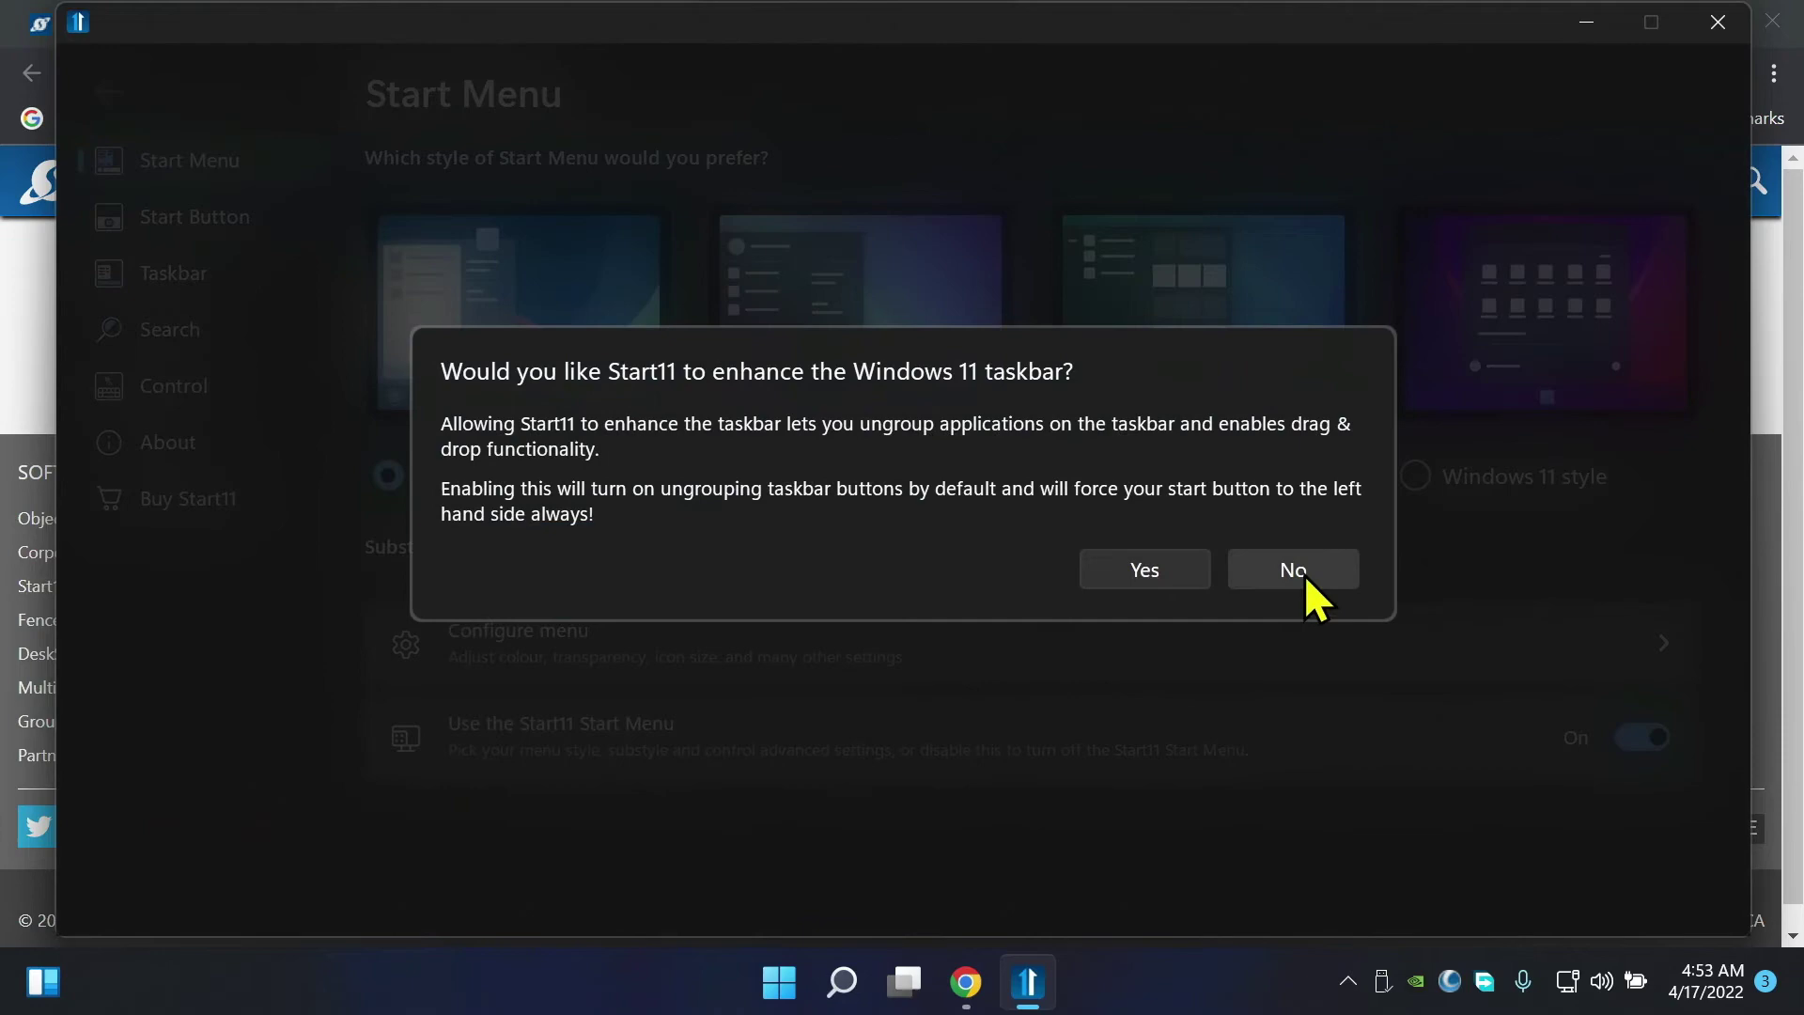
left_click(1304, 573)
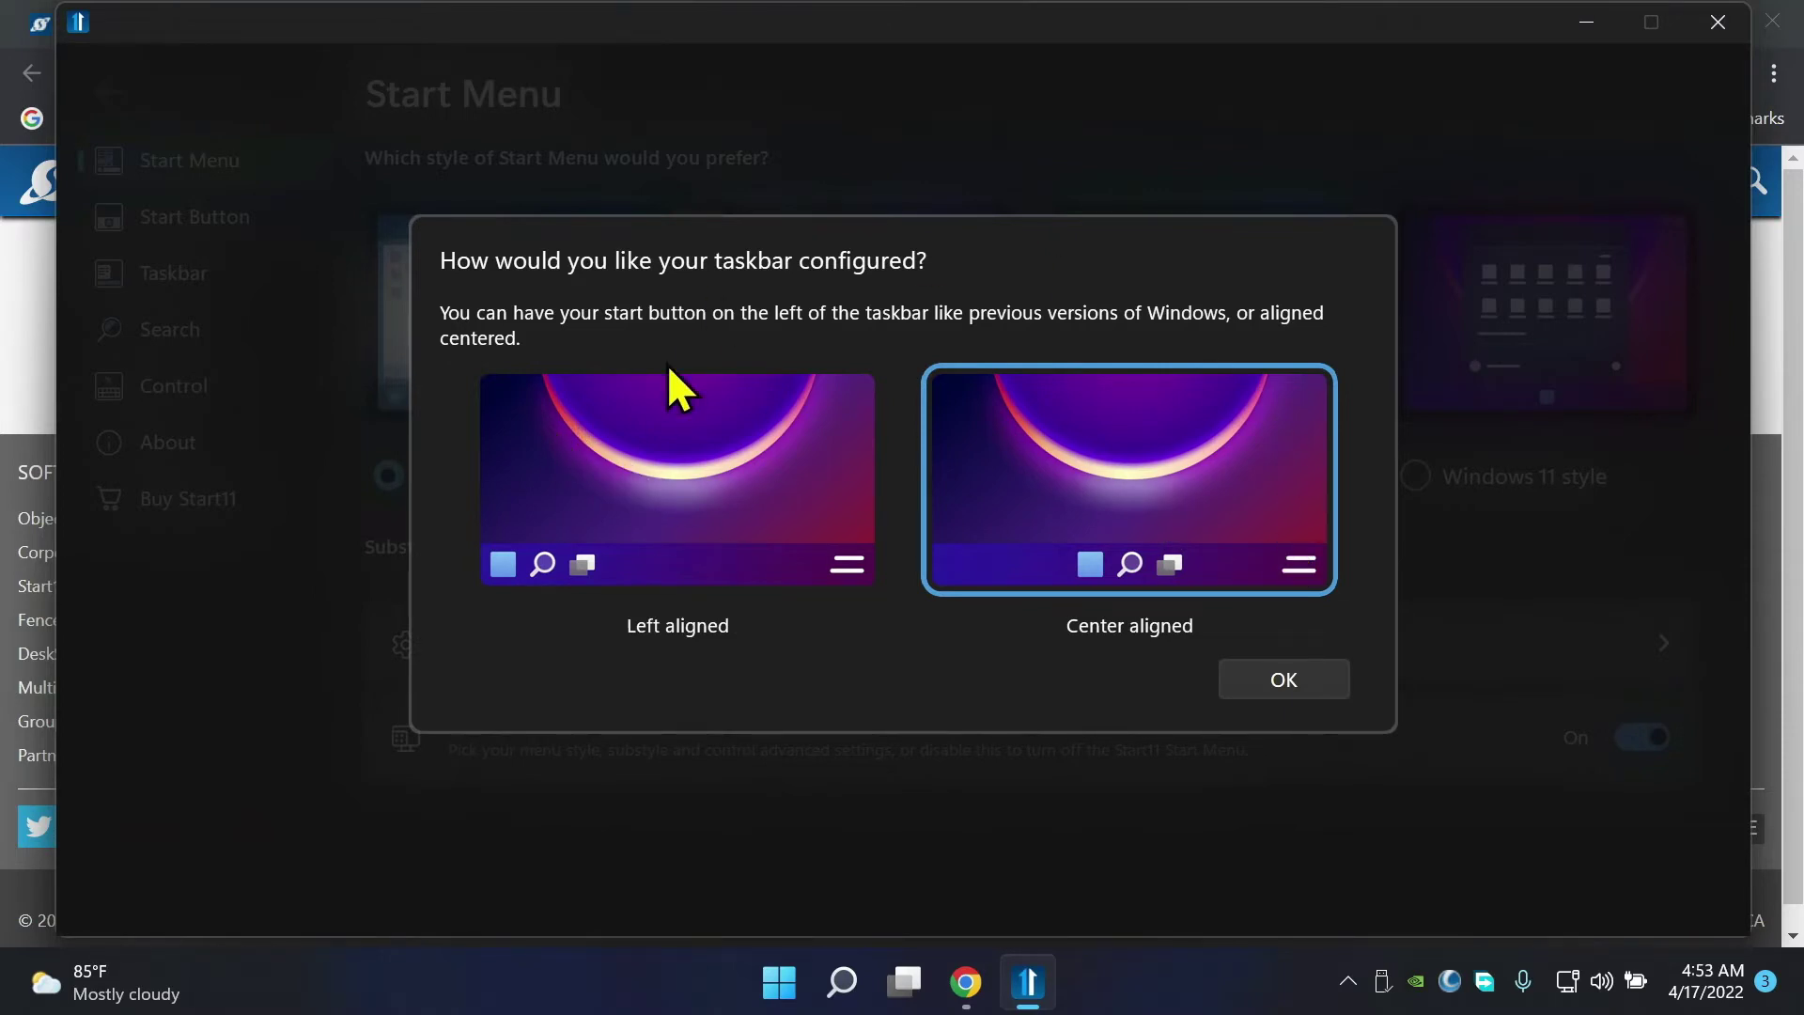
left_click(1282, 681)
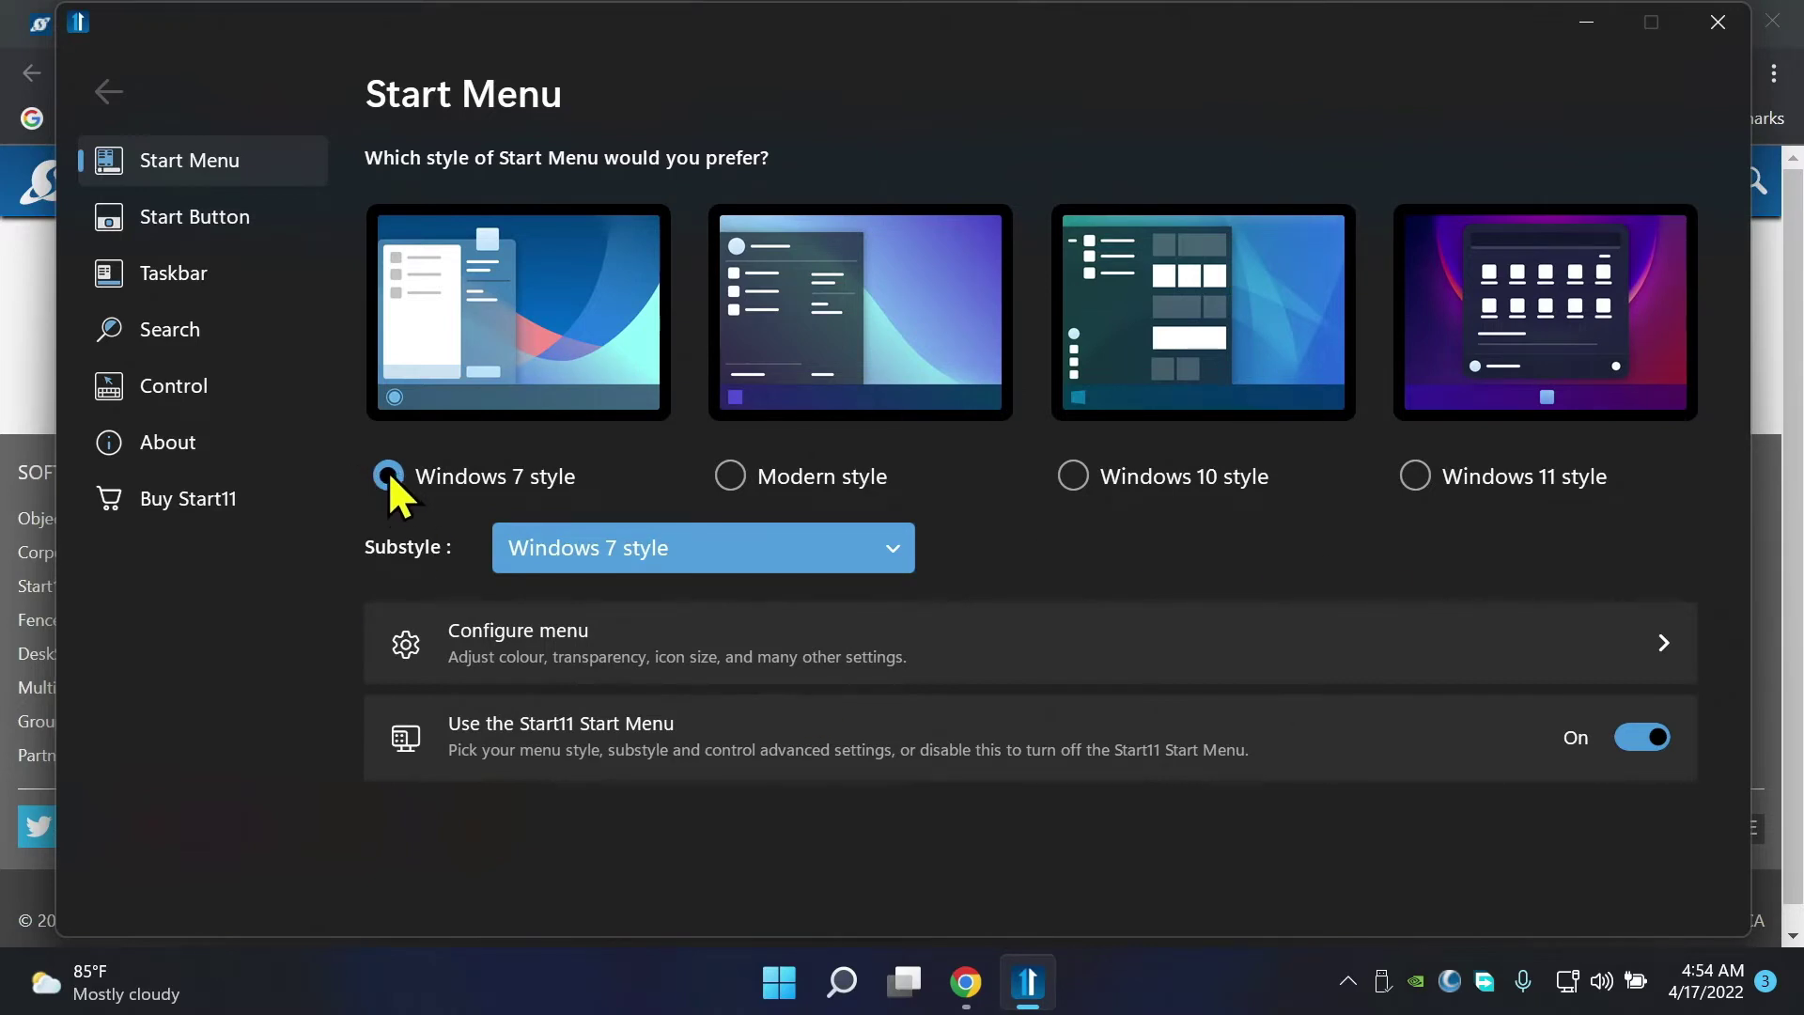
- Preview the current Start menu, then switch to Modern style and preview it
left_click(779, 982)
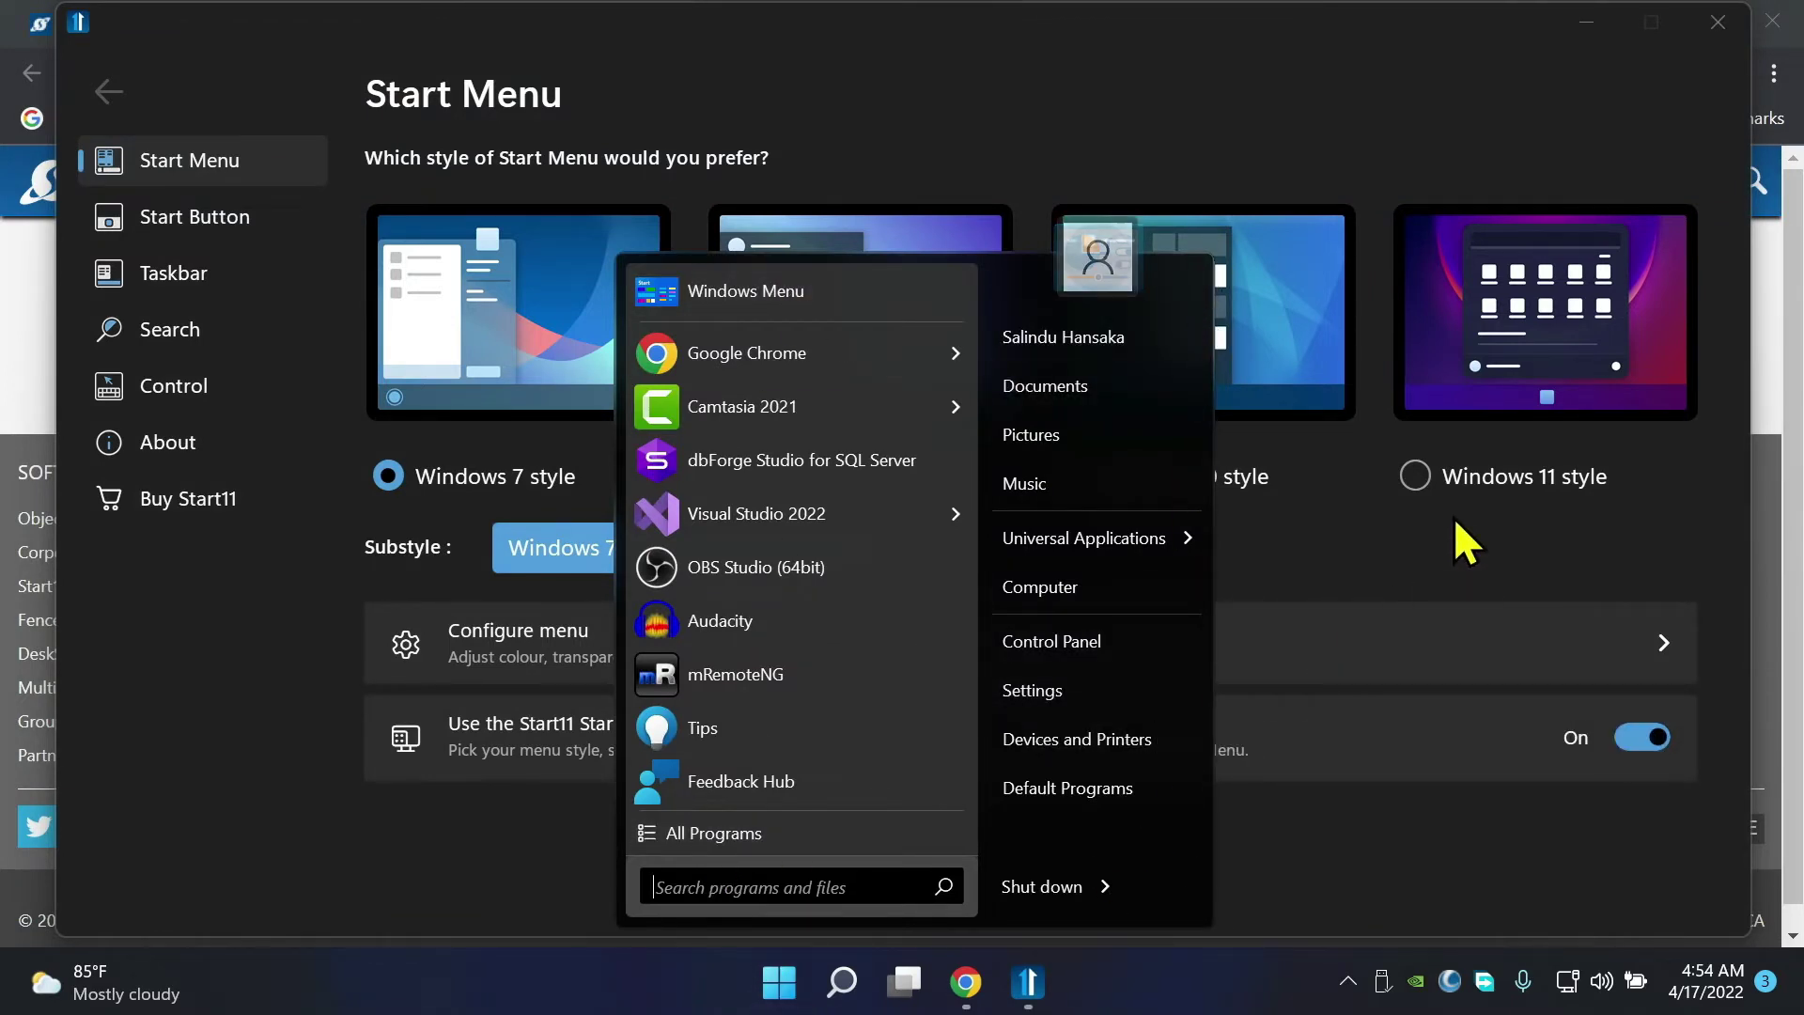
left_click(1402, 575)
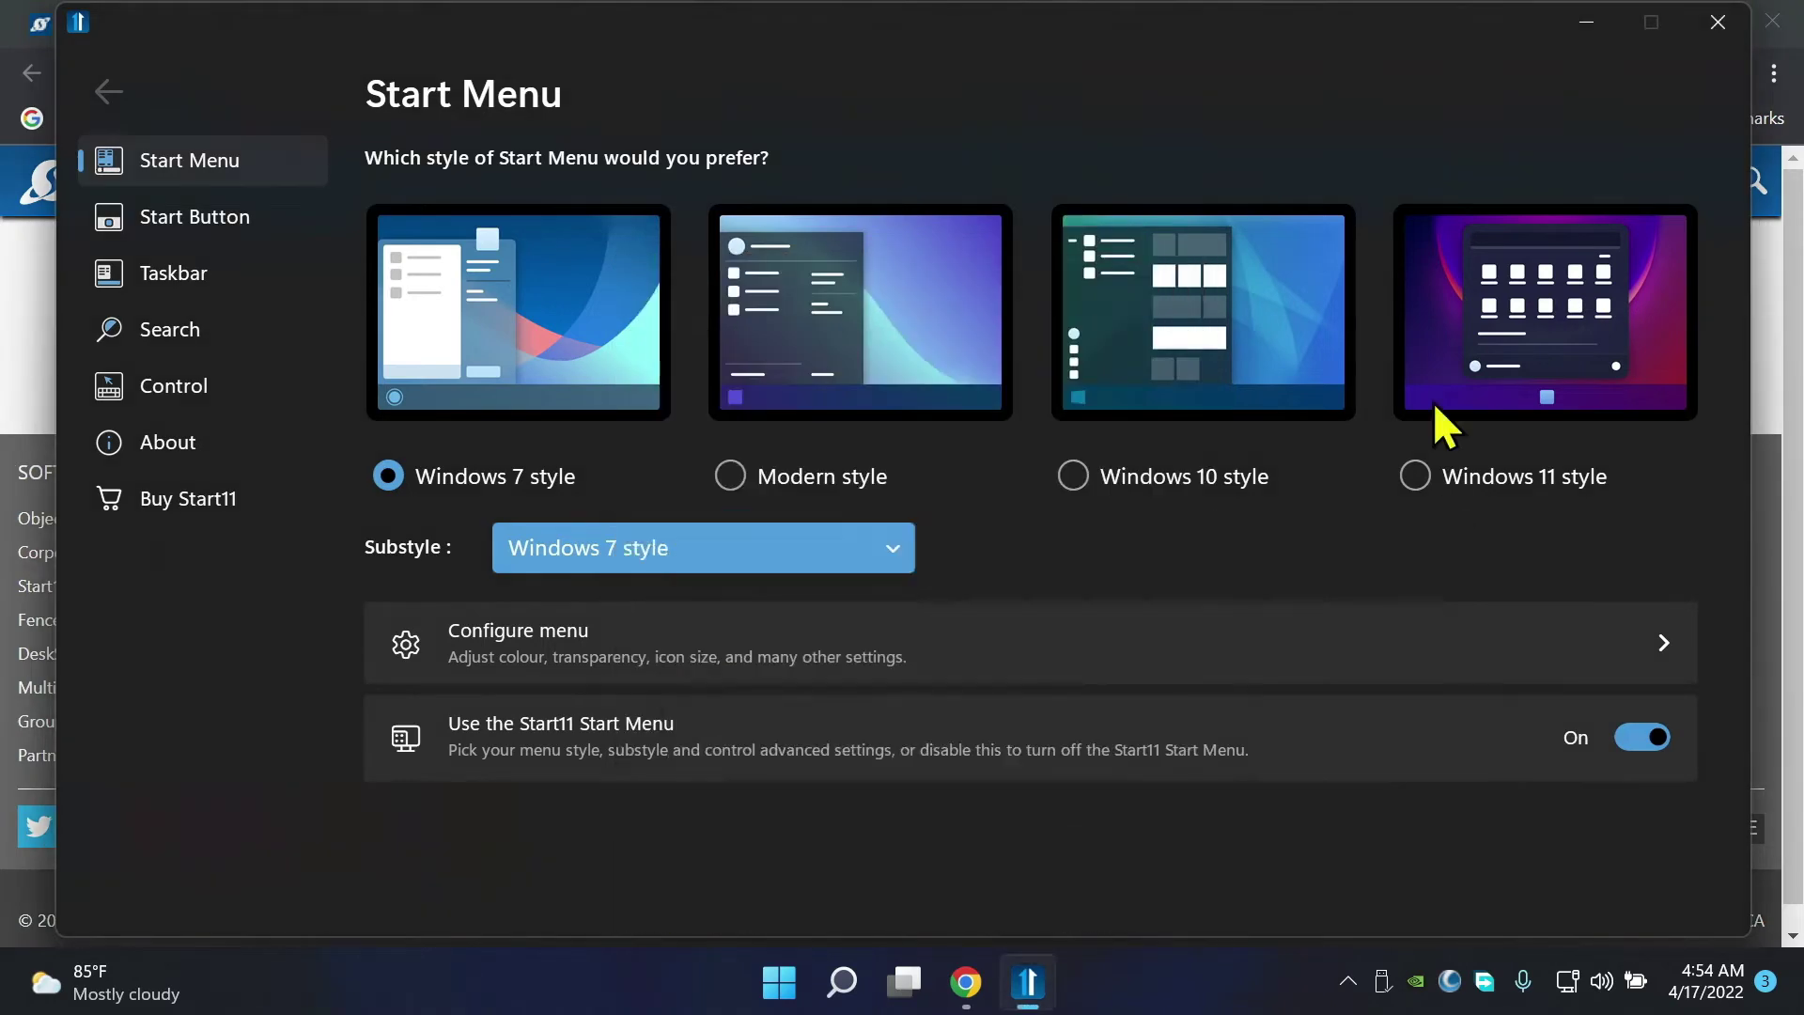
left_click(732, 478)
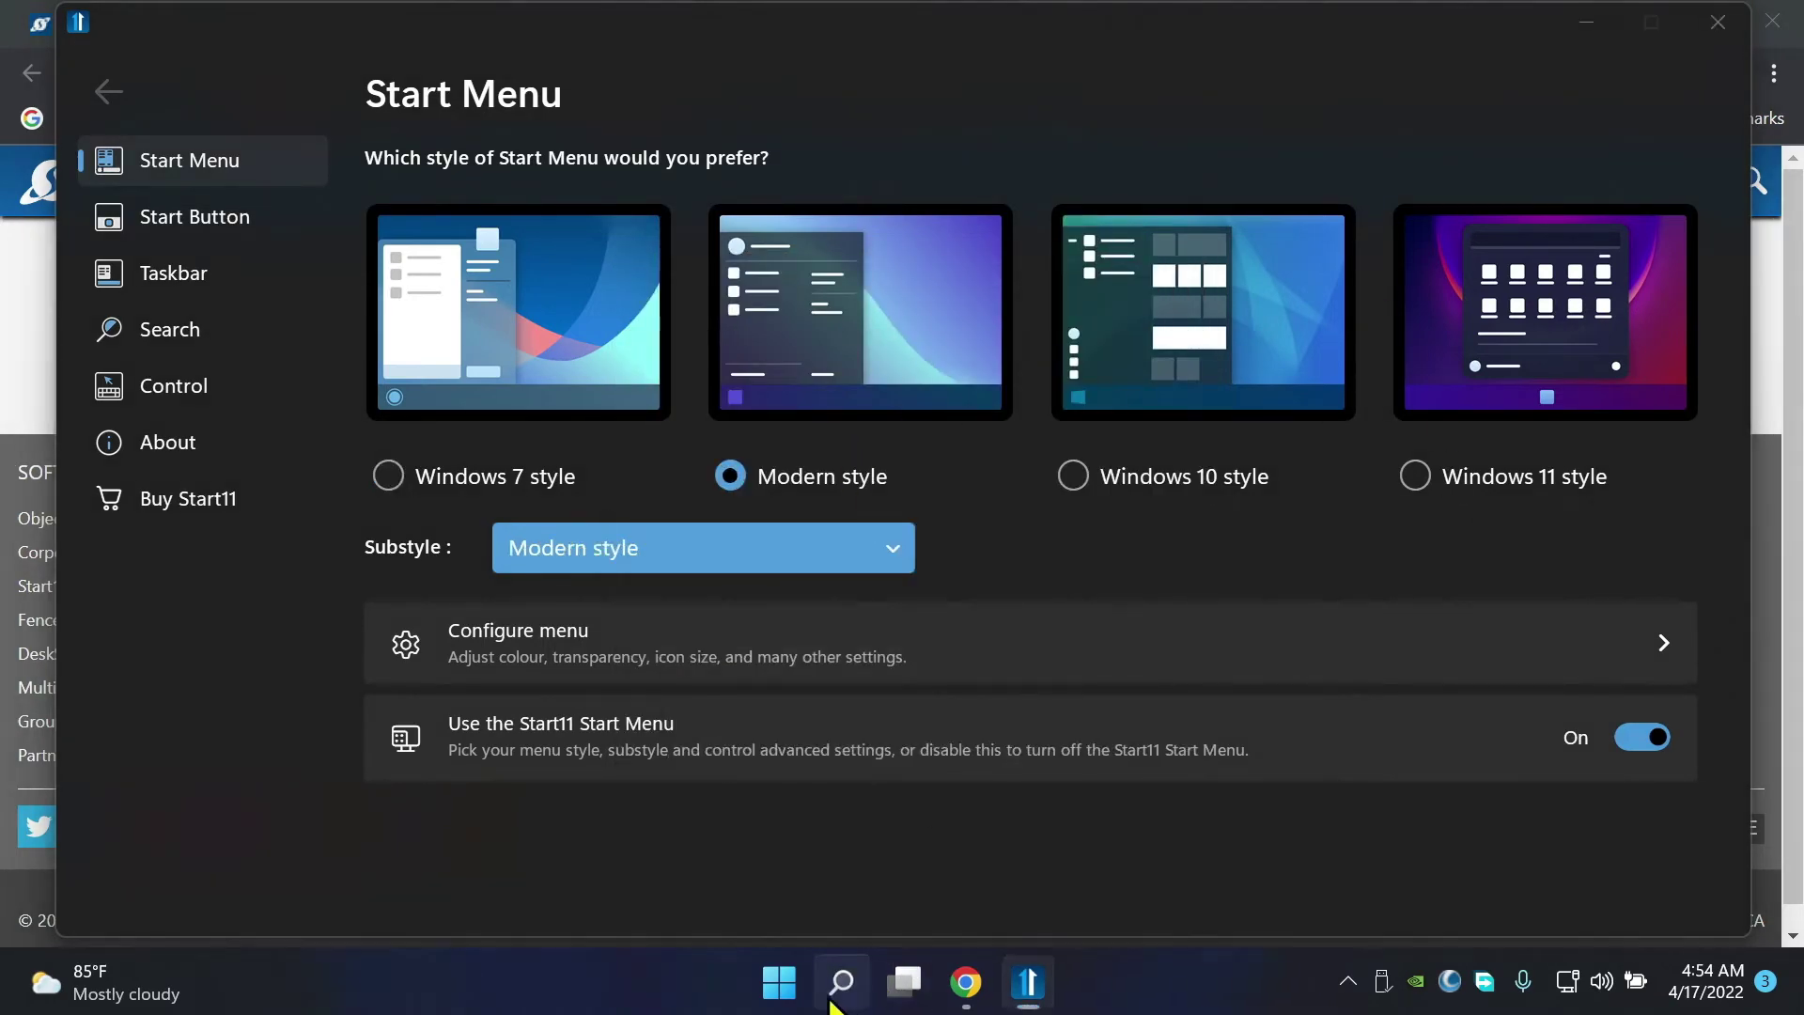
left_click(841, 981)
left_click(778, 982)
left_click(778, 983)
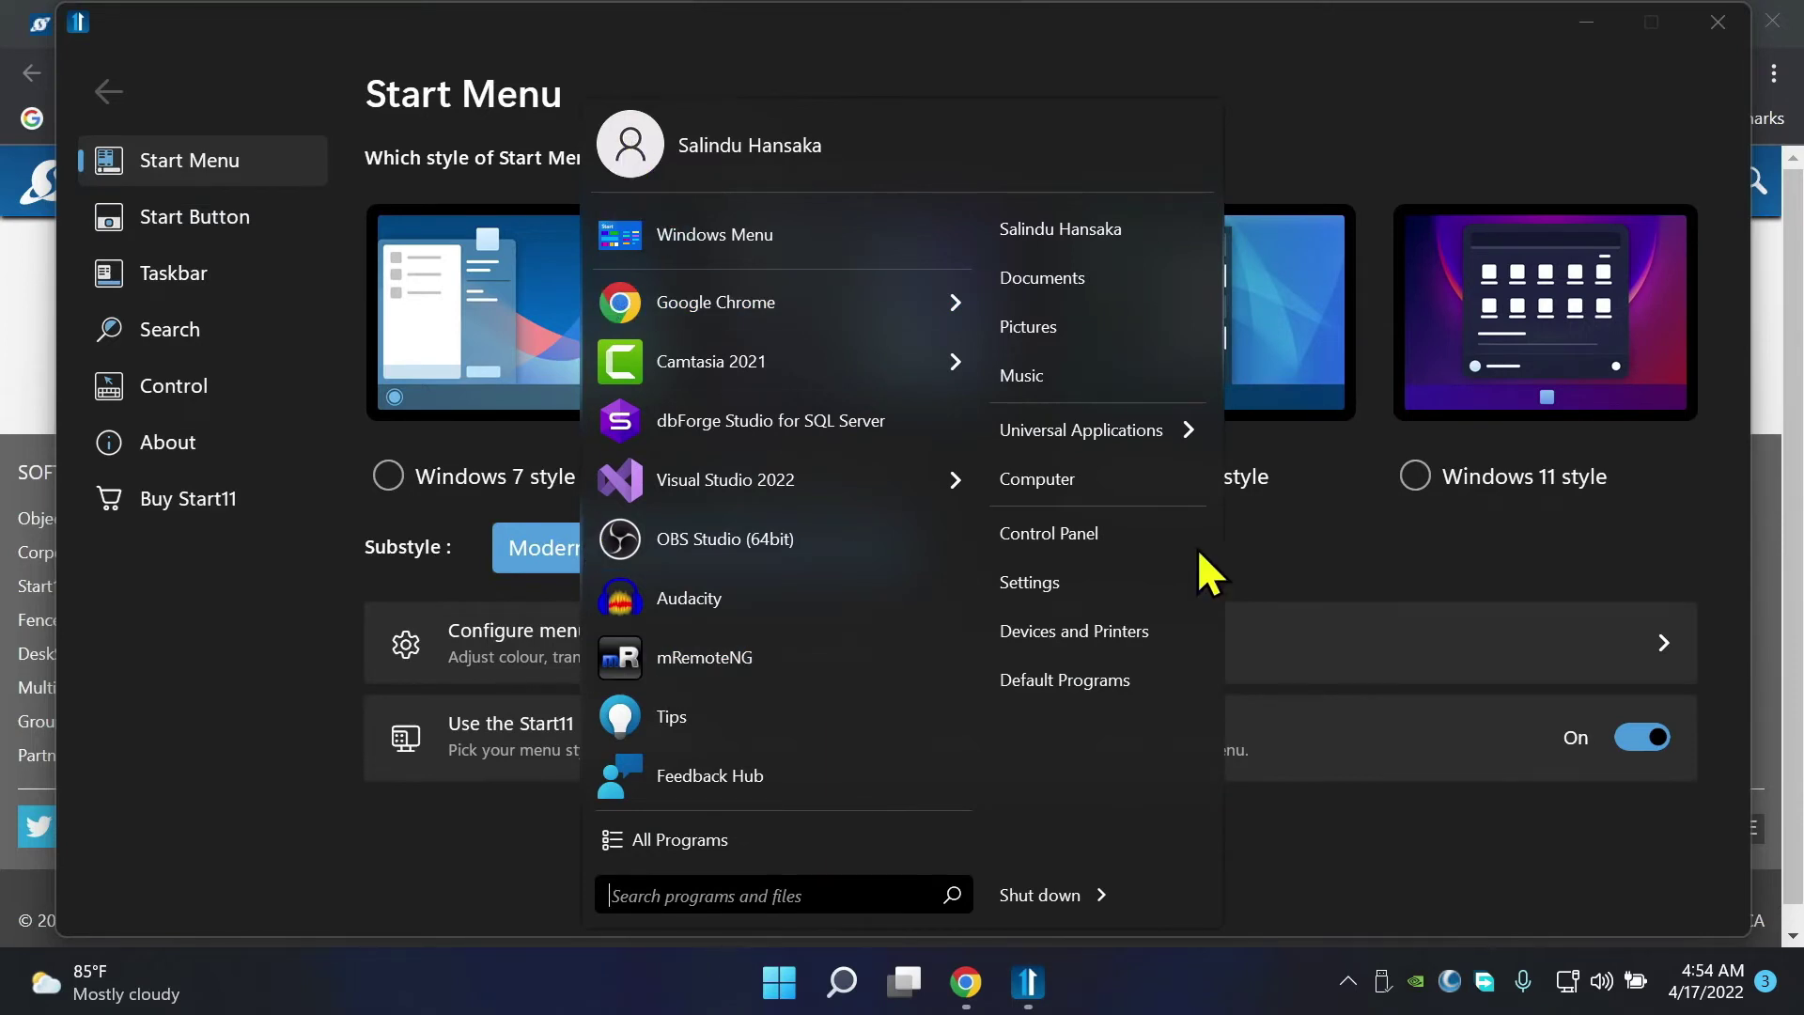
left_click(1360, 563)
- Switch to Windows 10 style, then Windows 11 style, previewing and closing each menu
left_click(1074, 476)
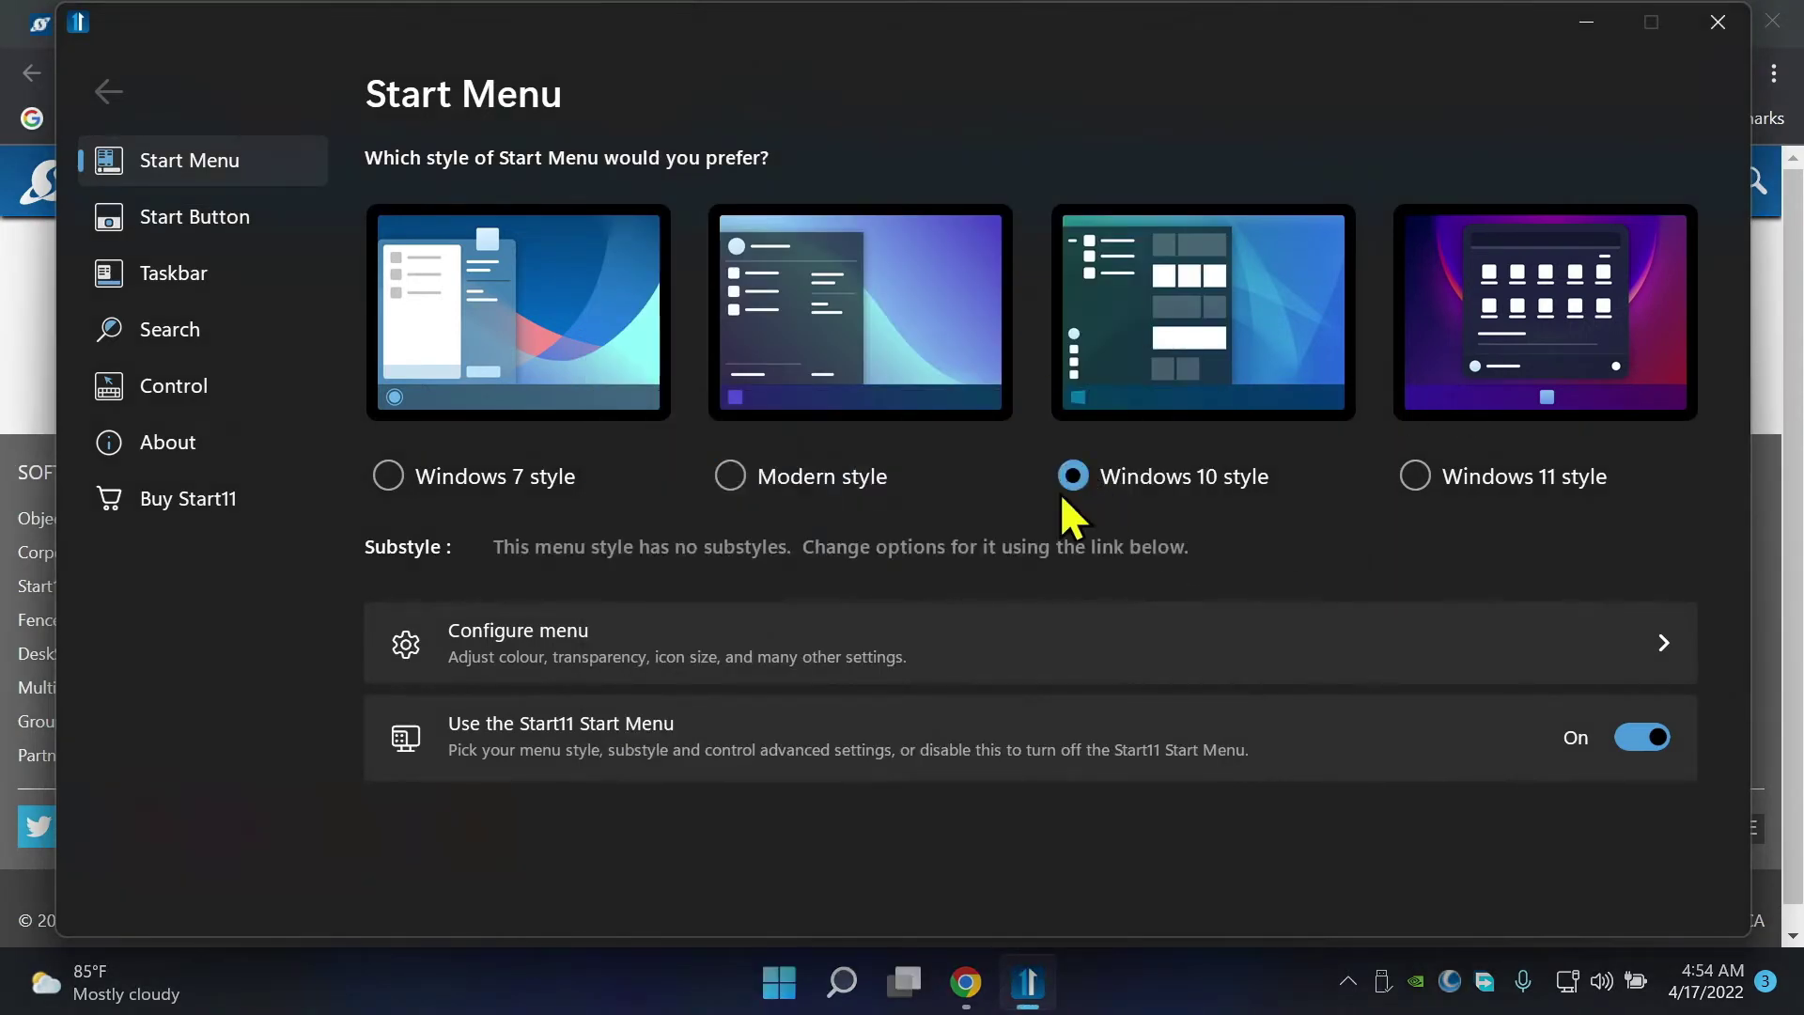
left_click(779, 981)
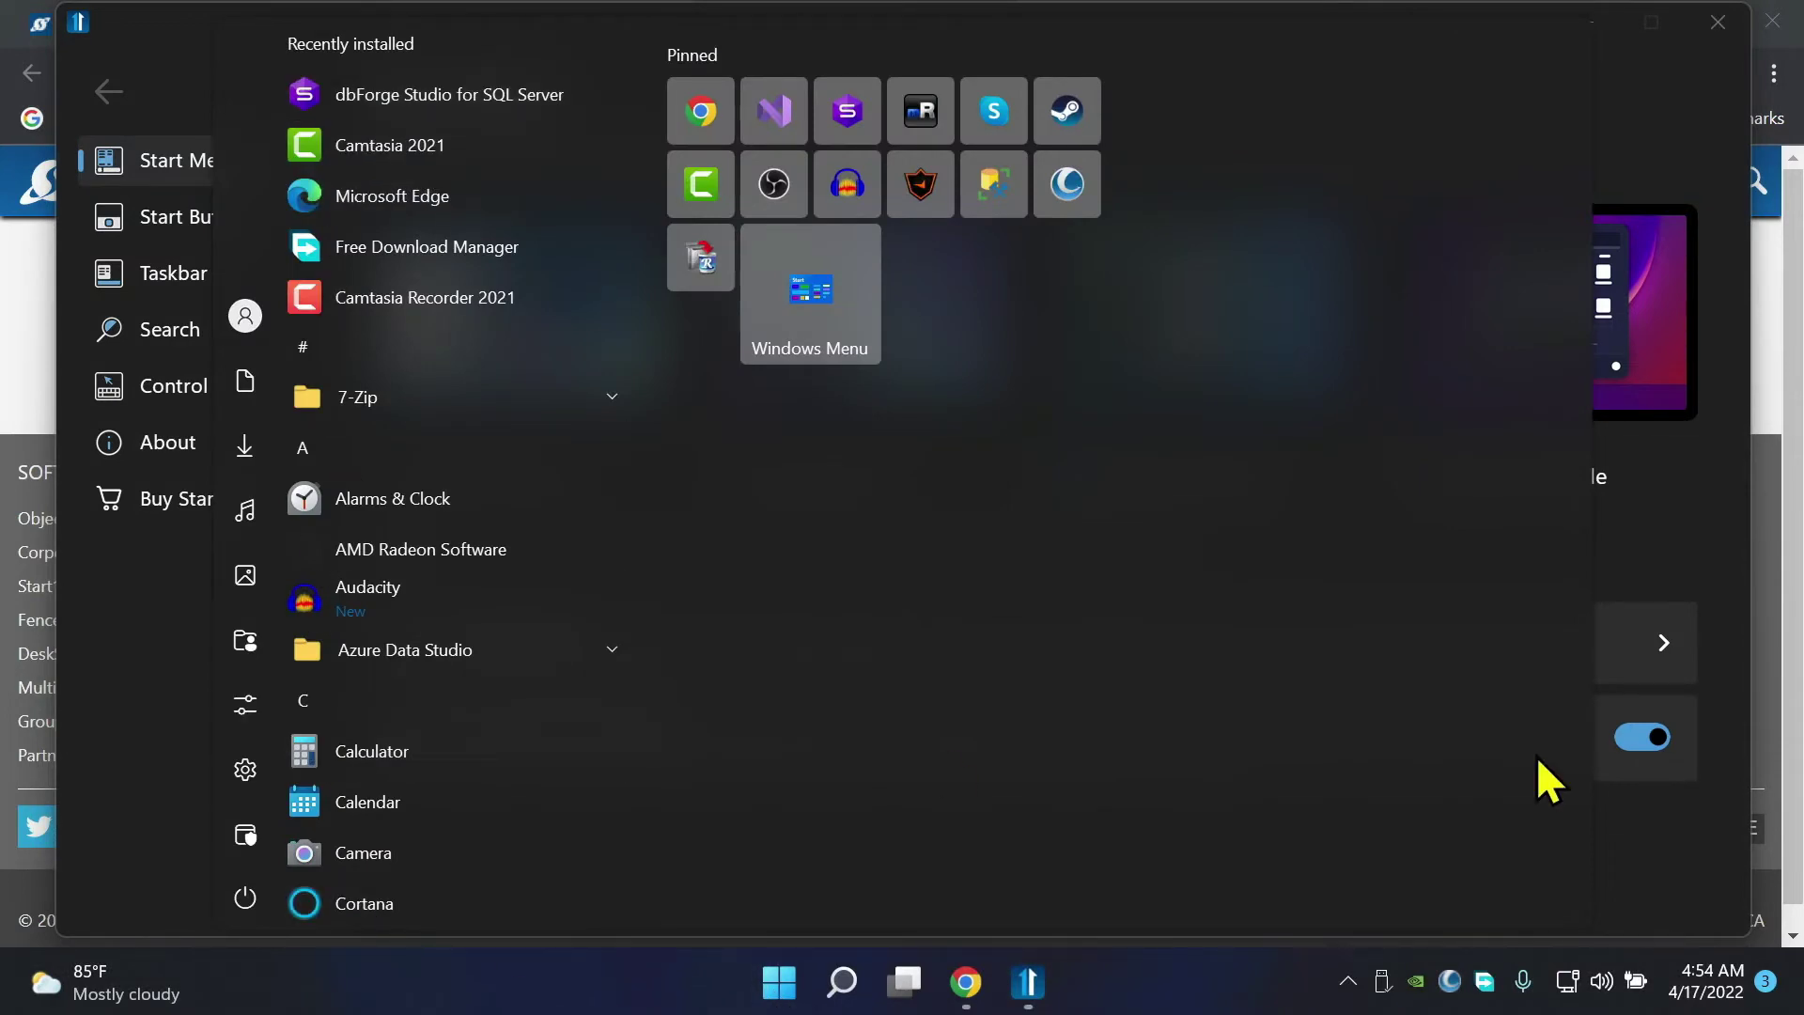
left_click(1726, 552)
left_click(1413, 476)
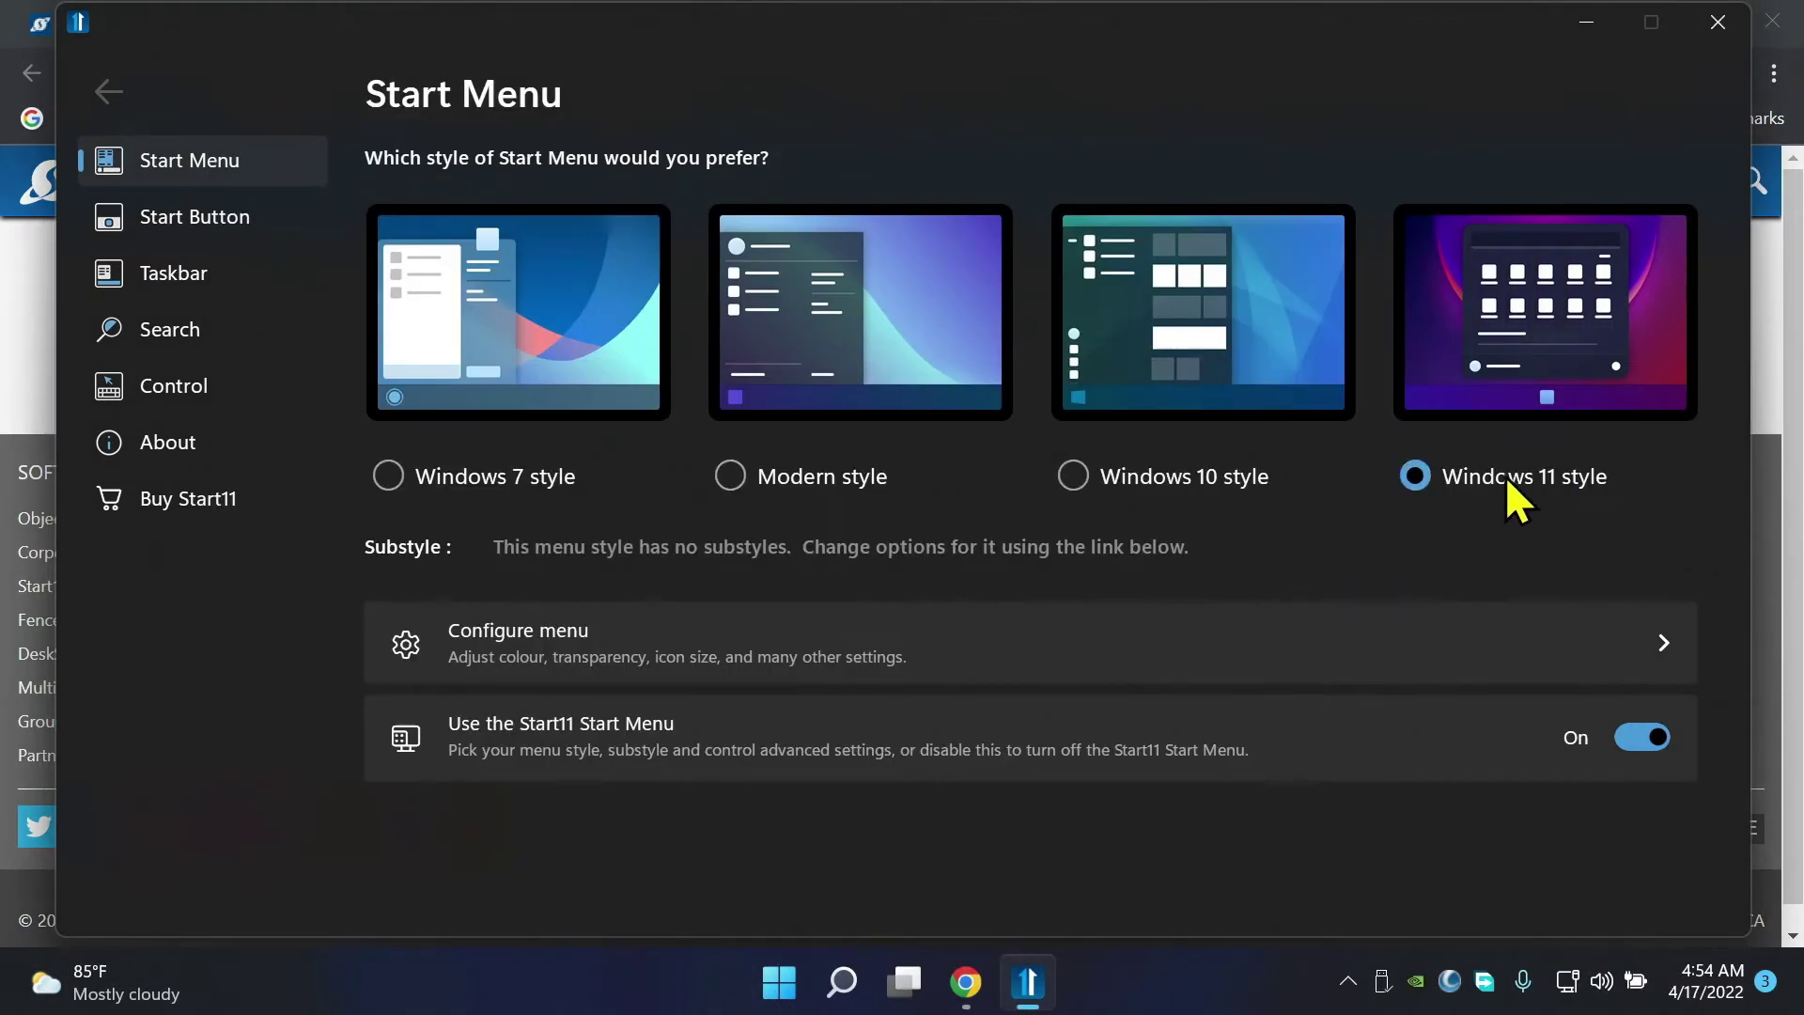
left_click(778, 982)
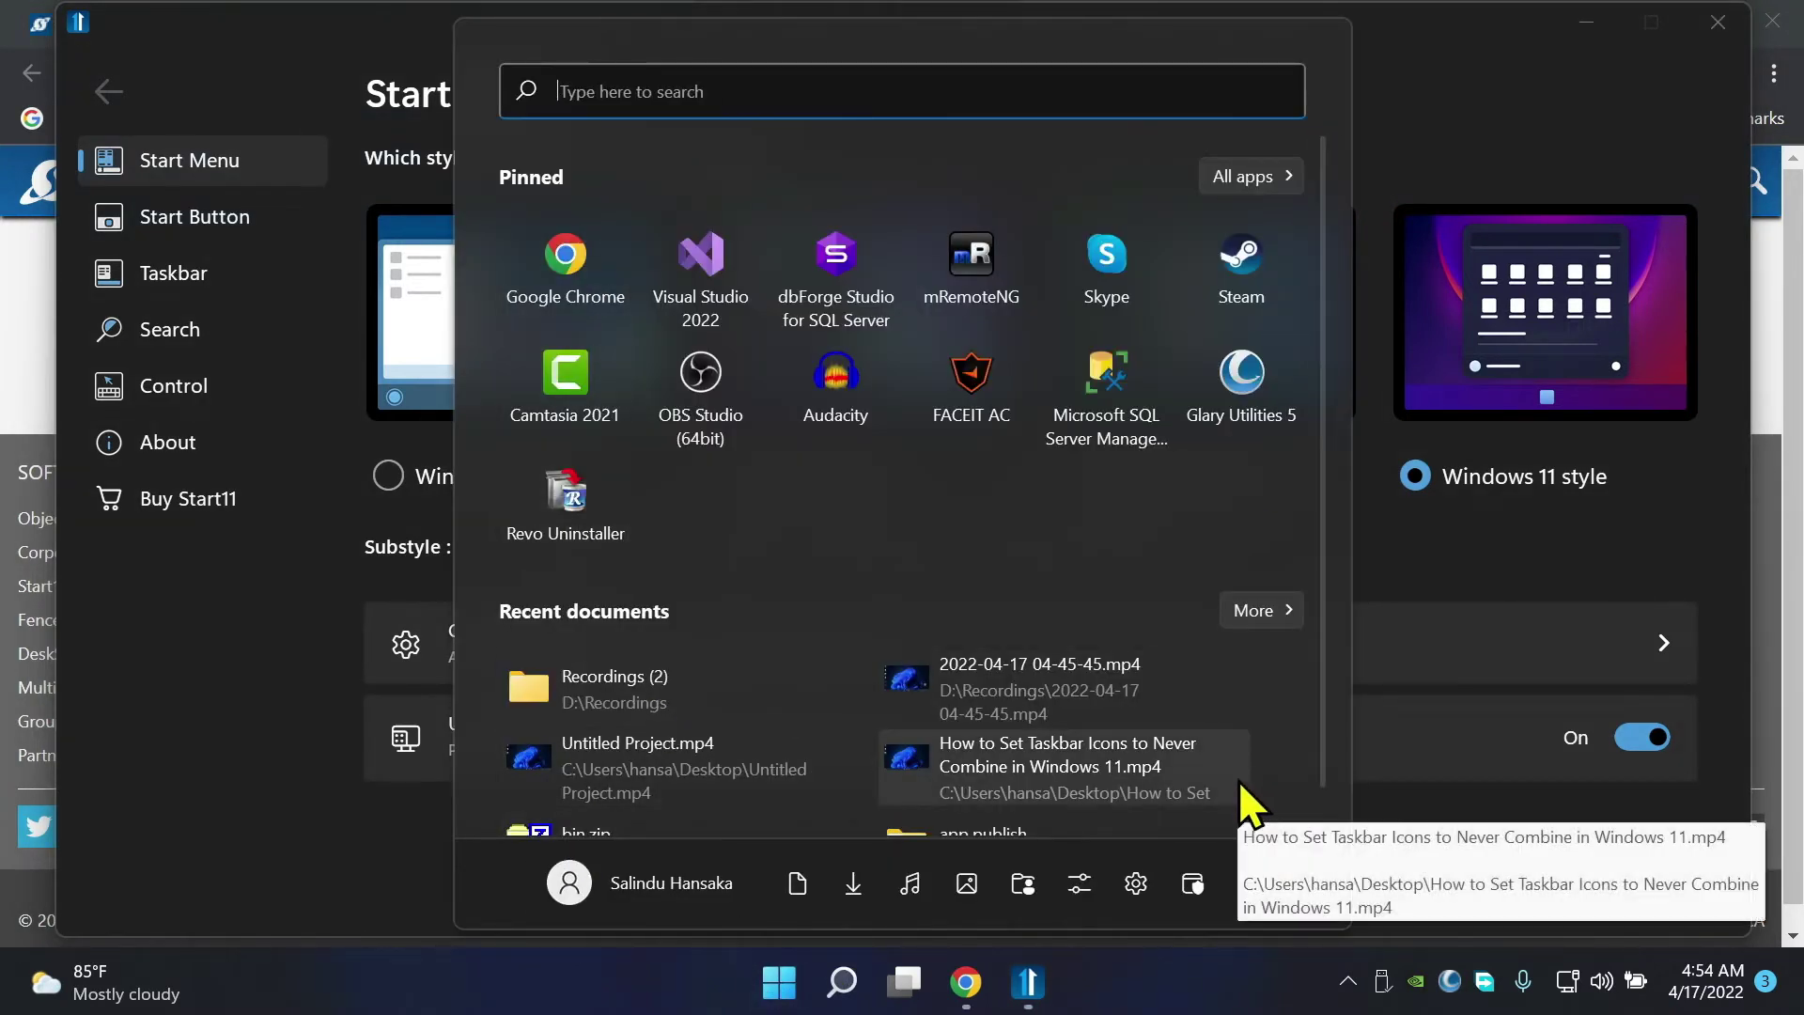
scroll(1284, 506, "down", 1)
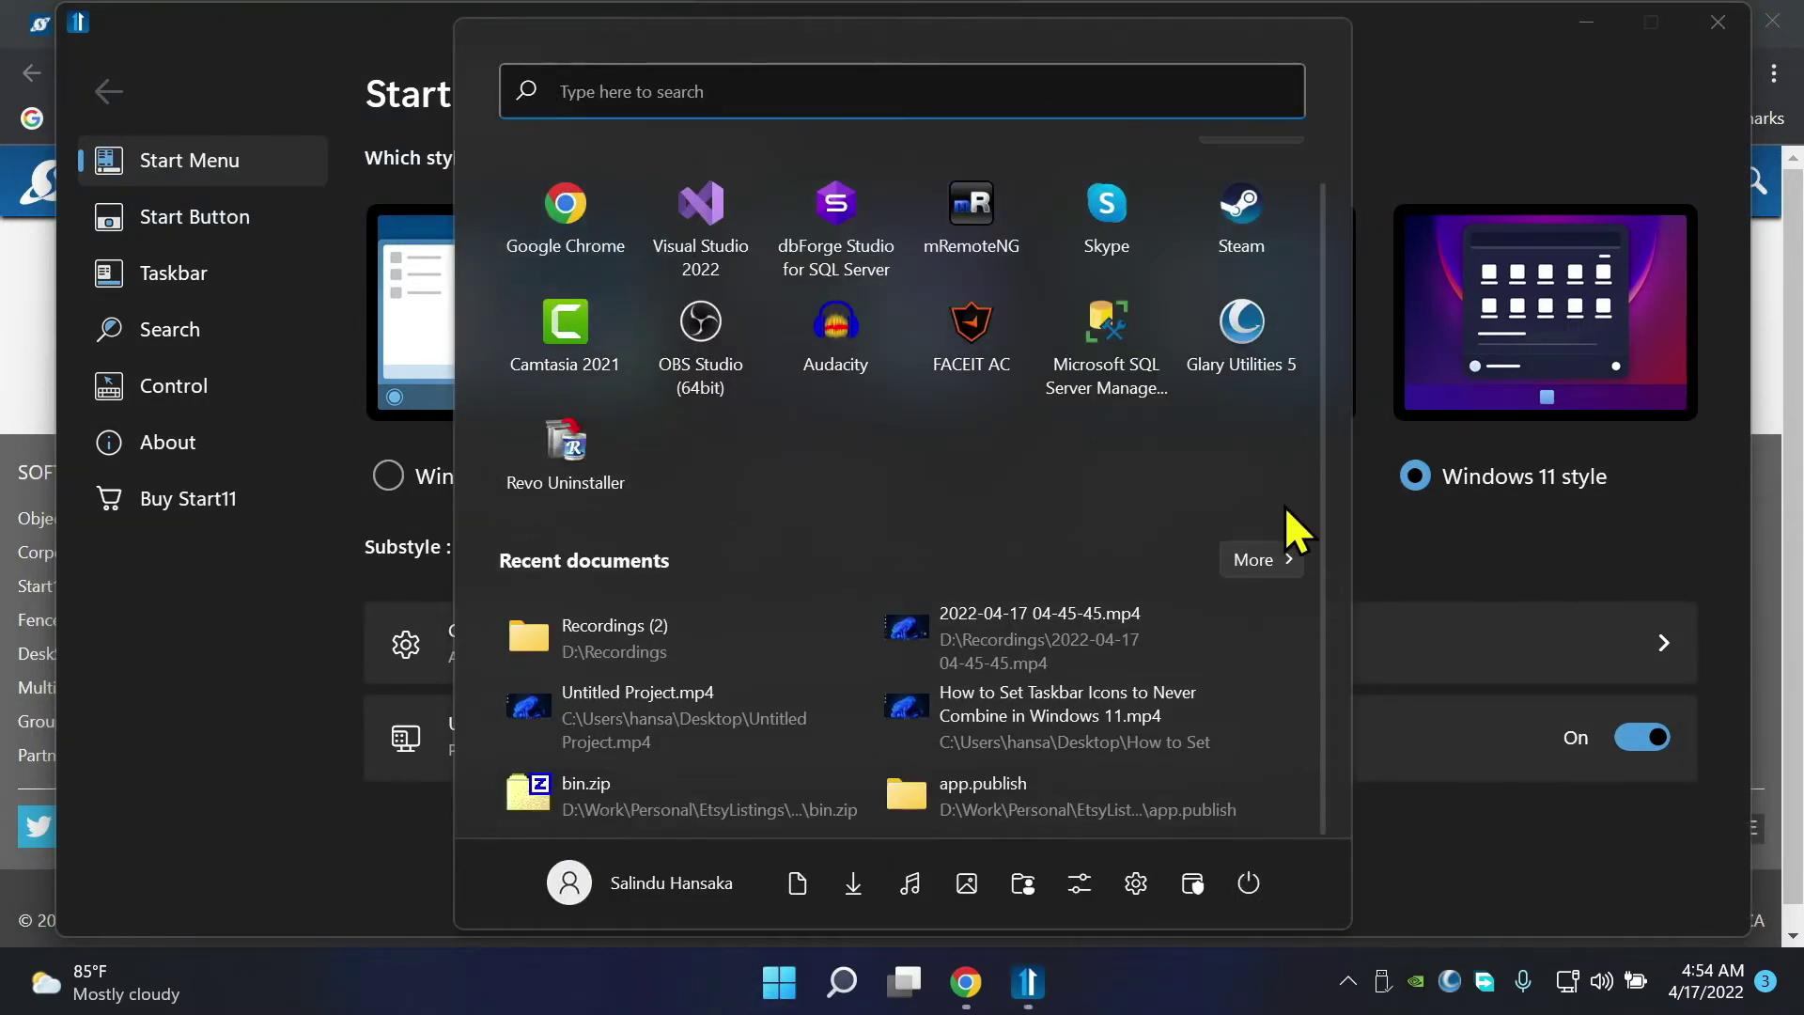
scroll(1284, 506, "up", 1)
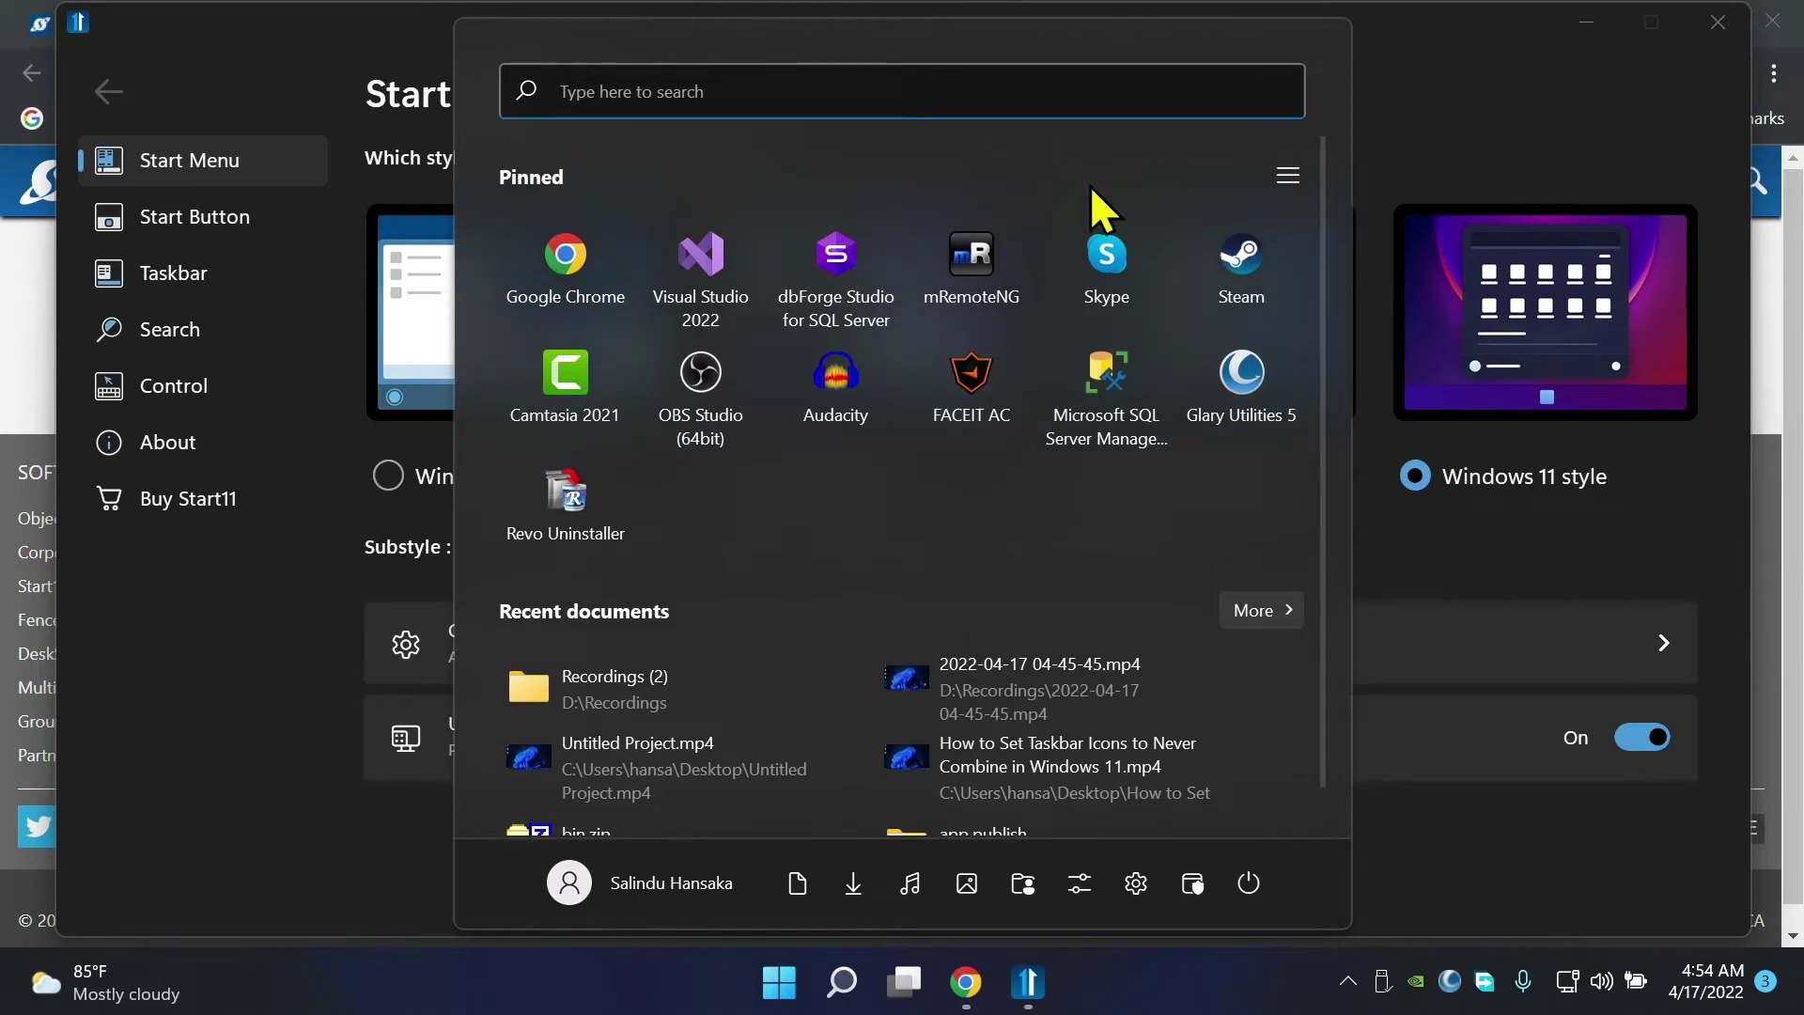
left_click(1482, 532)
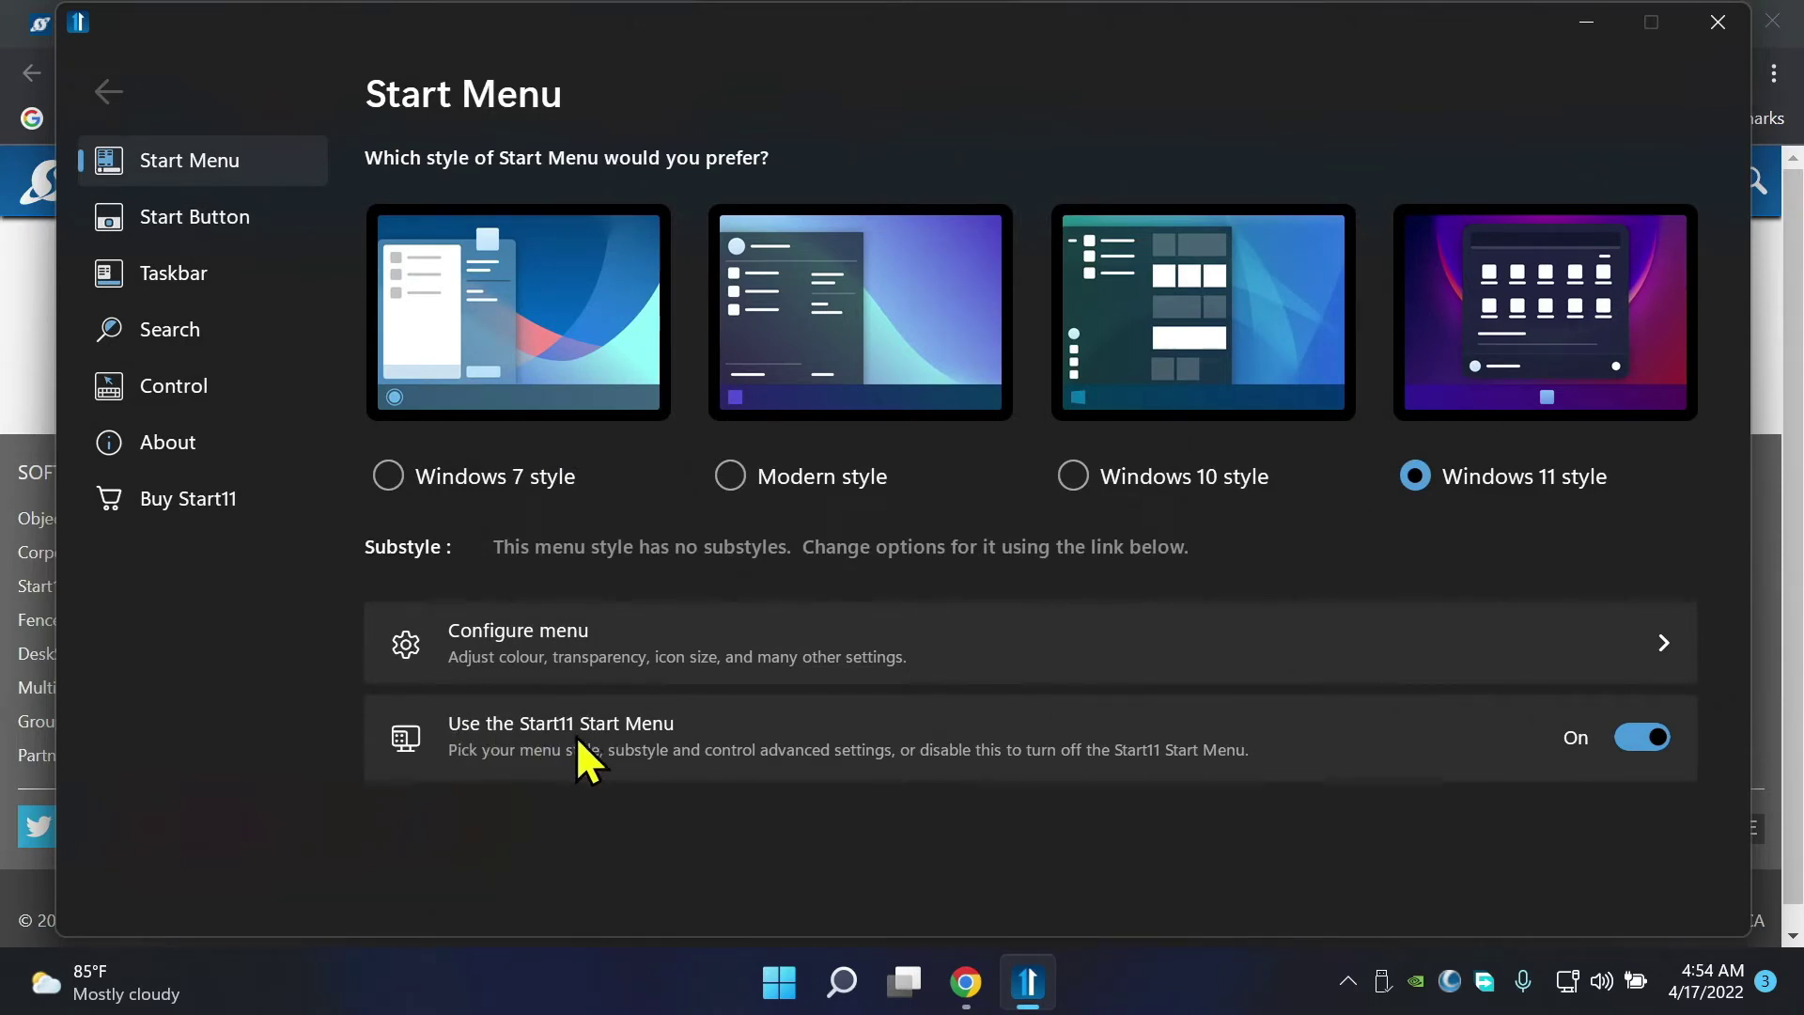
- Turn off the Start11 Start Menu, preview the Windows menu, and dismiss the Glary Utilities notification
left_click(1642, 737)
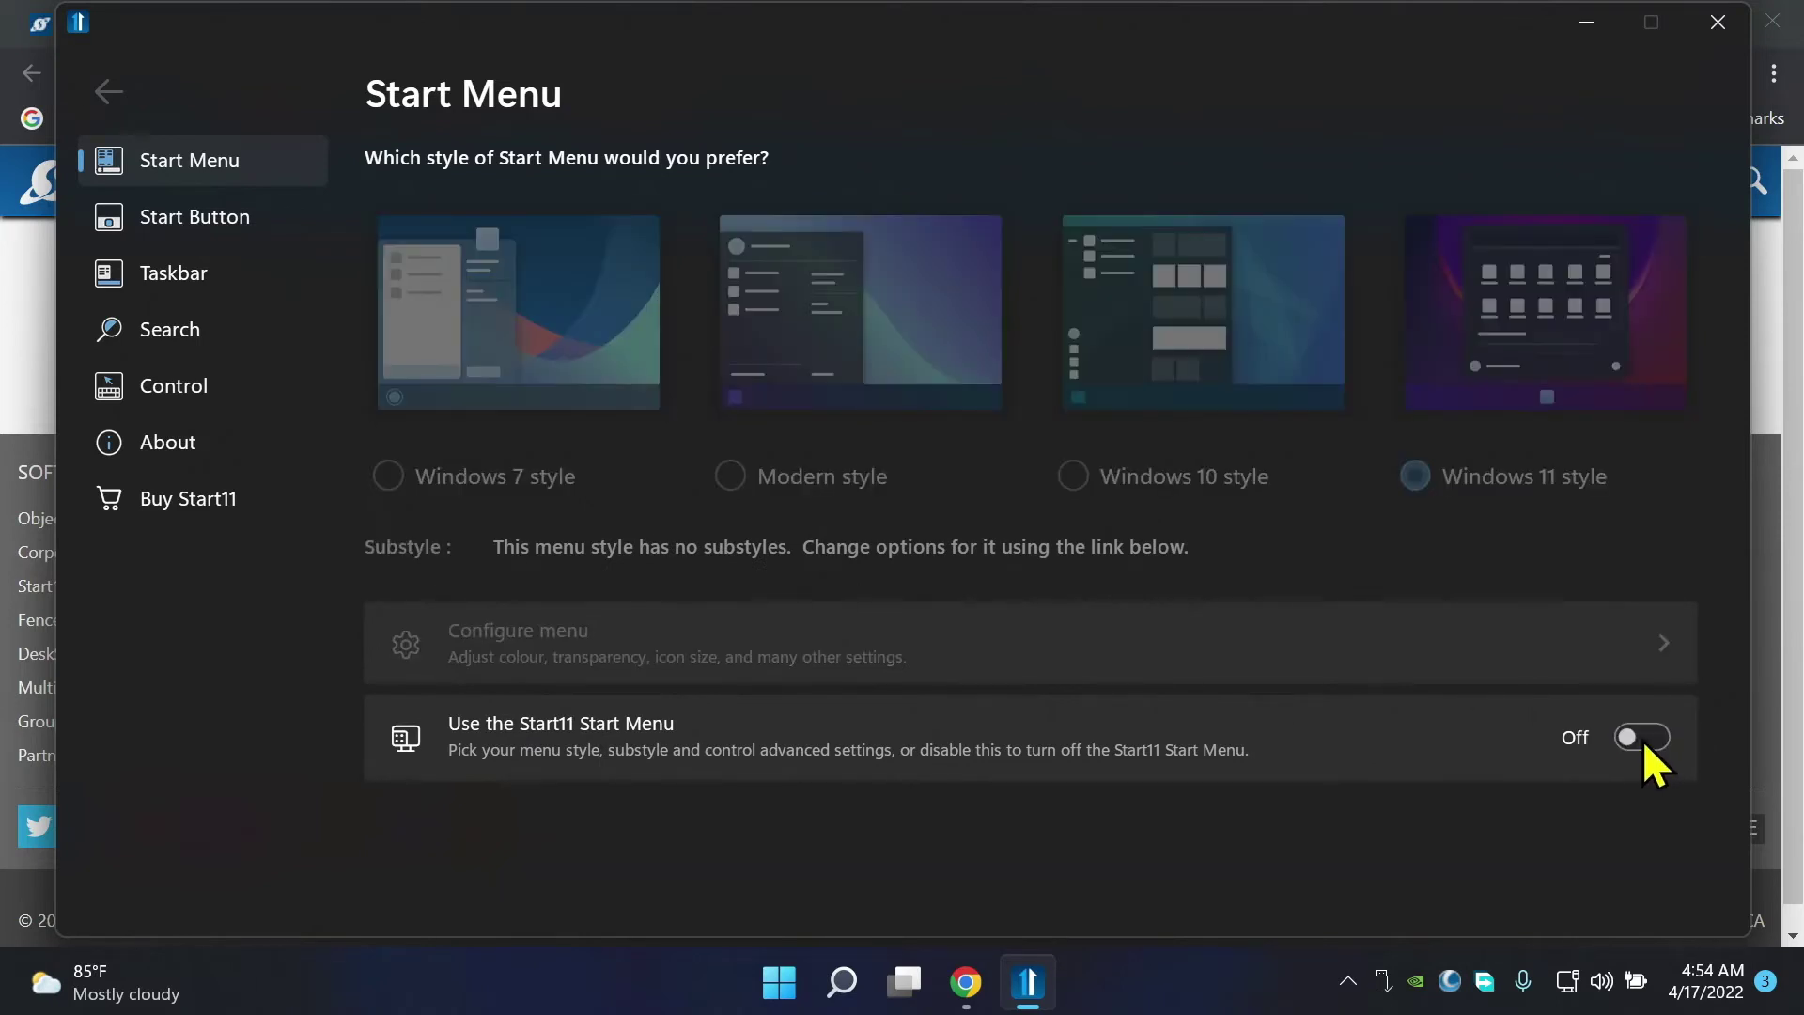
left_click(786, 972)
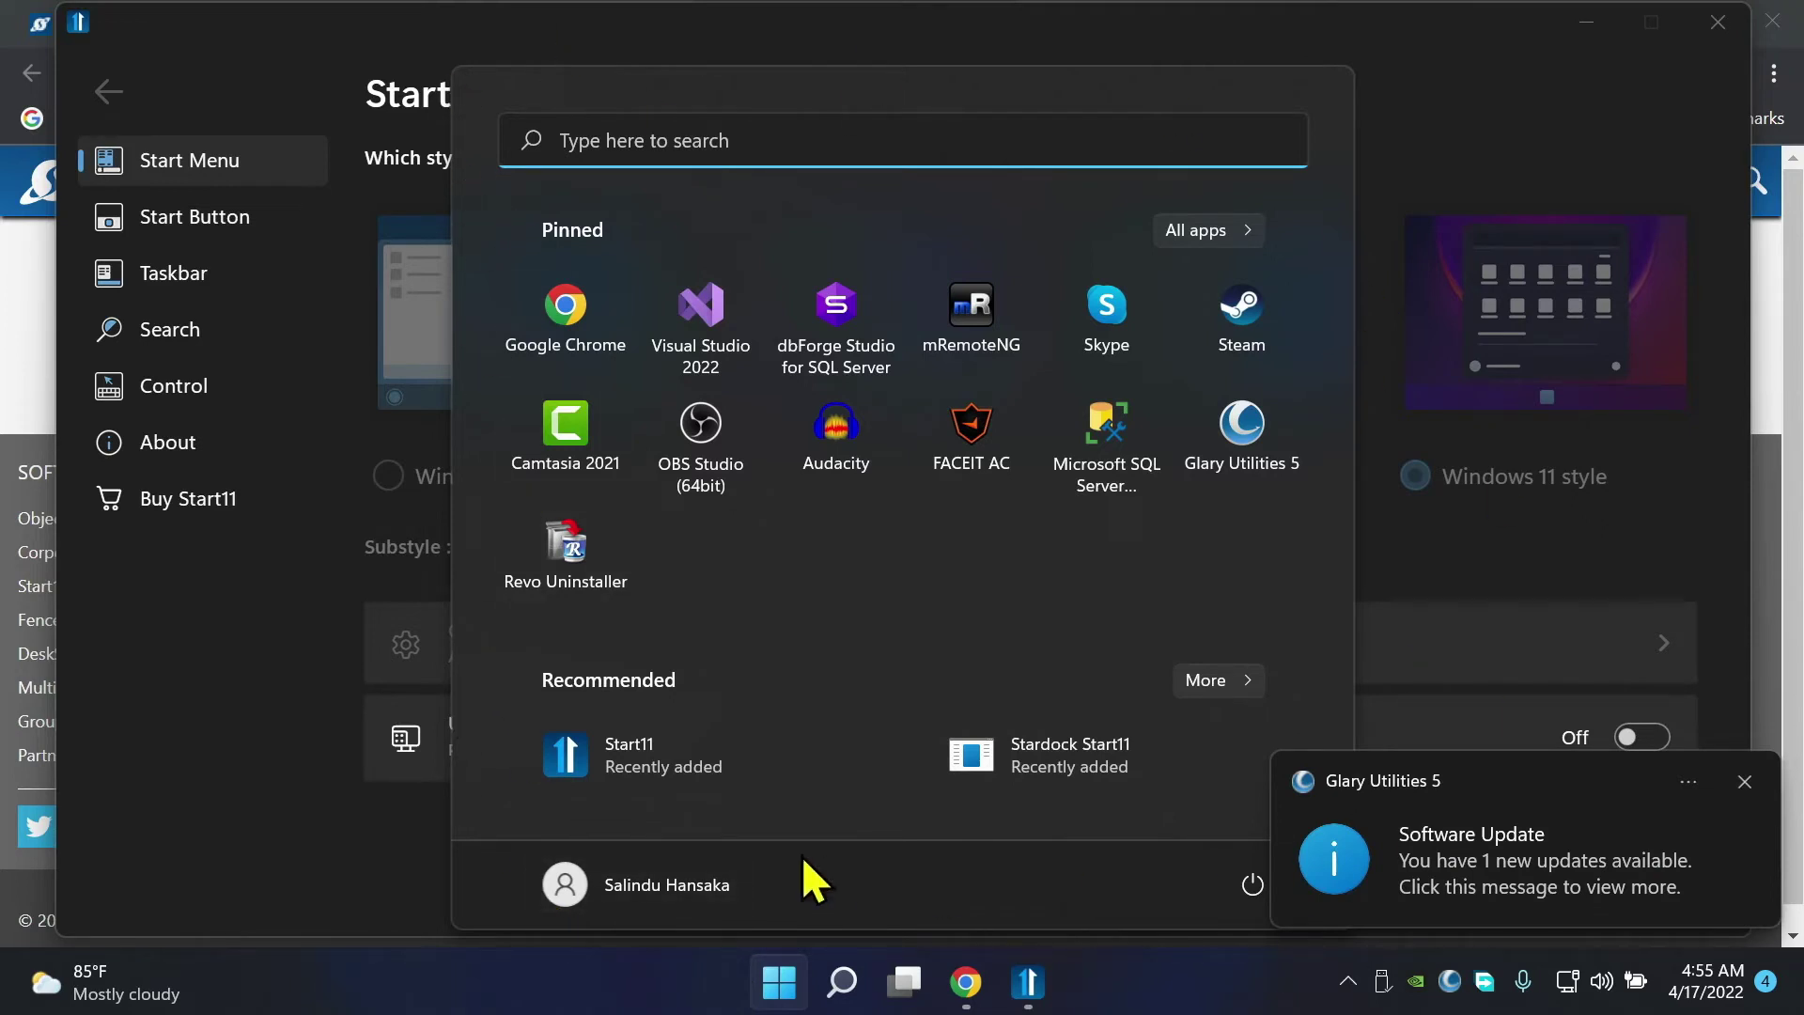
left_click(252, 611)
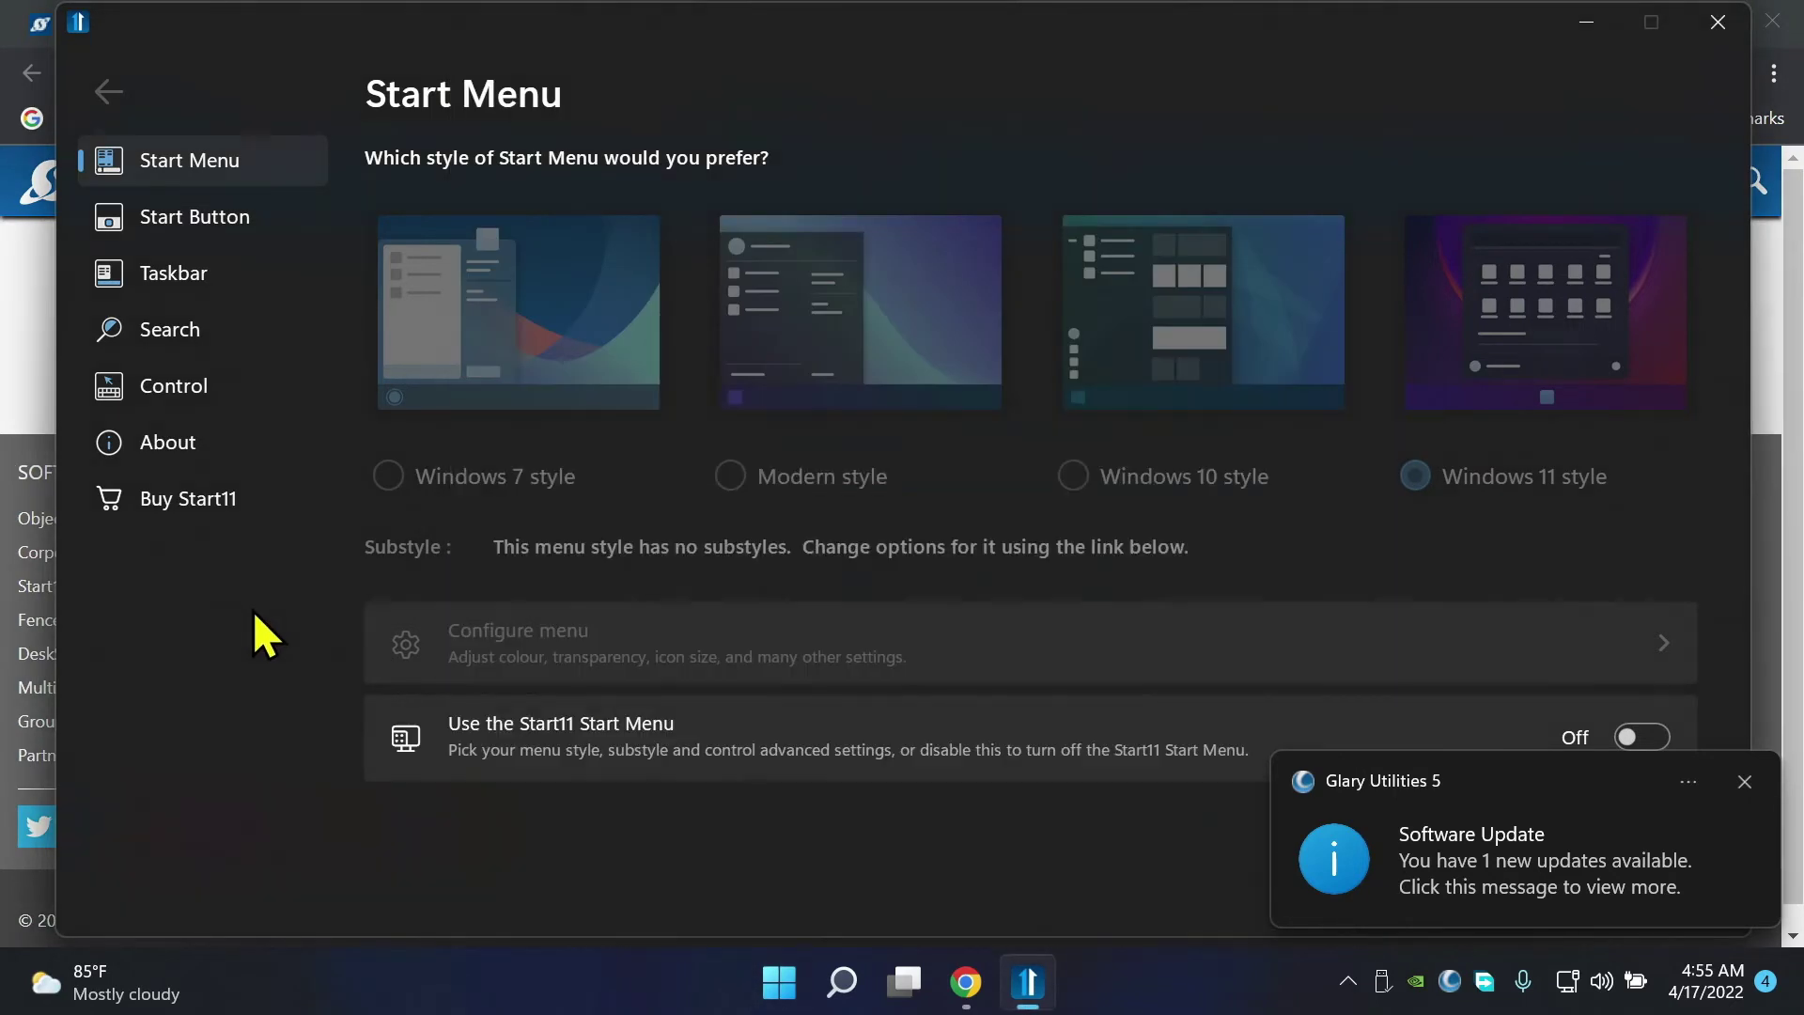
left_click(1747, 783)
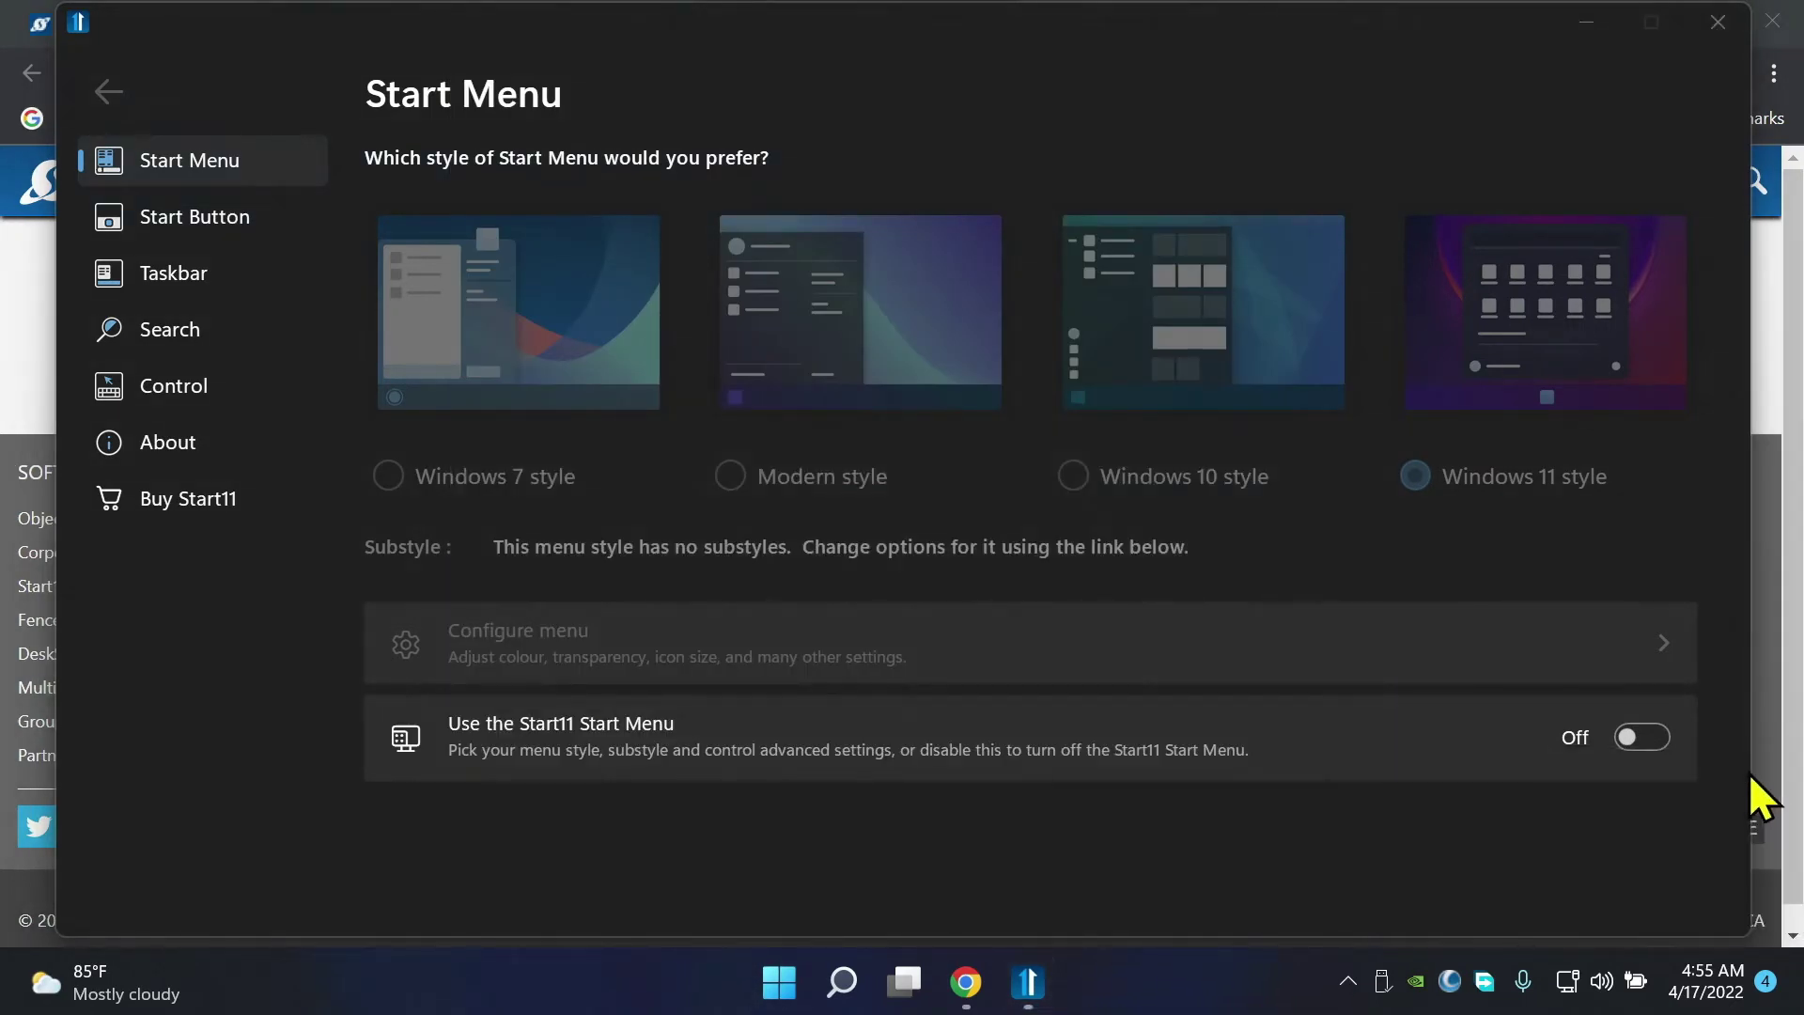
- On the Taskbar page, let Start11 enhance the taskbar and set buttons to never combine
left_click(169, 279)
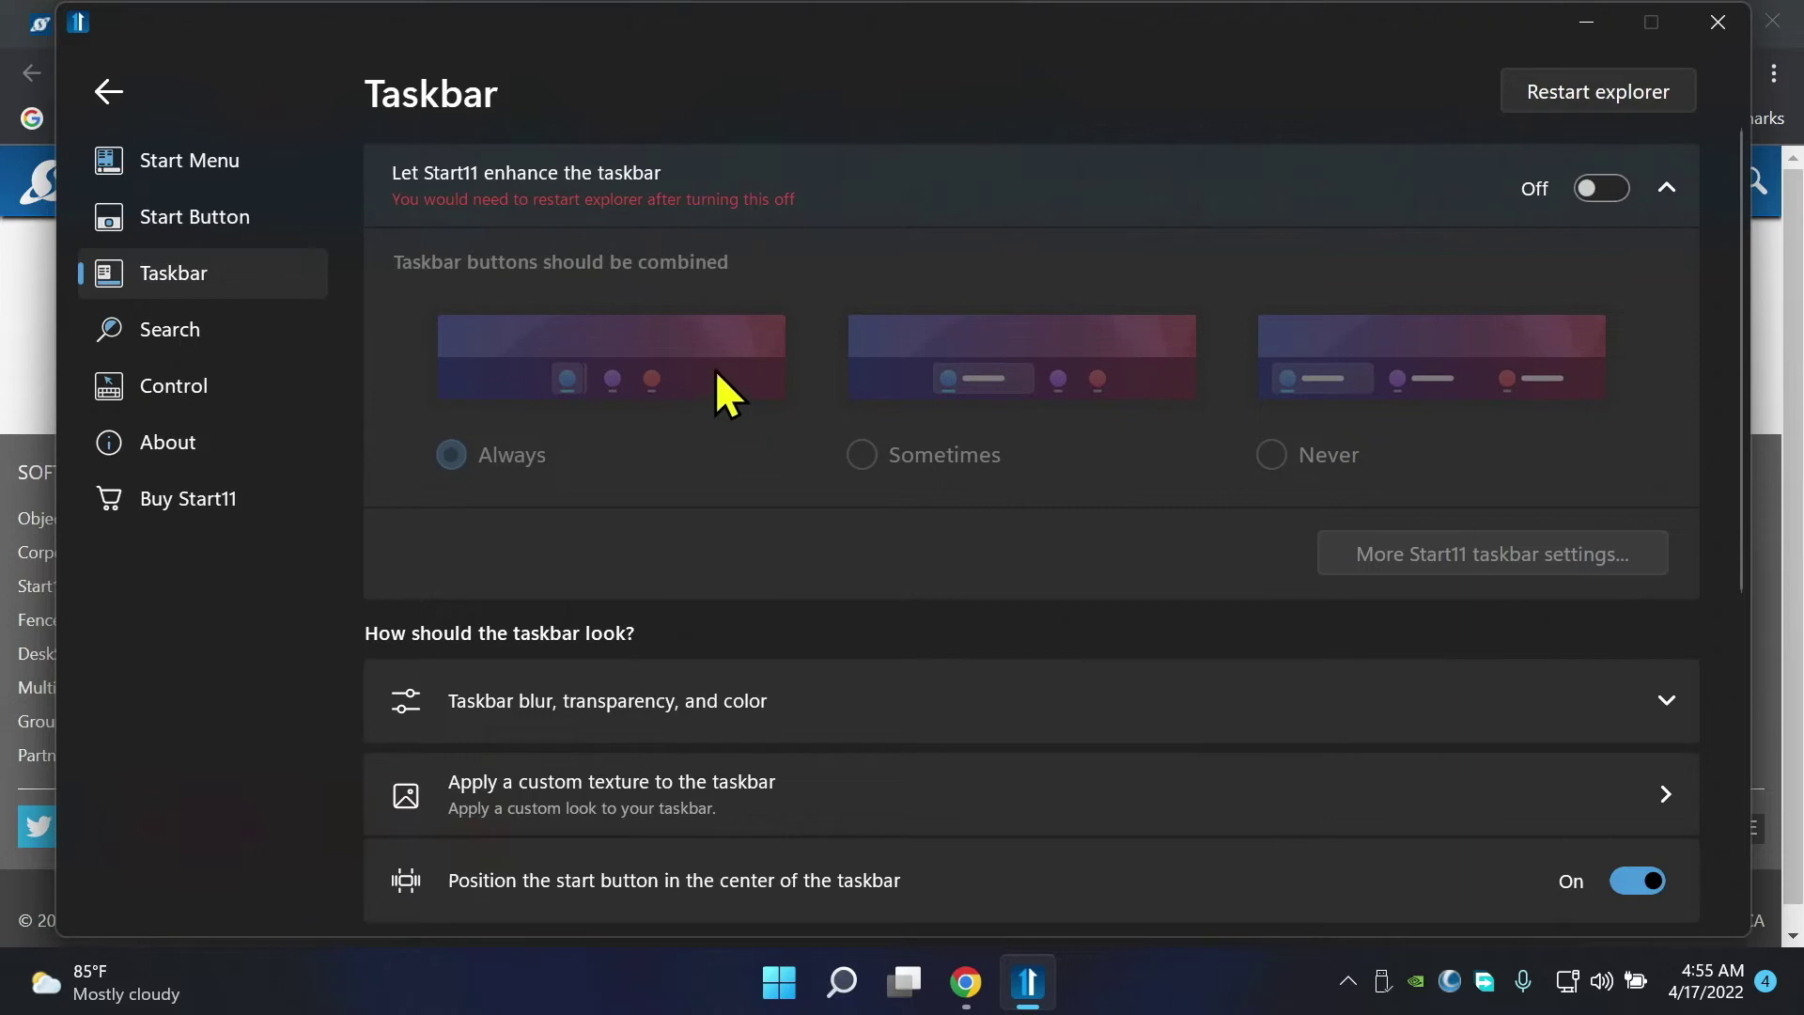
left_click(1619, 191)
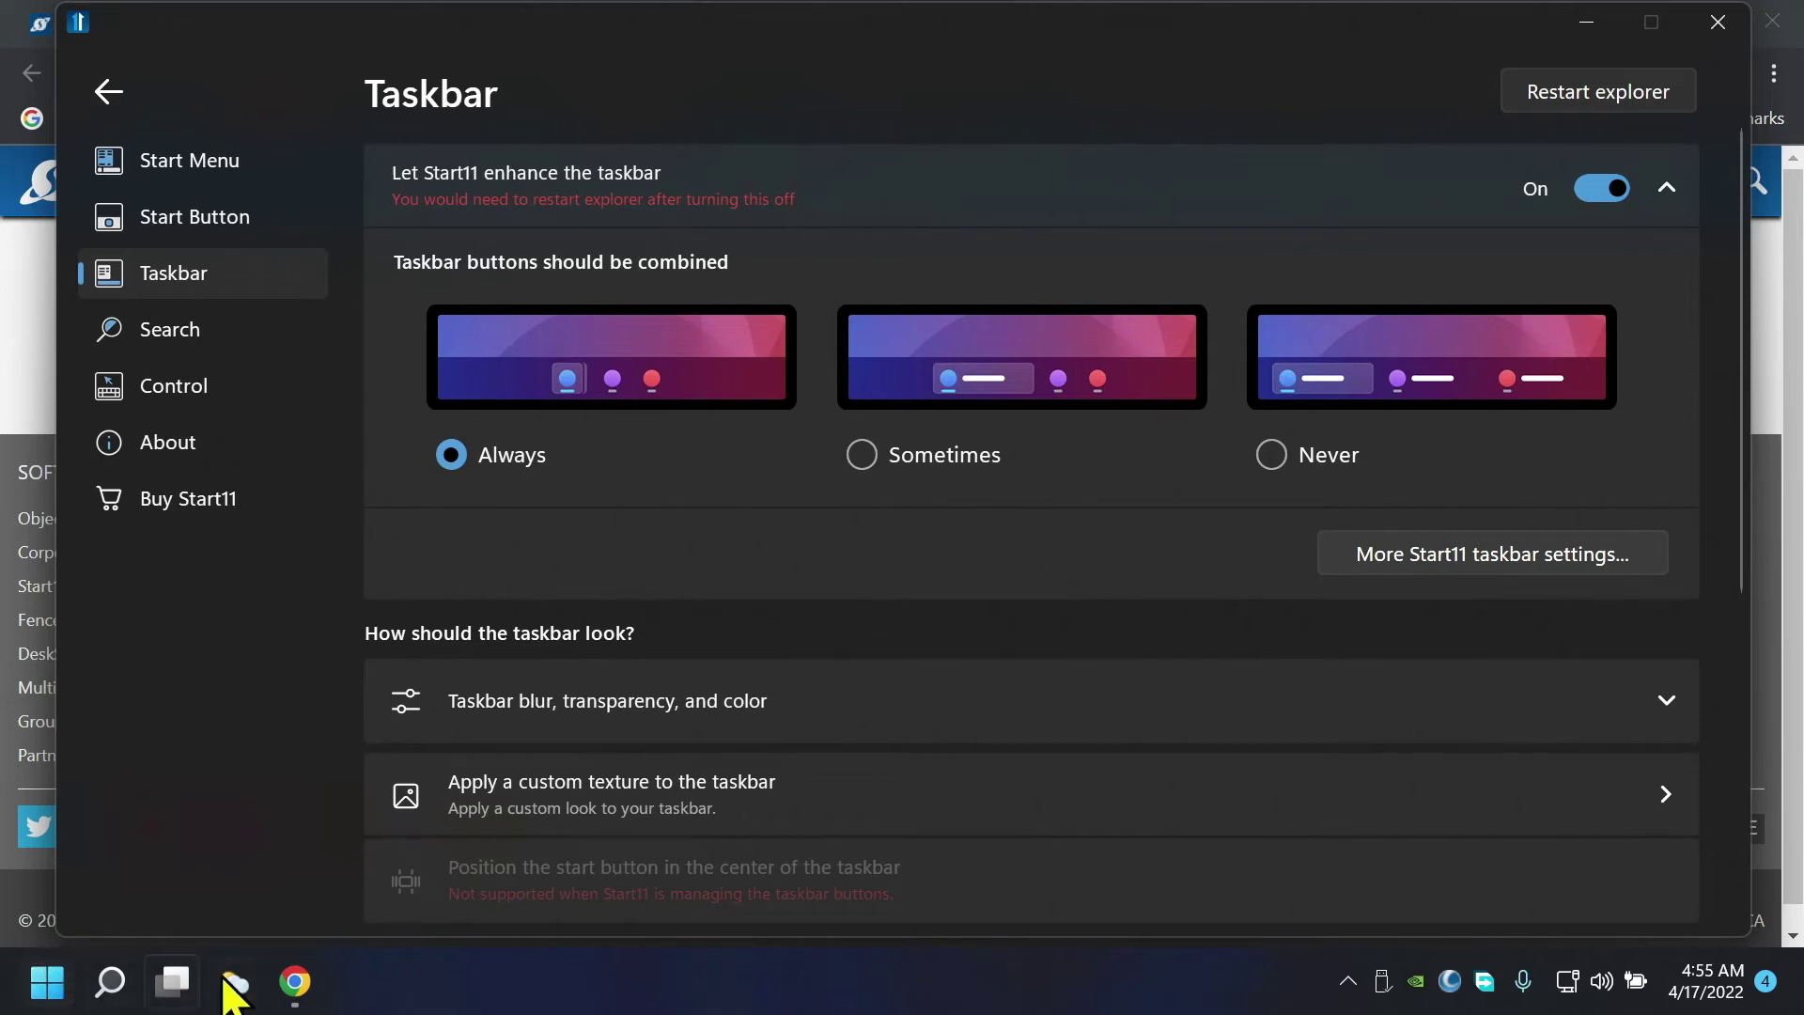
left_click(46, 982)
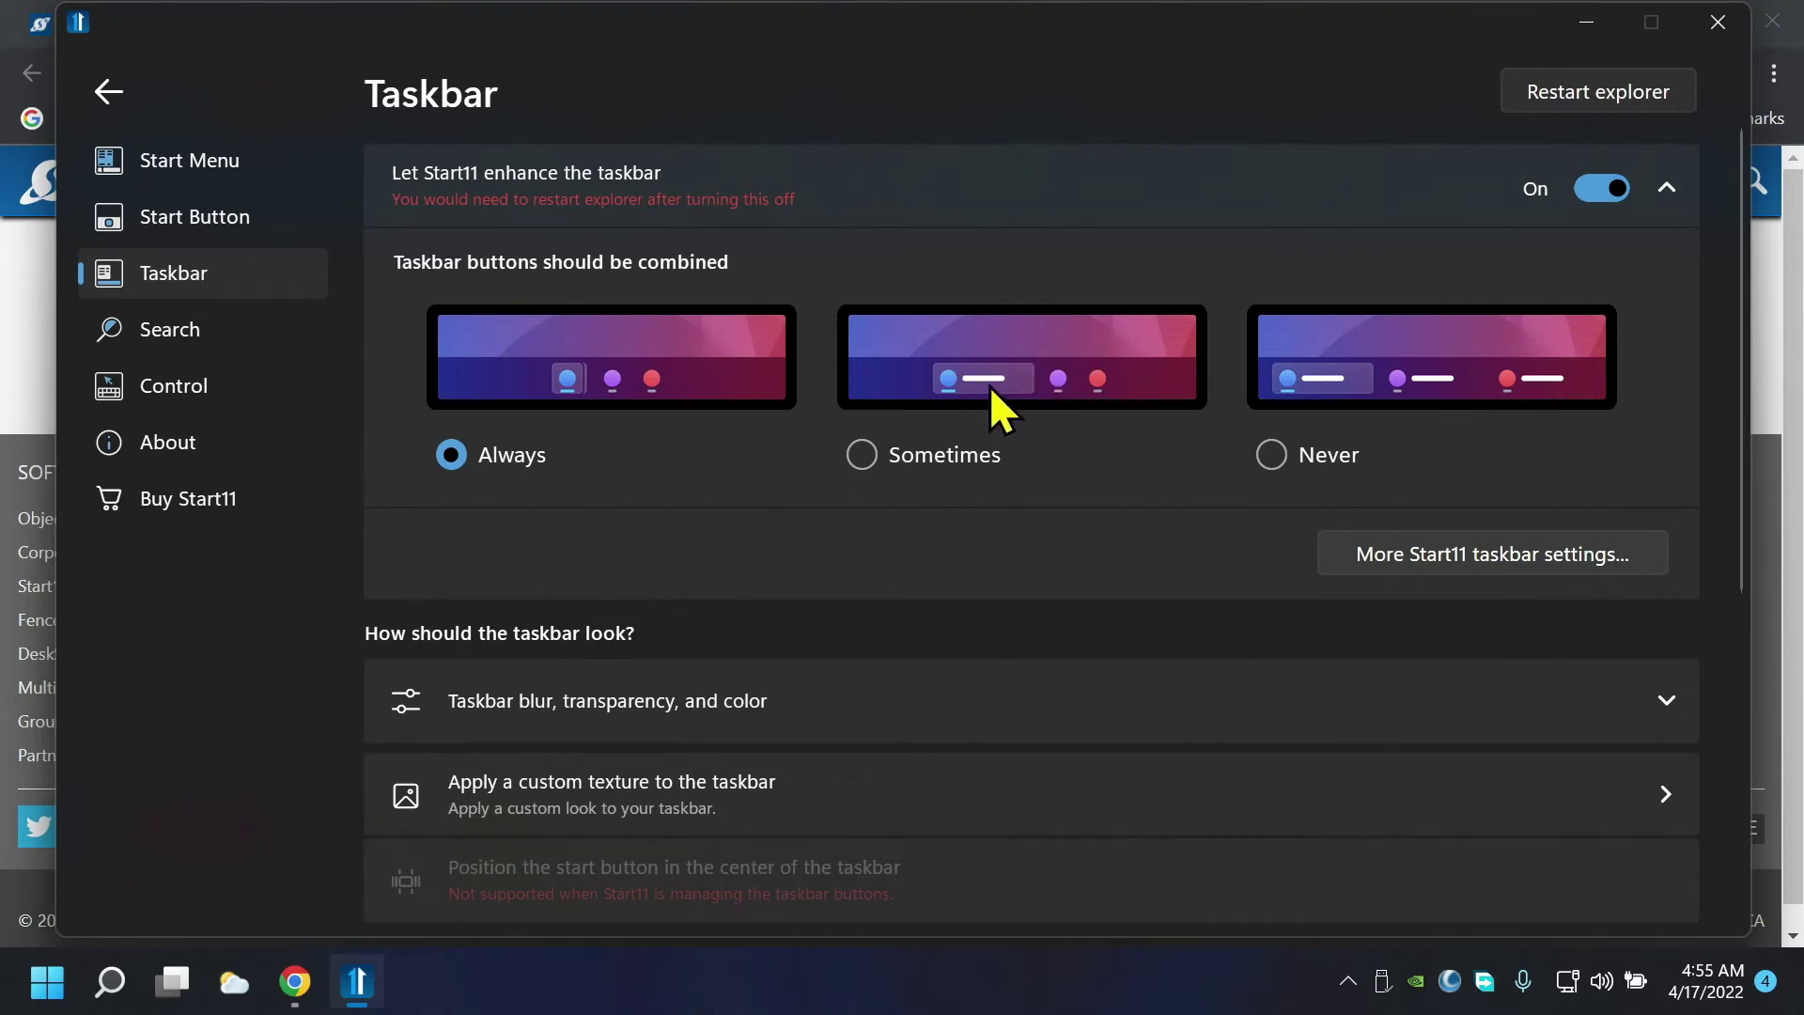
left_click(891, 453)
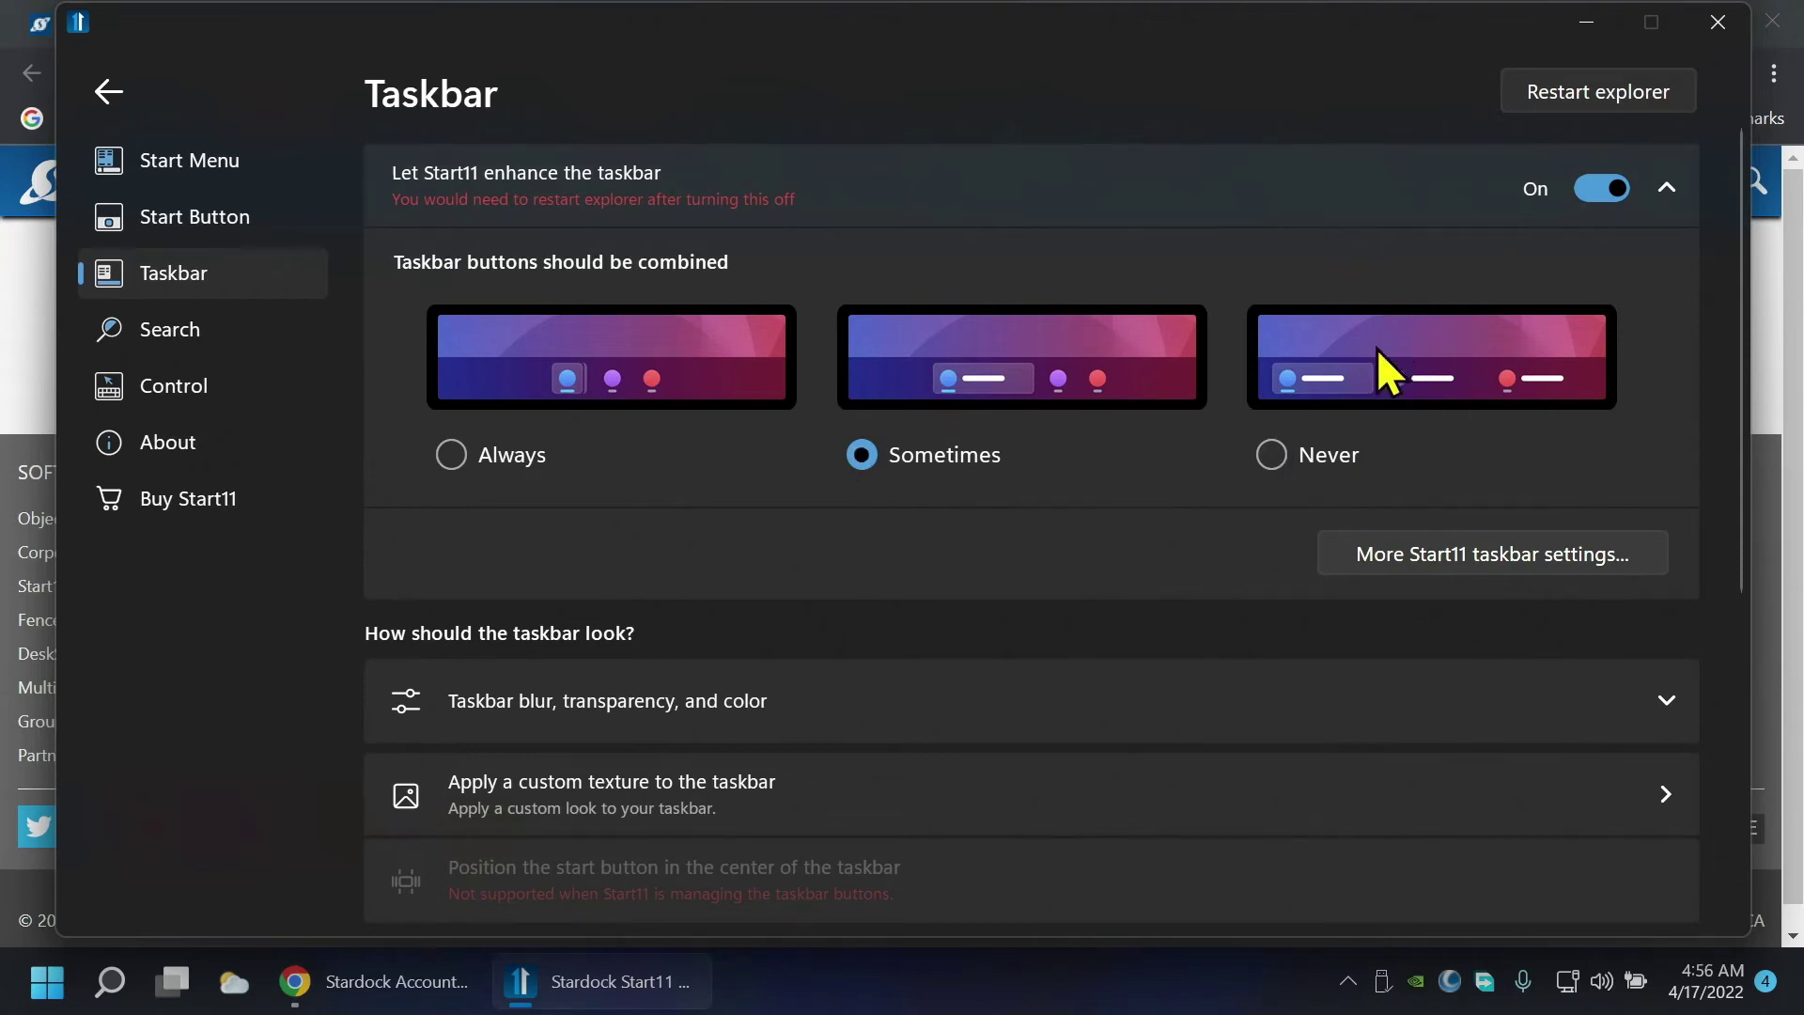
left_click(1325, 452)
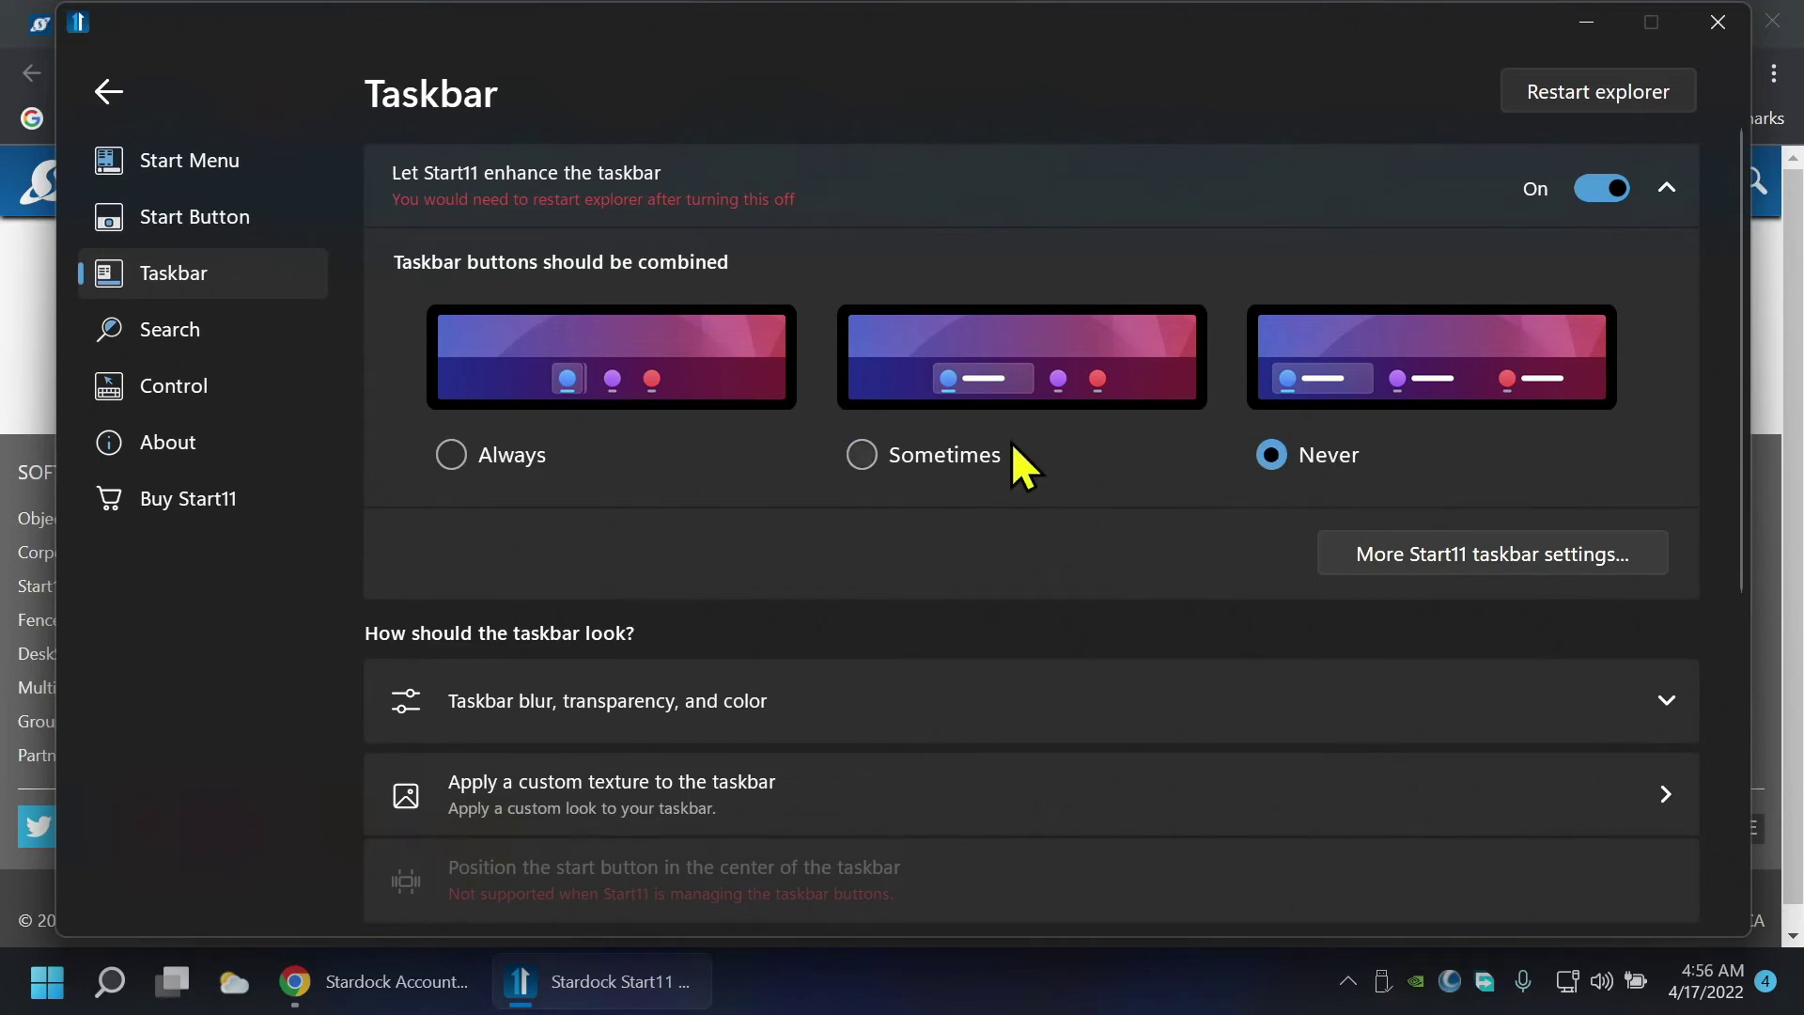
- Minimize Start11 and load the Google homepage in Chrome
left_click(1594, 25)
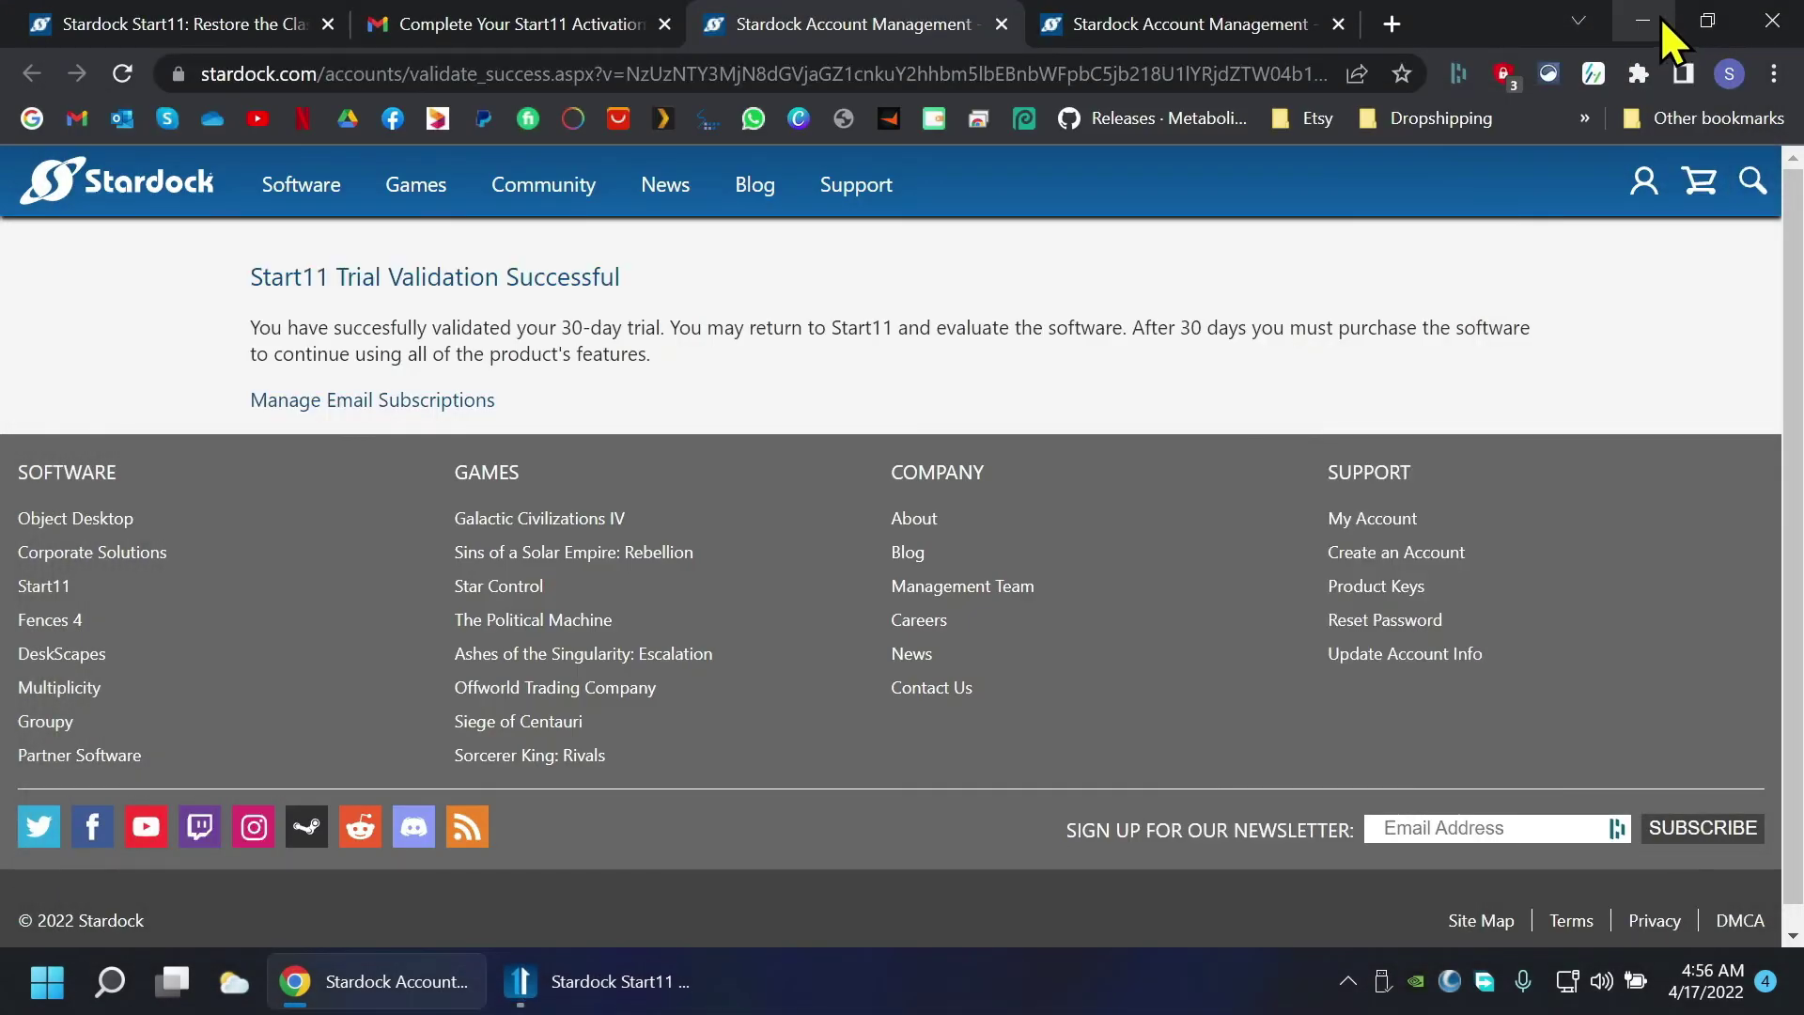
left_click(1670, 39)
left_click(378, 981)
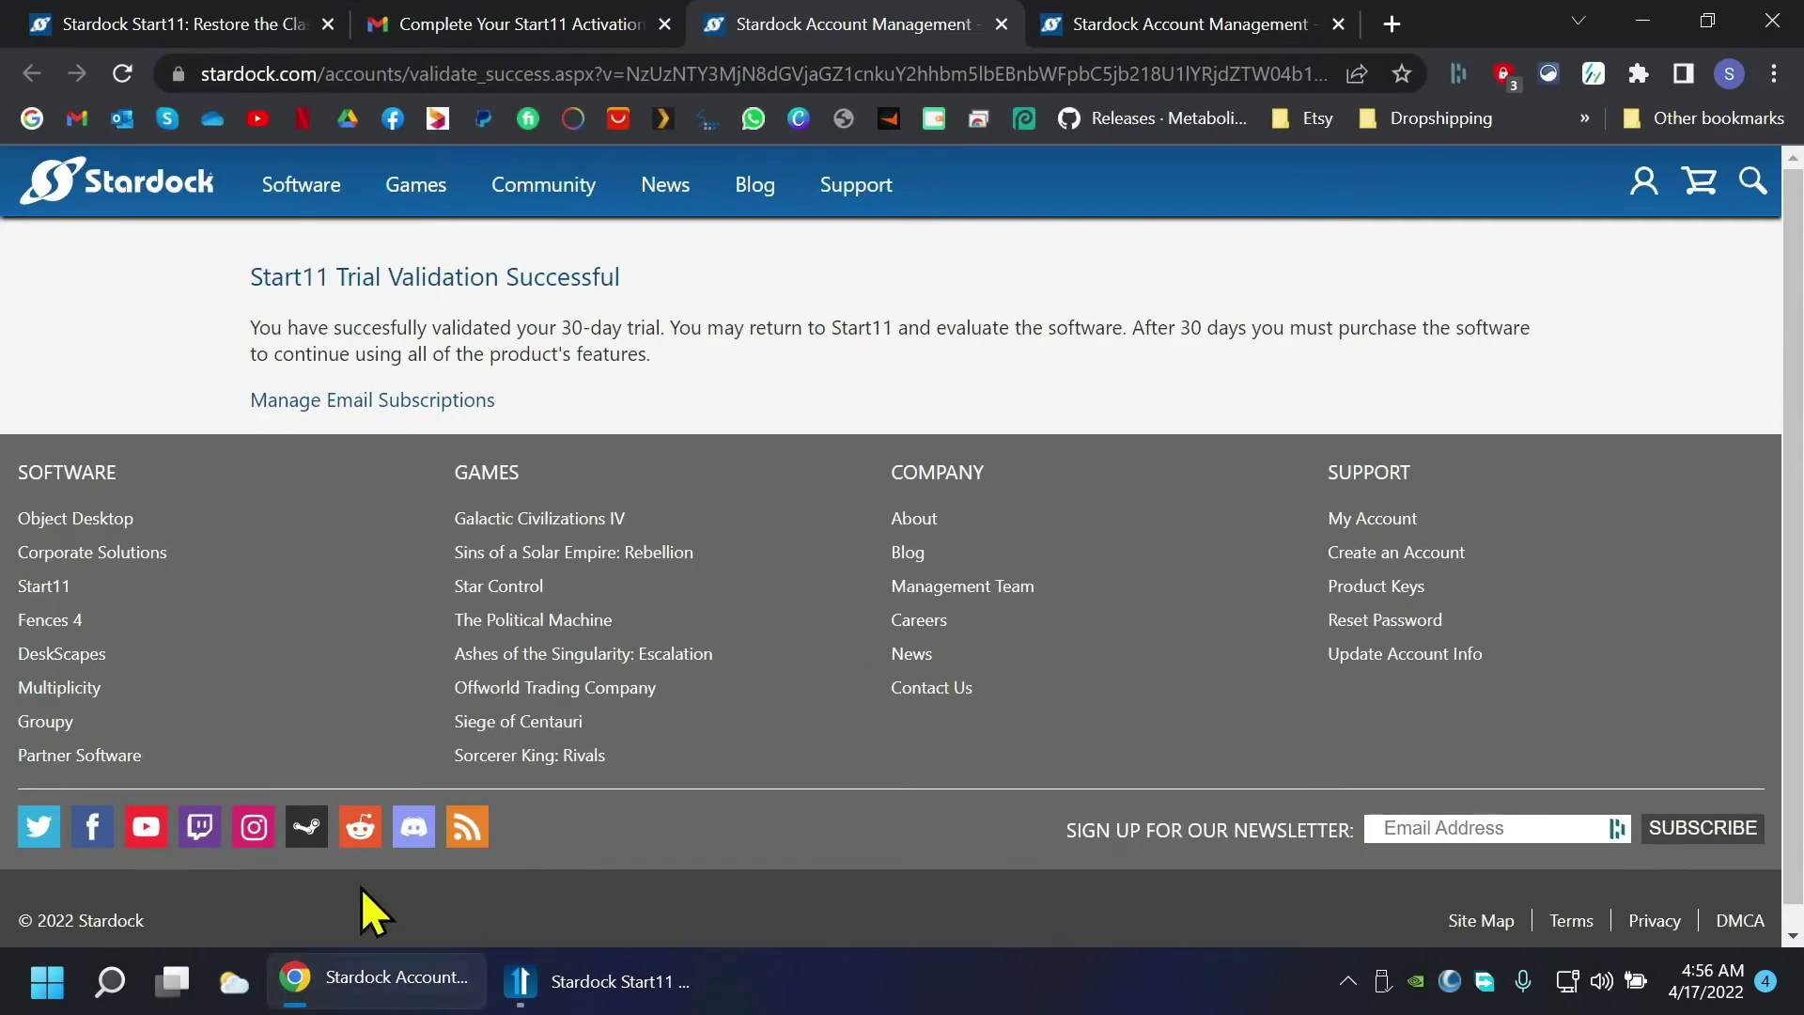
left_click(32, 119)
- Pull the Google, Account Management and Gmail tabs into separate Chrome windows
left_click_drag(846, 23, 890, 240)
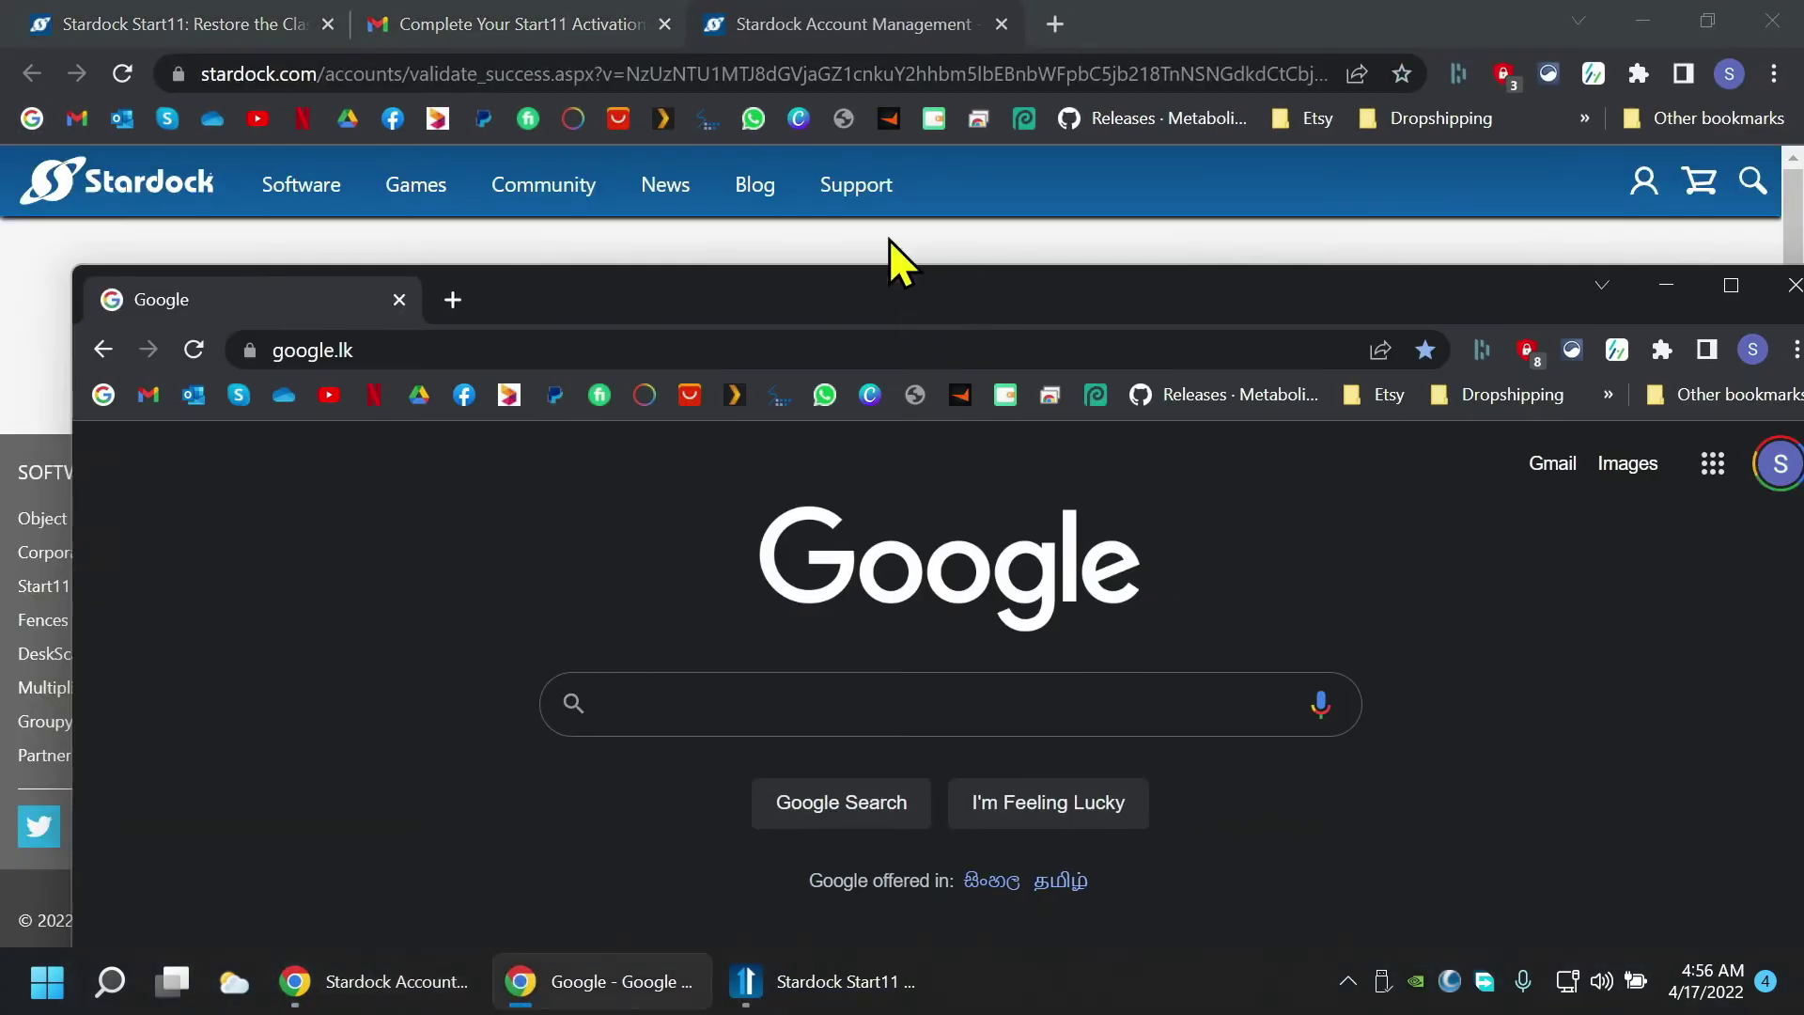
left_click_drag(847, 23, 826, 250)
left_click(512, 182)
left_click_drag(507, 24, 424, 249)
- Minimize all four Chrome windows, then restore and close the Google window
left_click(1649, 36)
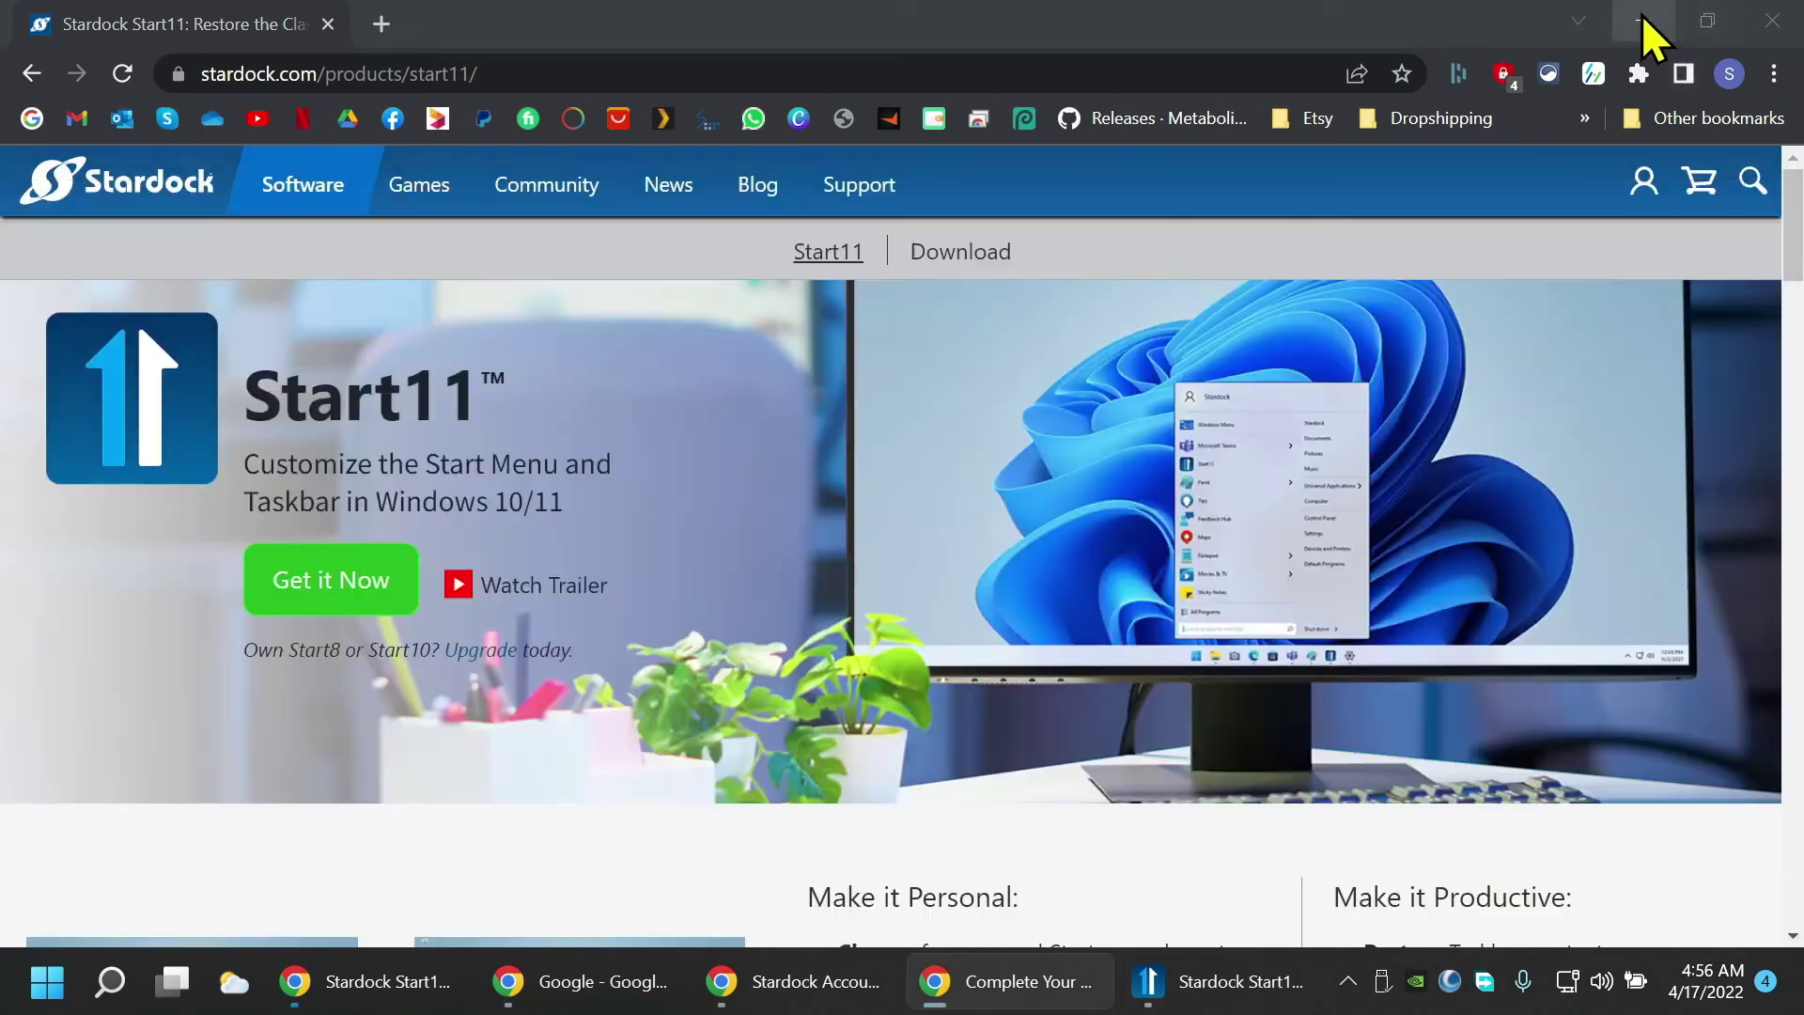
left_click(1558, 199)
left_click(1557, 199)
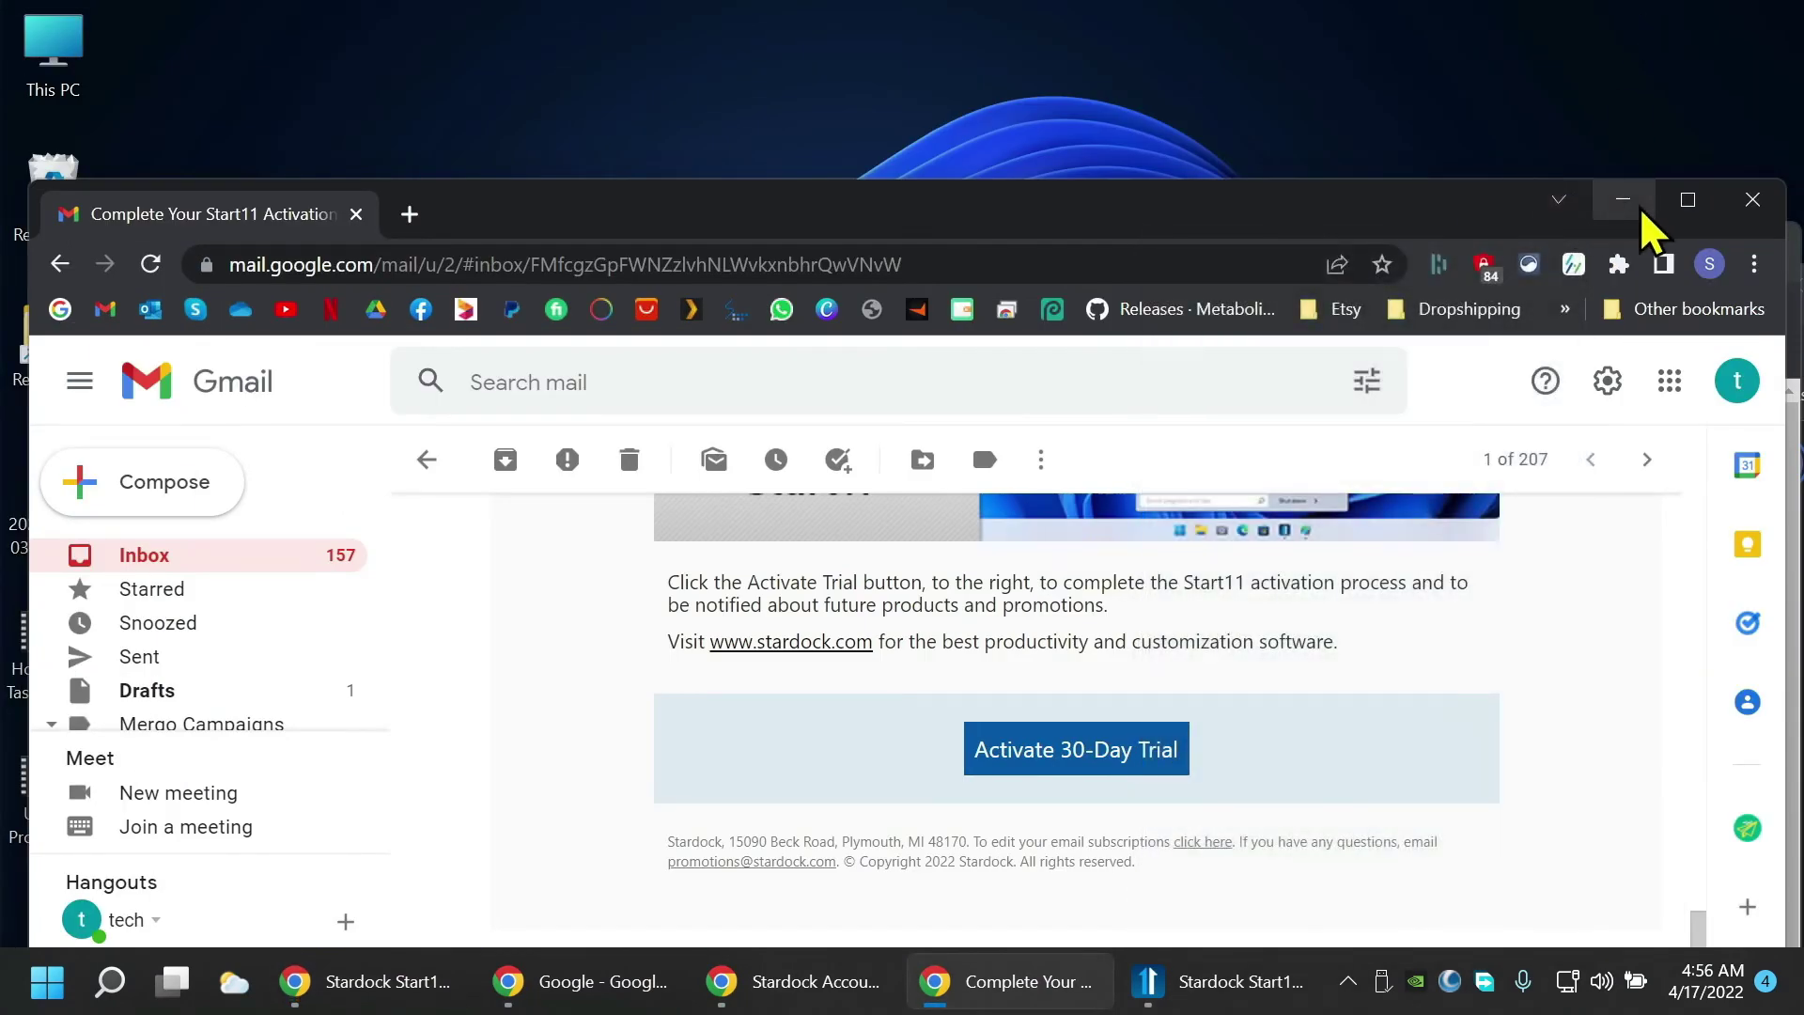
left_click(1622, 199)
left_click(1623, 242)
left_click(1667, 287)
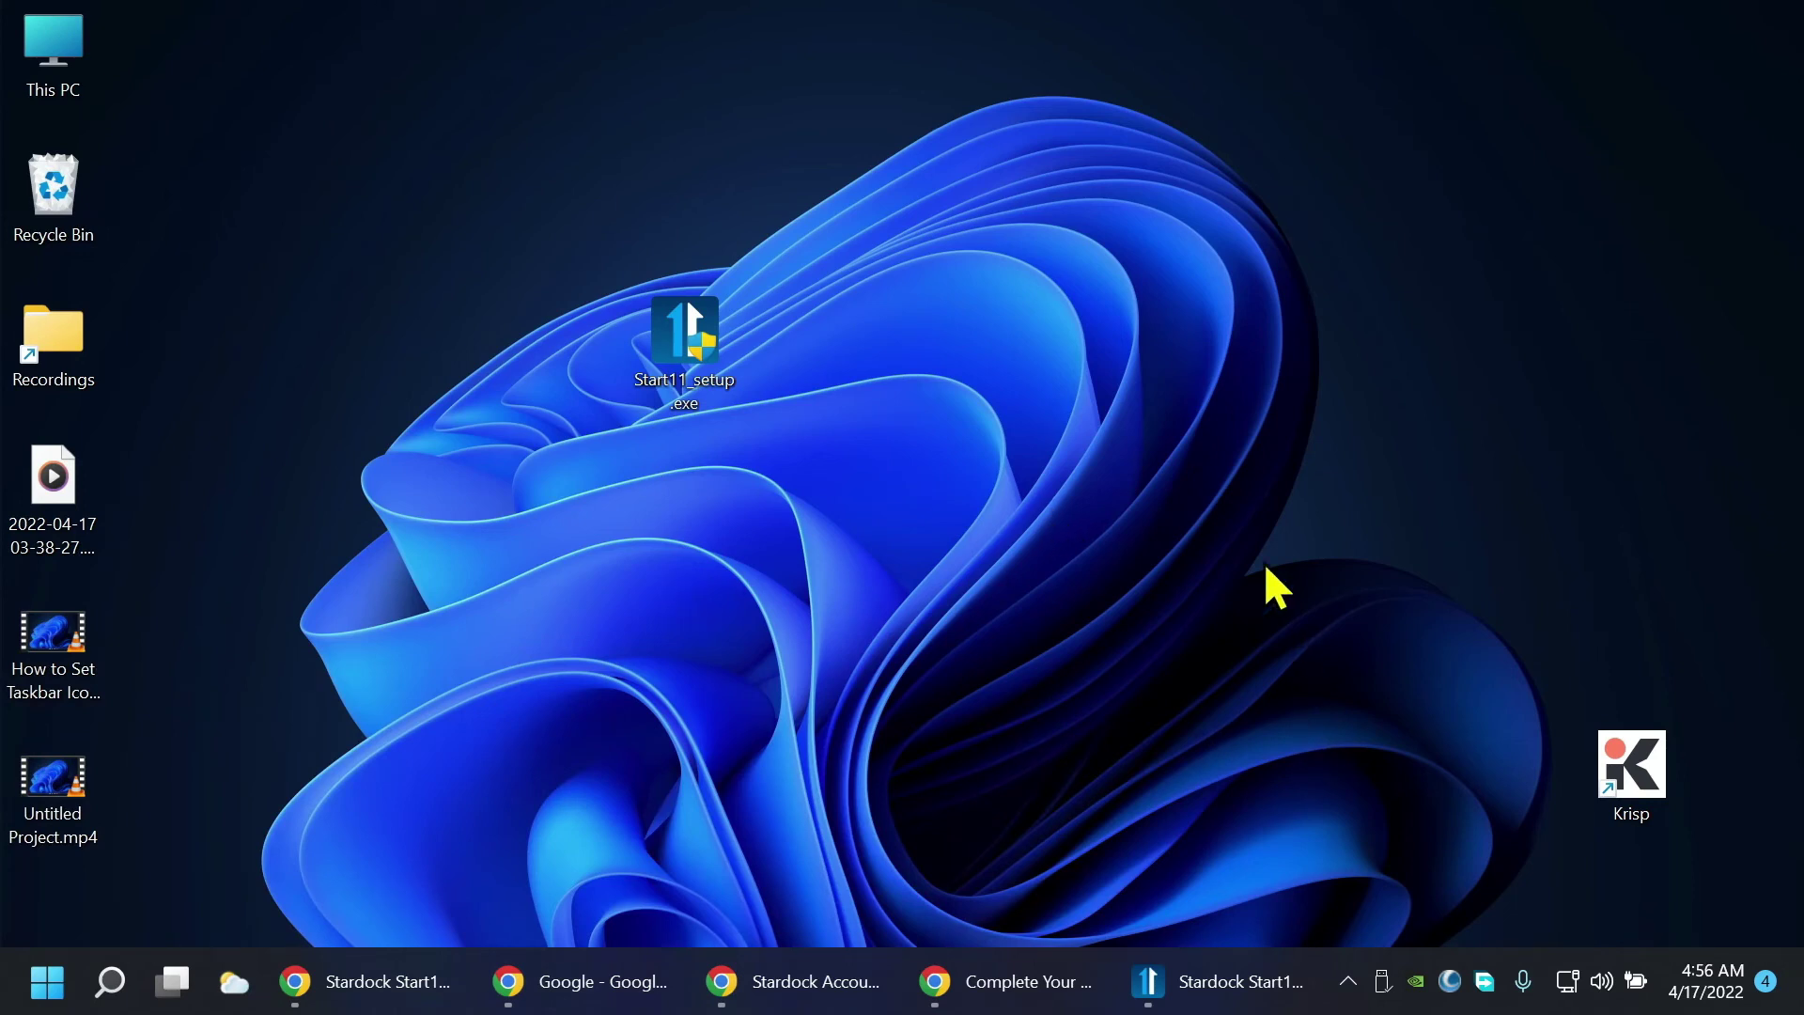
left_click(620, 987)
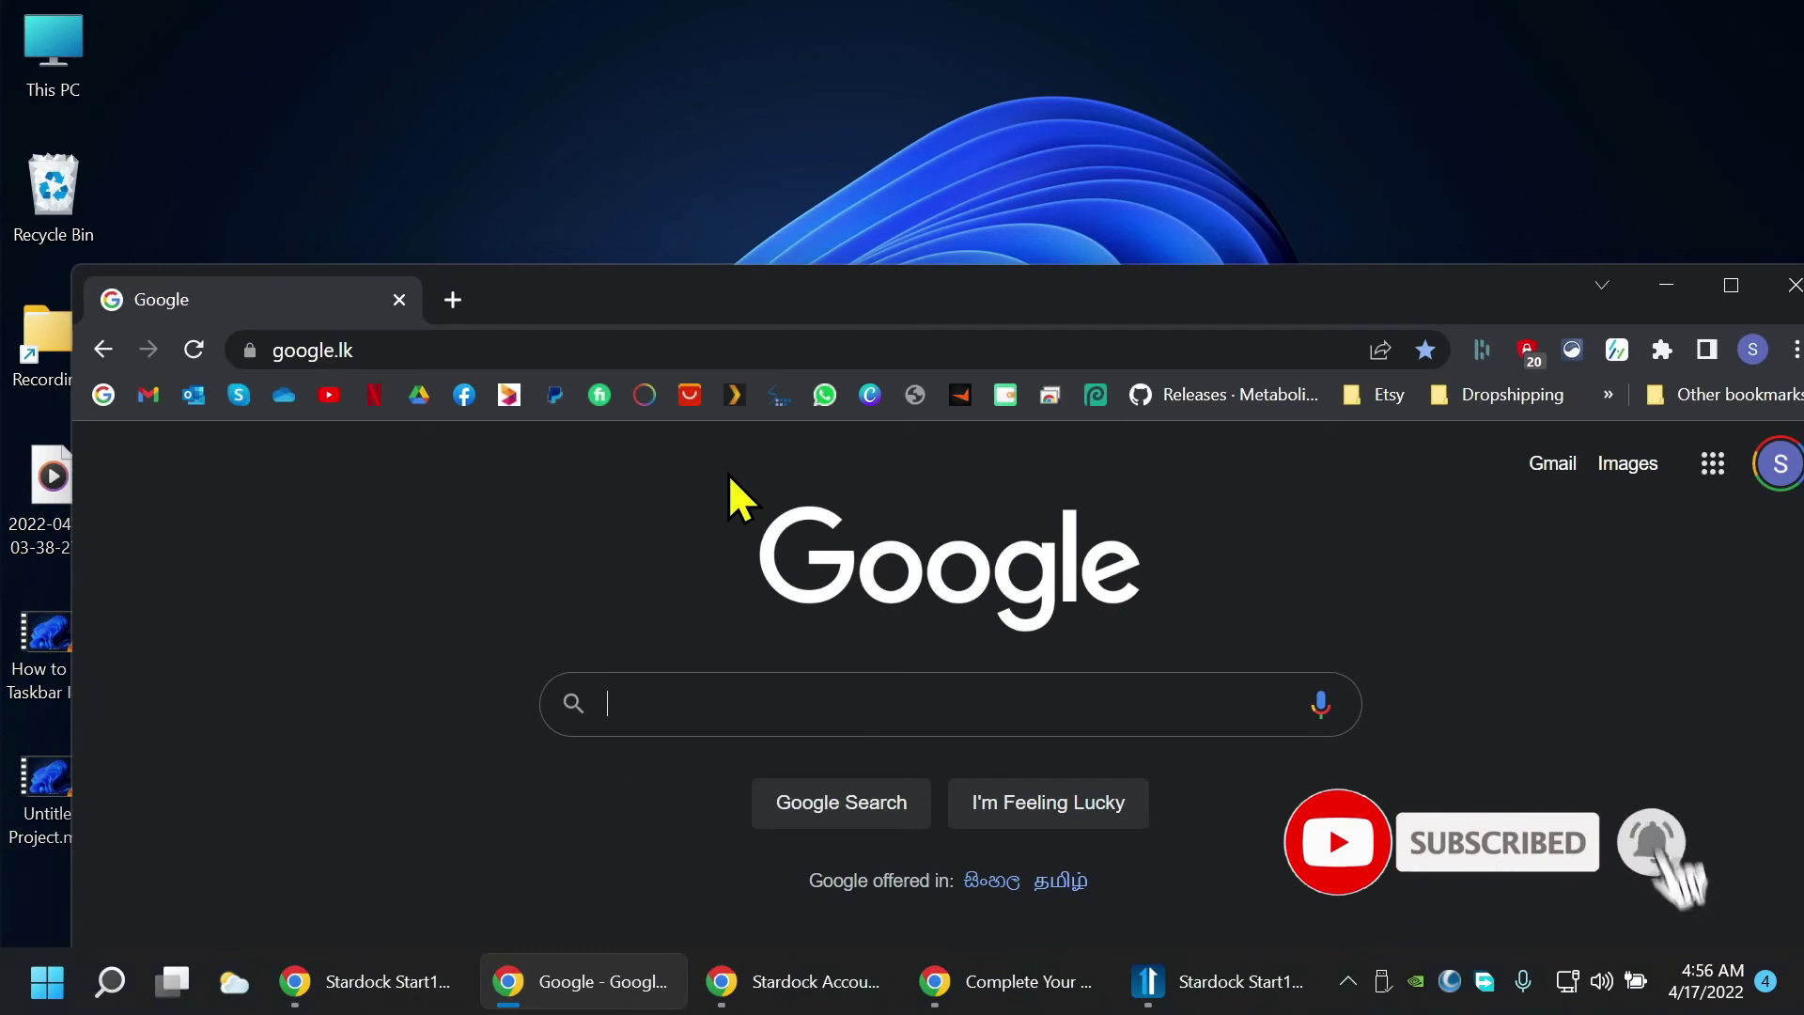
left_click(1789, 285)
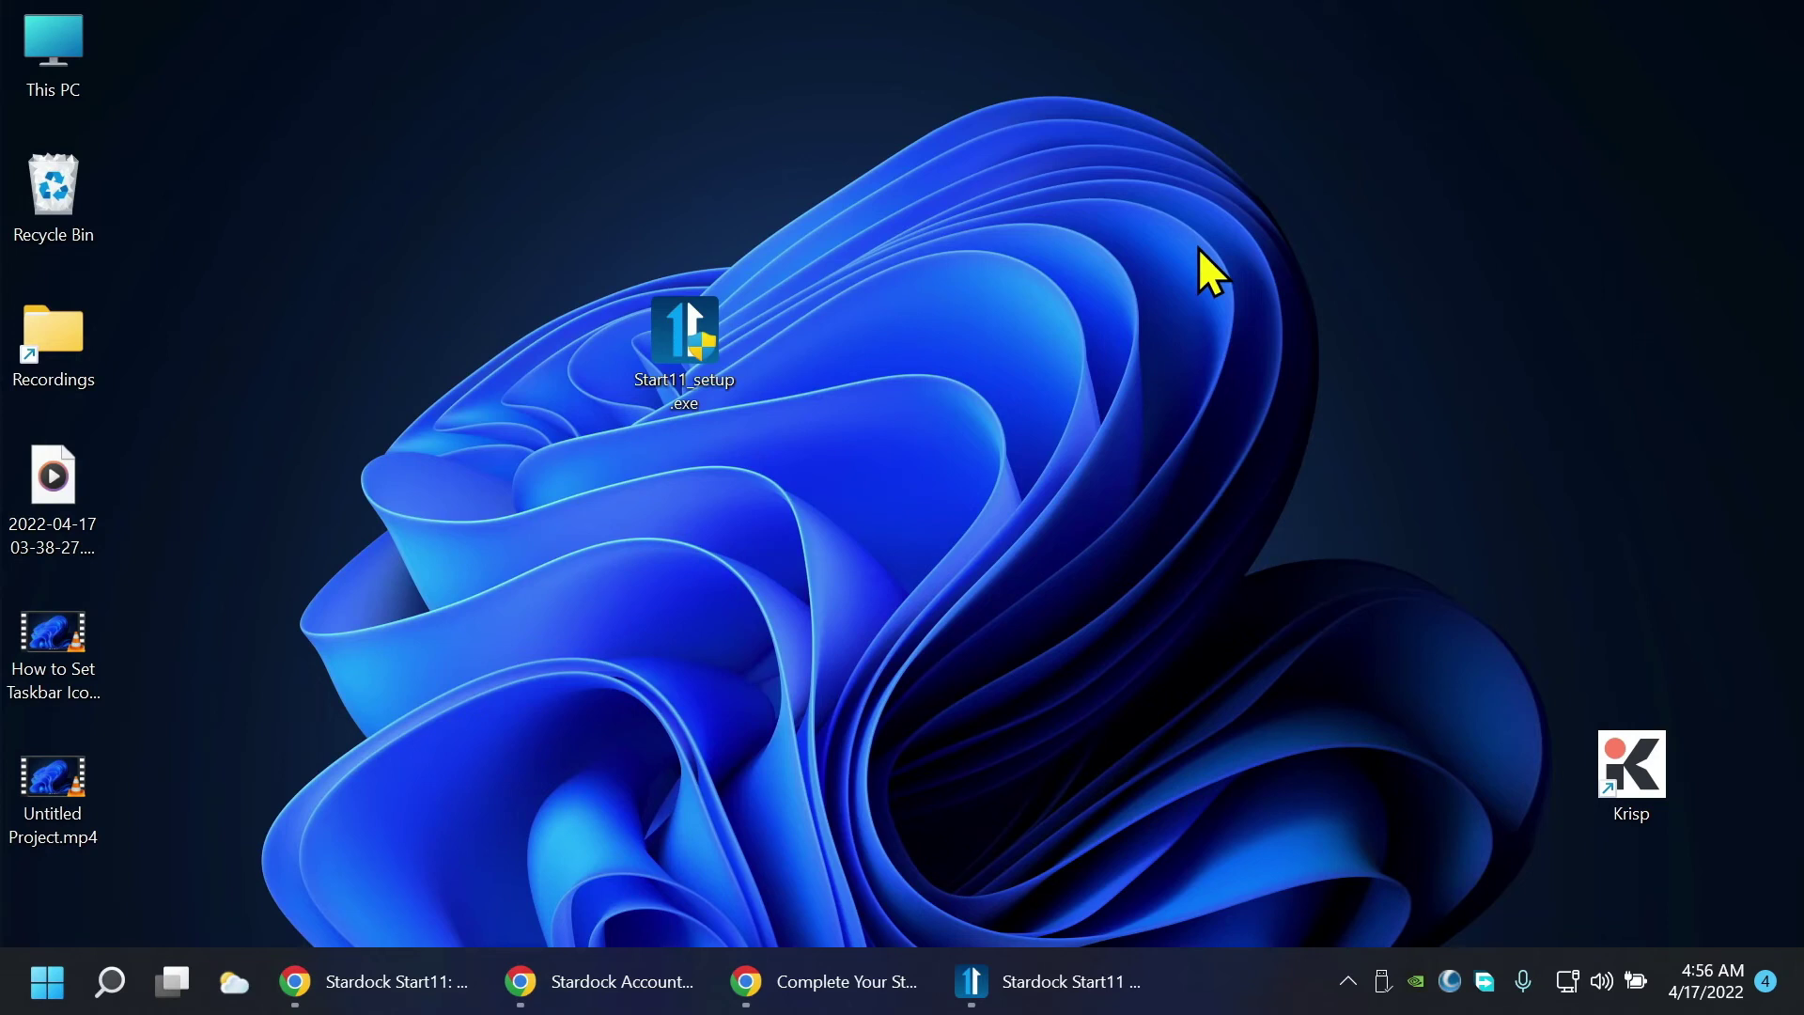
- In Start11's additional taskbar settings, turn on horizontal centering of taskbar buttons
left_click(1043, 980)
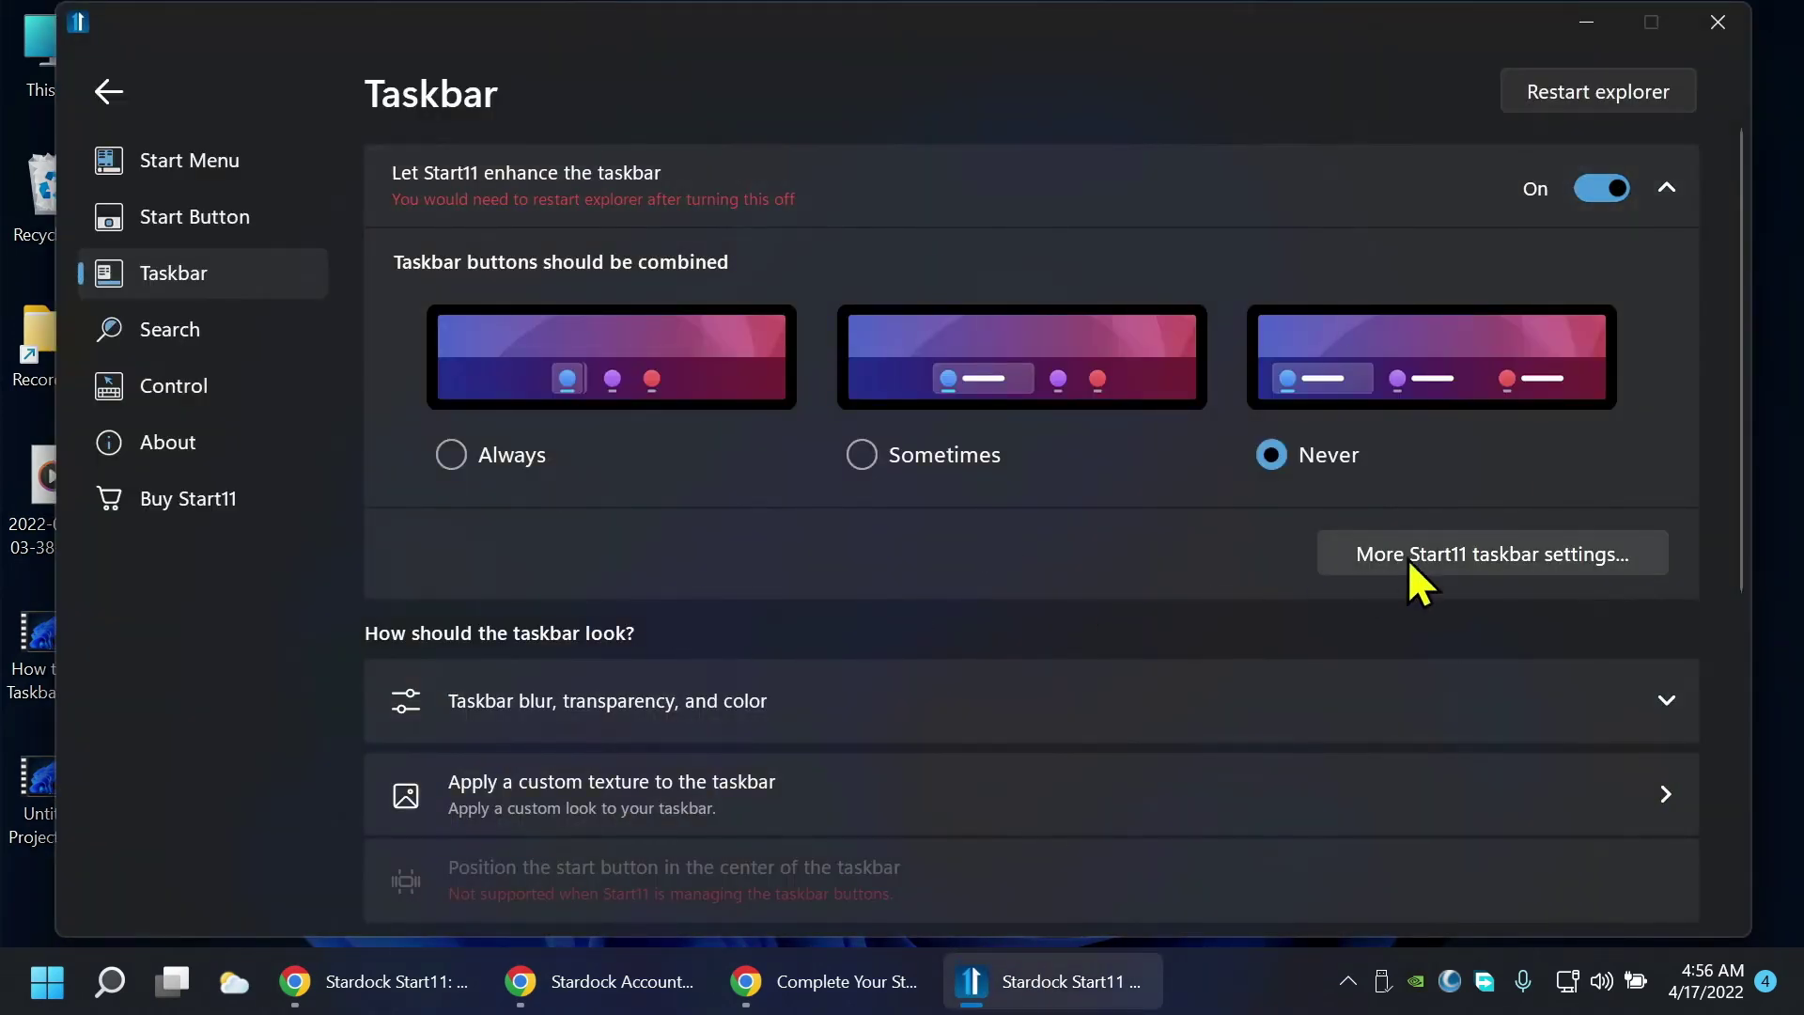
left_click(1524, 557)
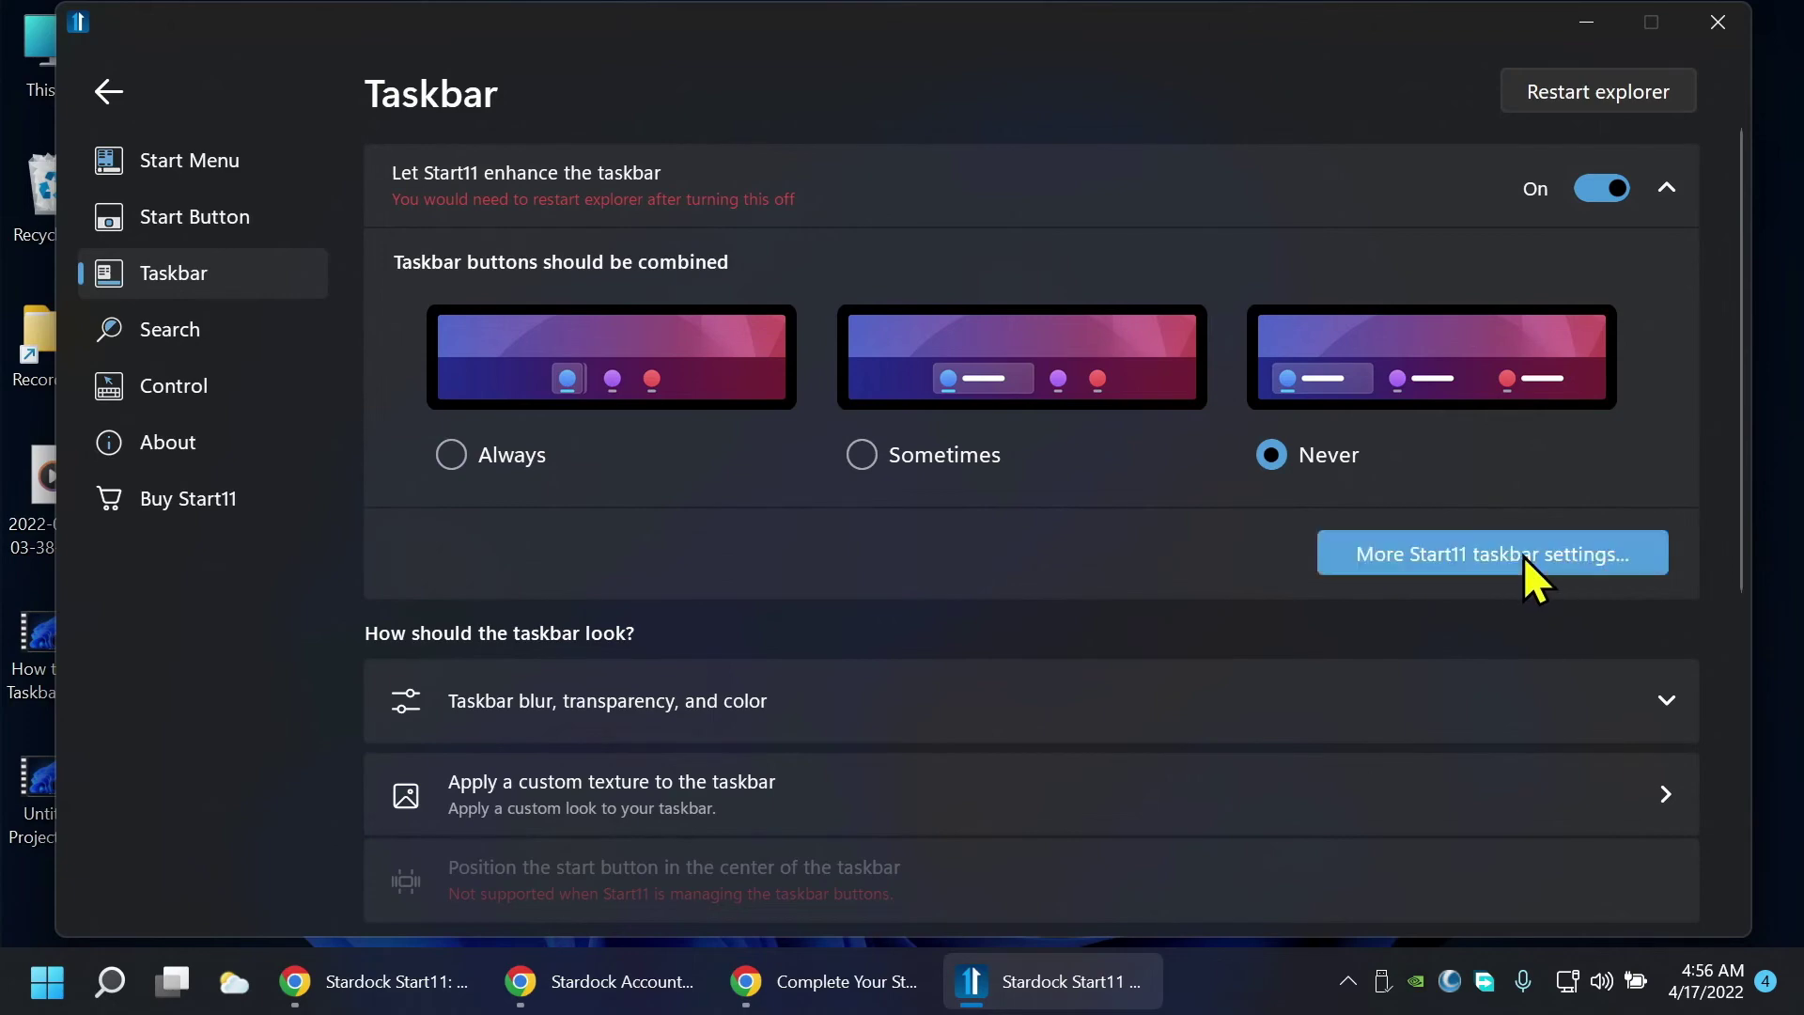
scroll(1324, 473, "down", 1)
scroll(1324, 472, "down", 2)
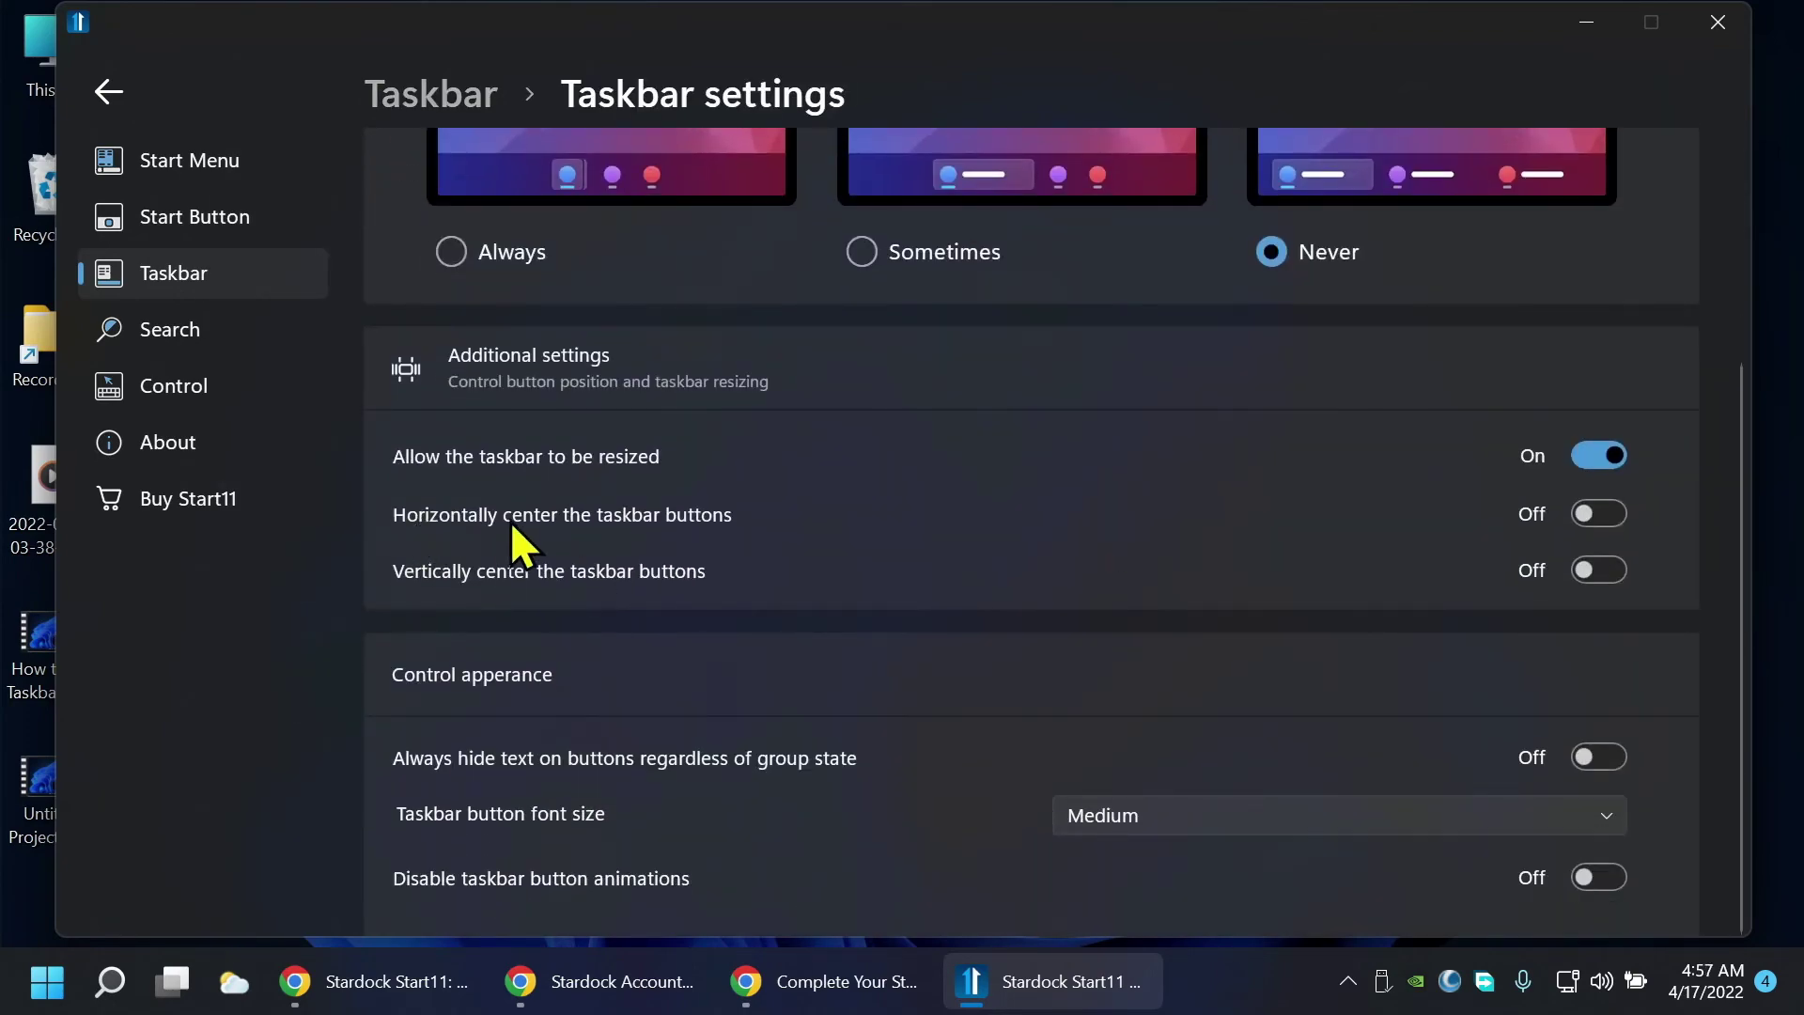
left_click(1611, 515)
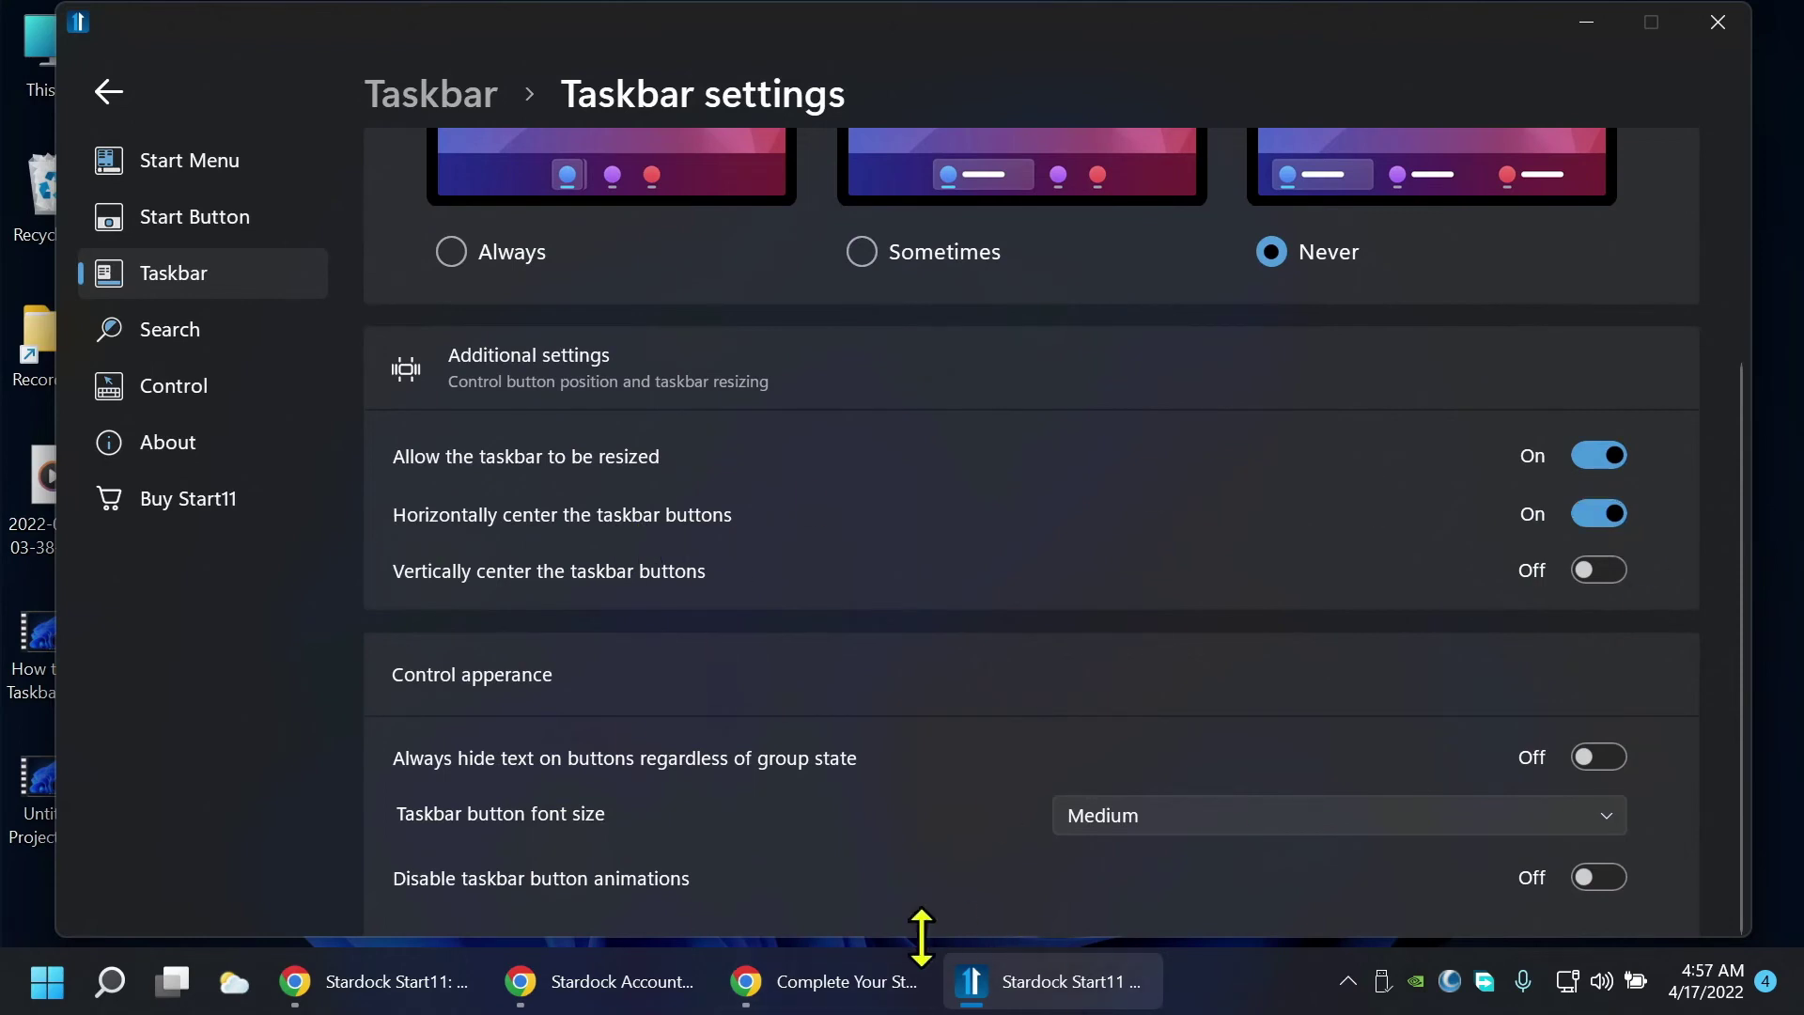
mouse_move(747, 980)
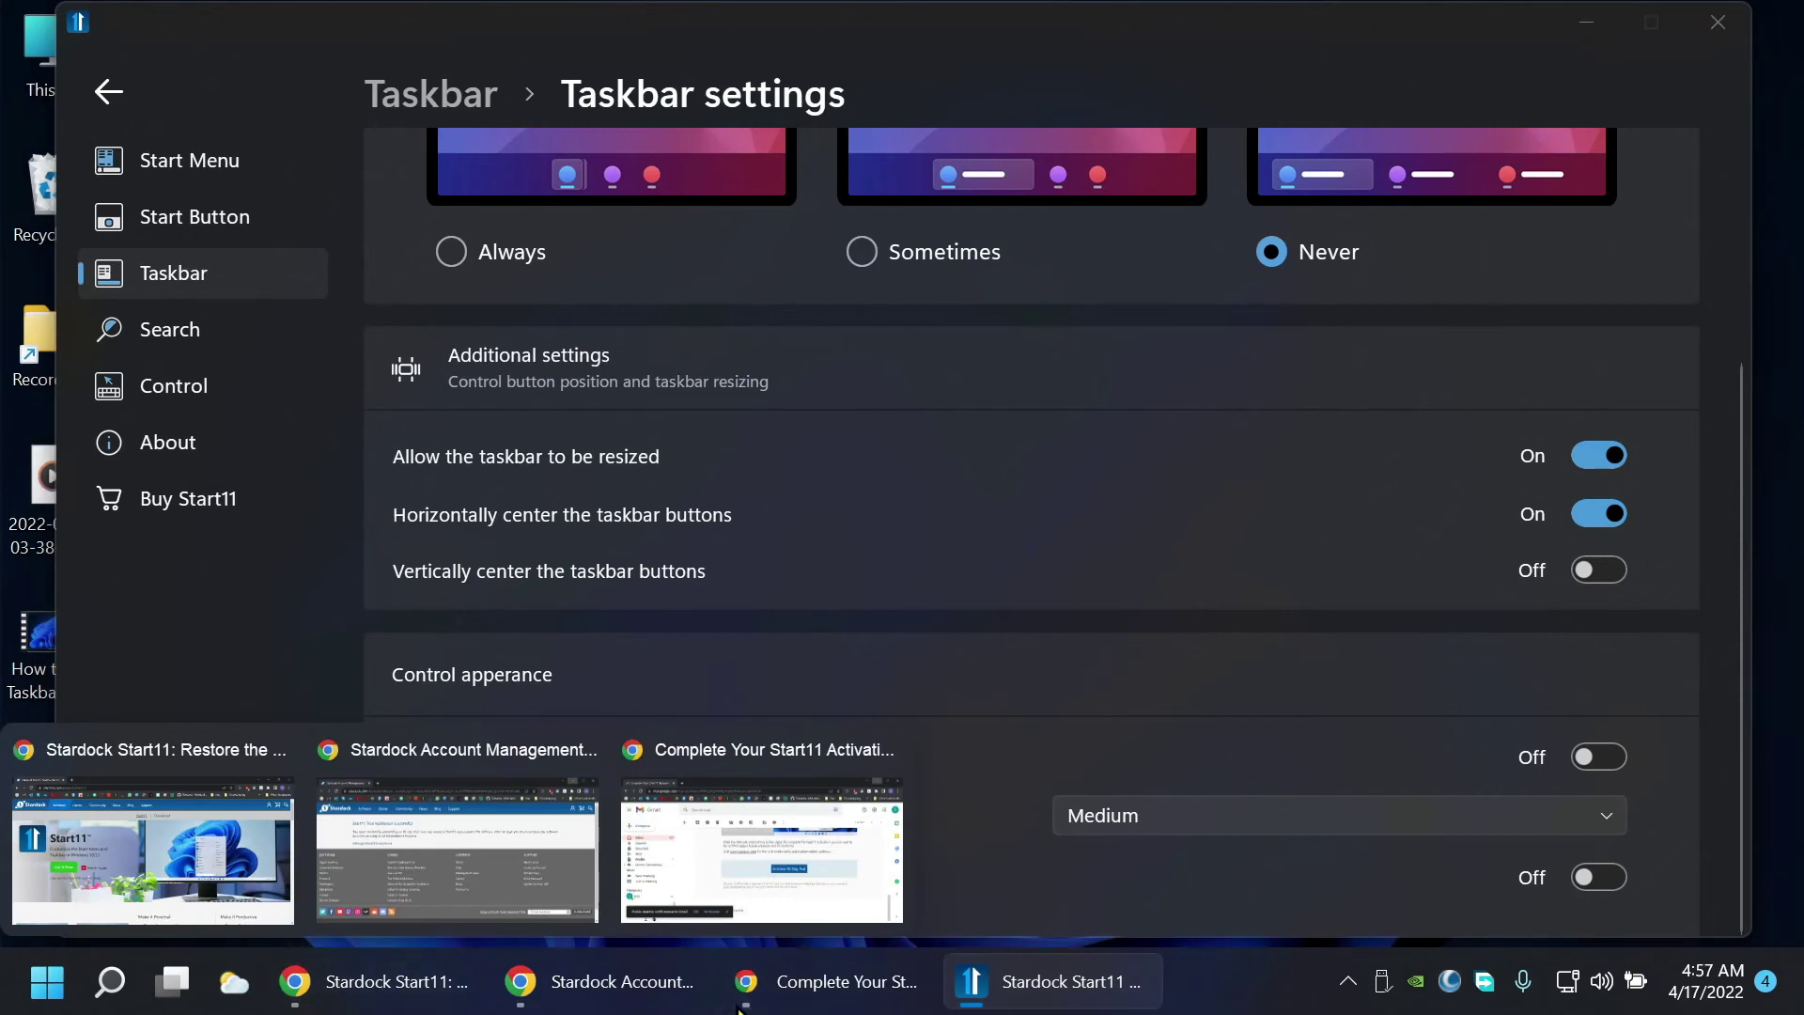
- Close the Gmail activation window, then toggle horizontal centering off and back on
left_click(761, 831)
left_click(1751, 199)
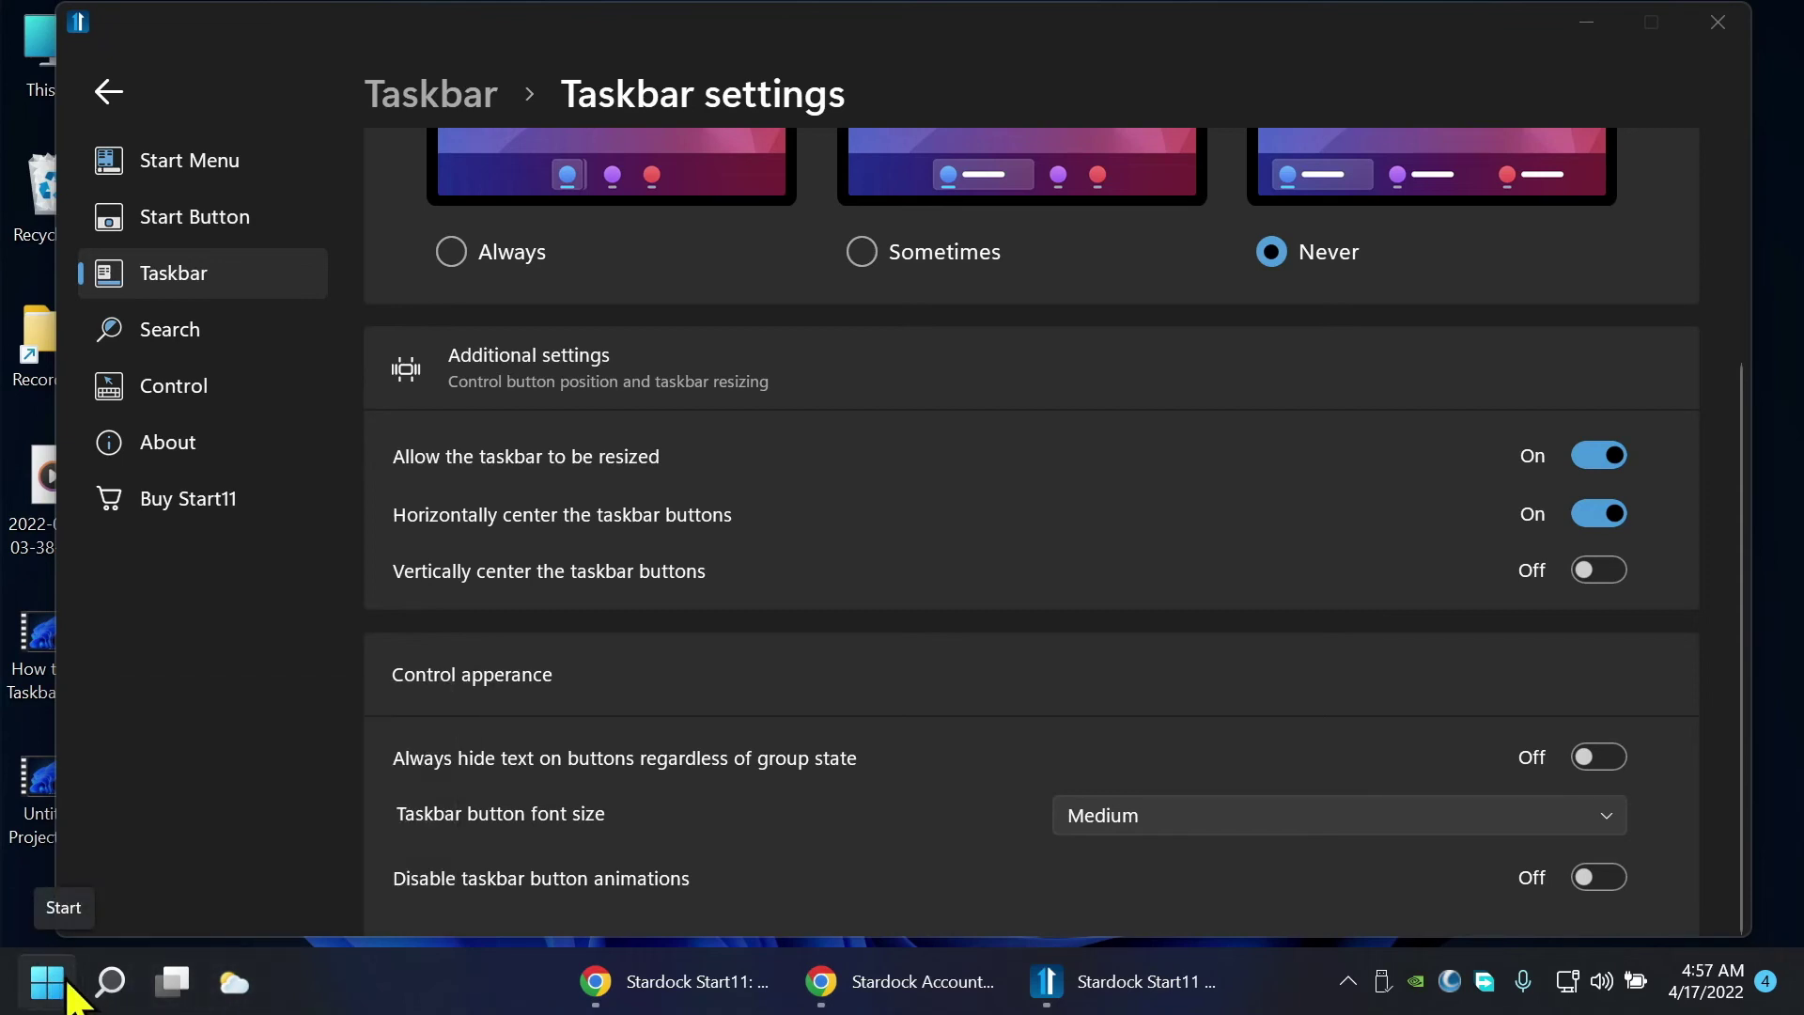
left_click(1600, 514)
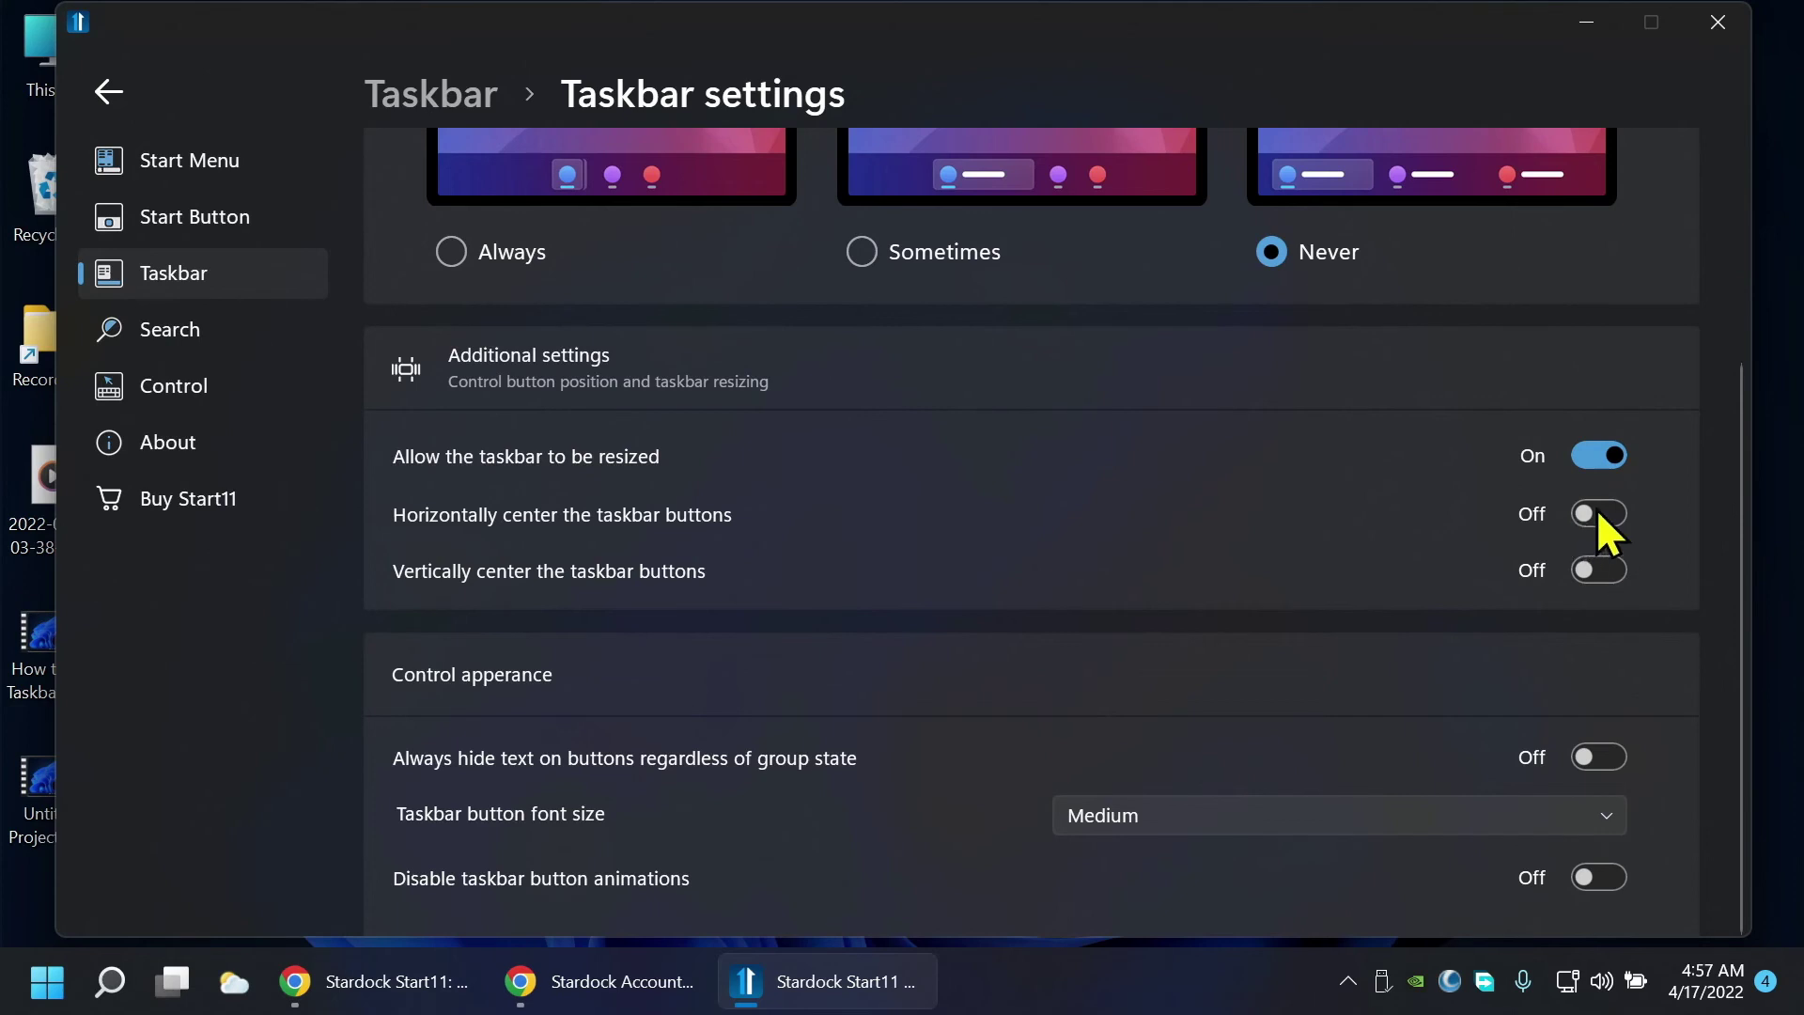
left_click(1598, 513)
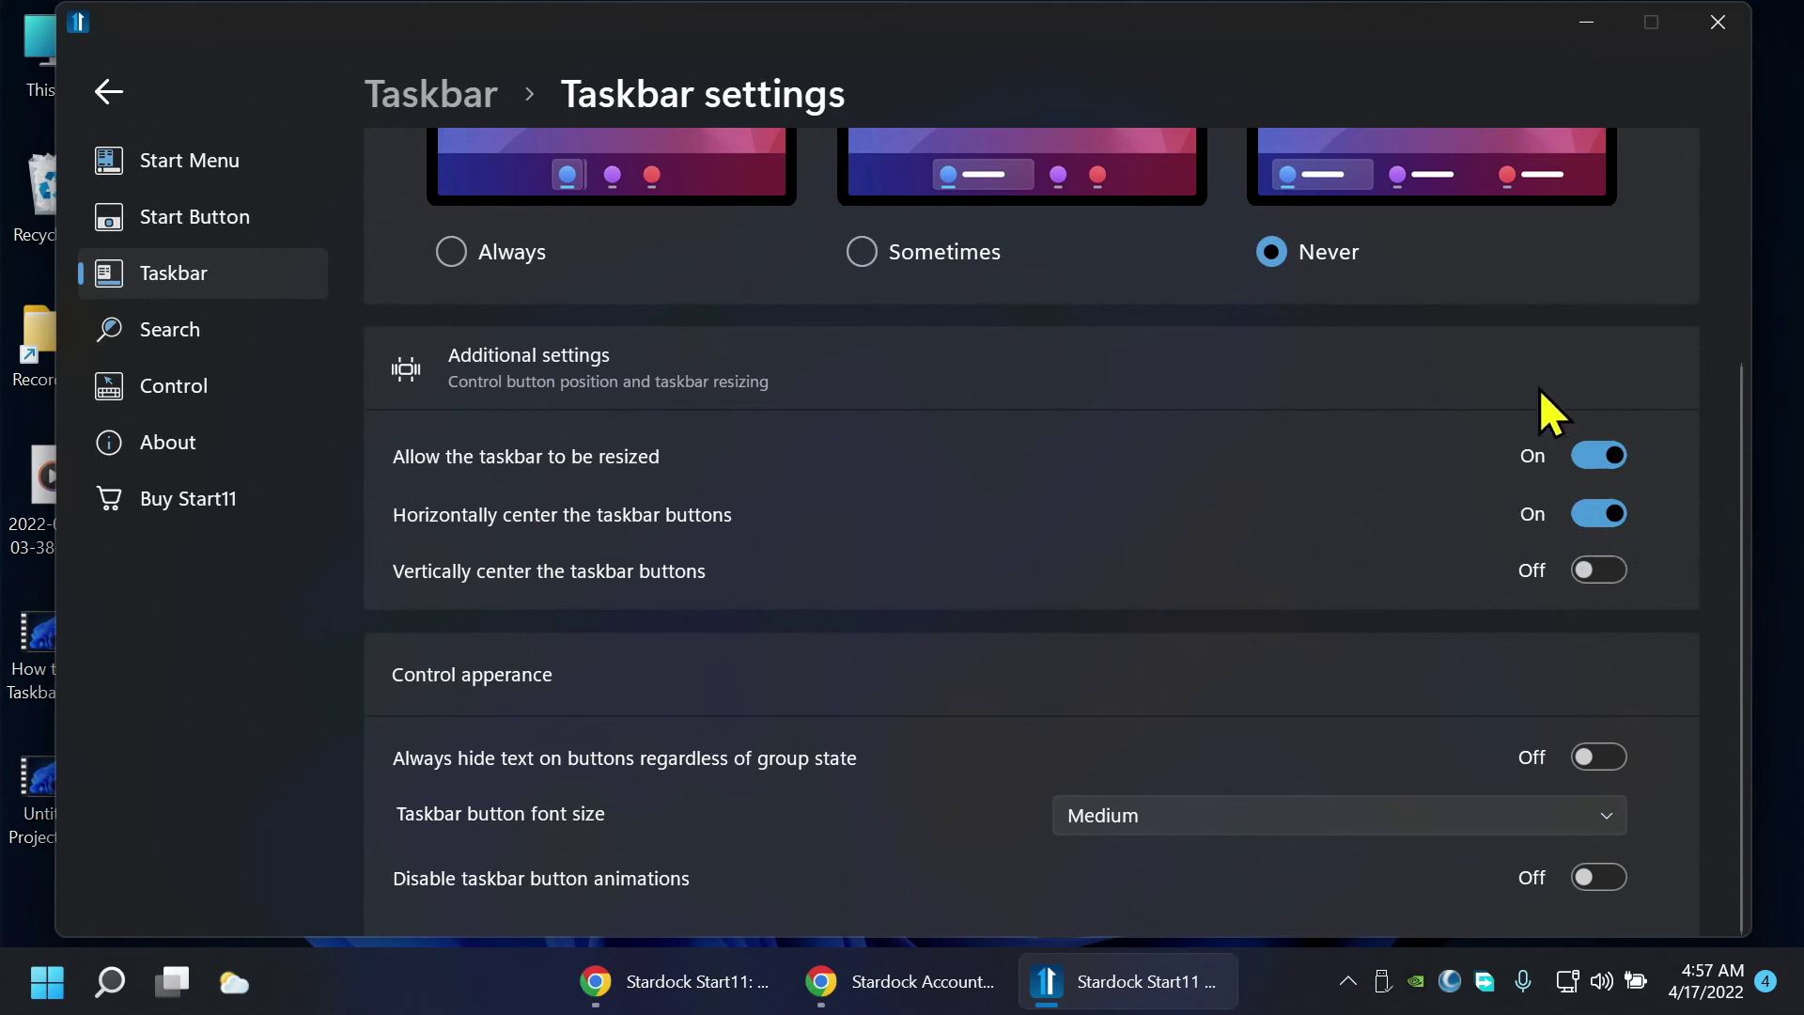
scroll(1539, 388, "up", 2)
left_click(1718, 22)
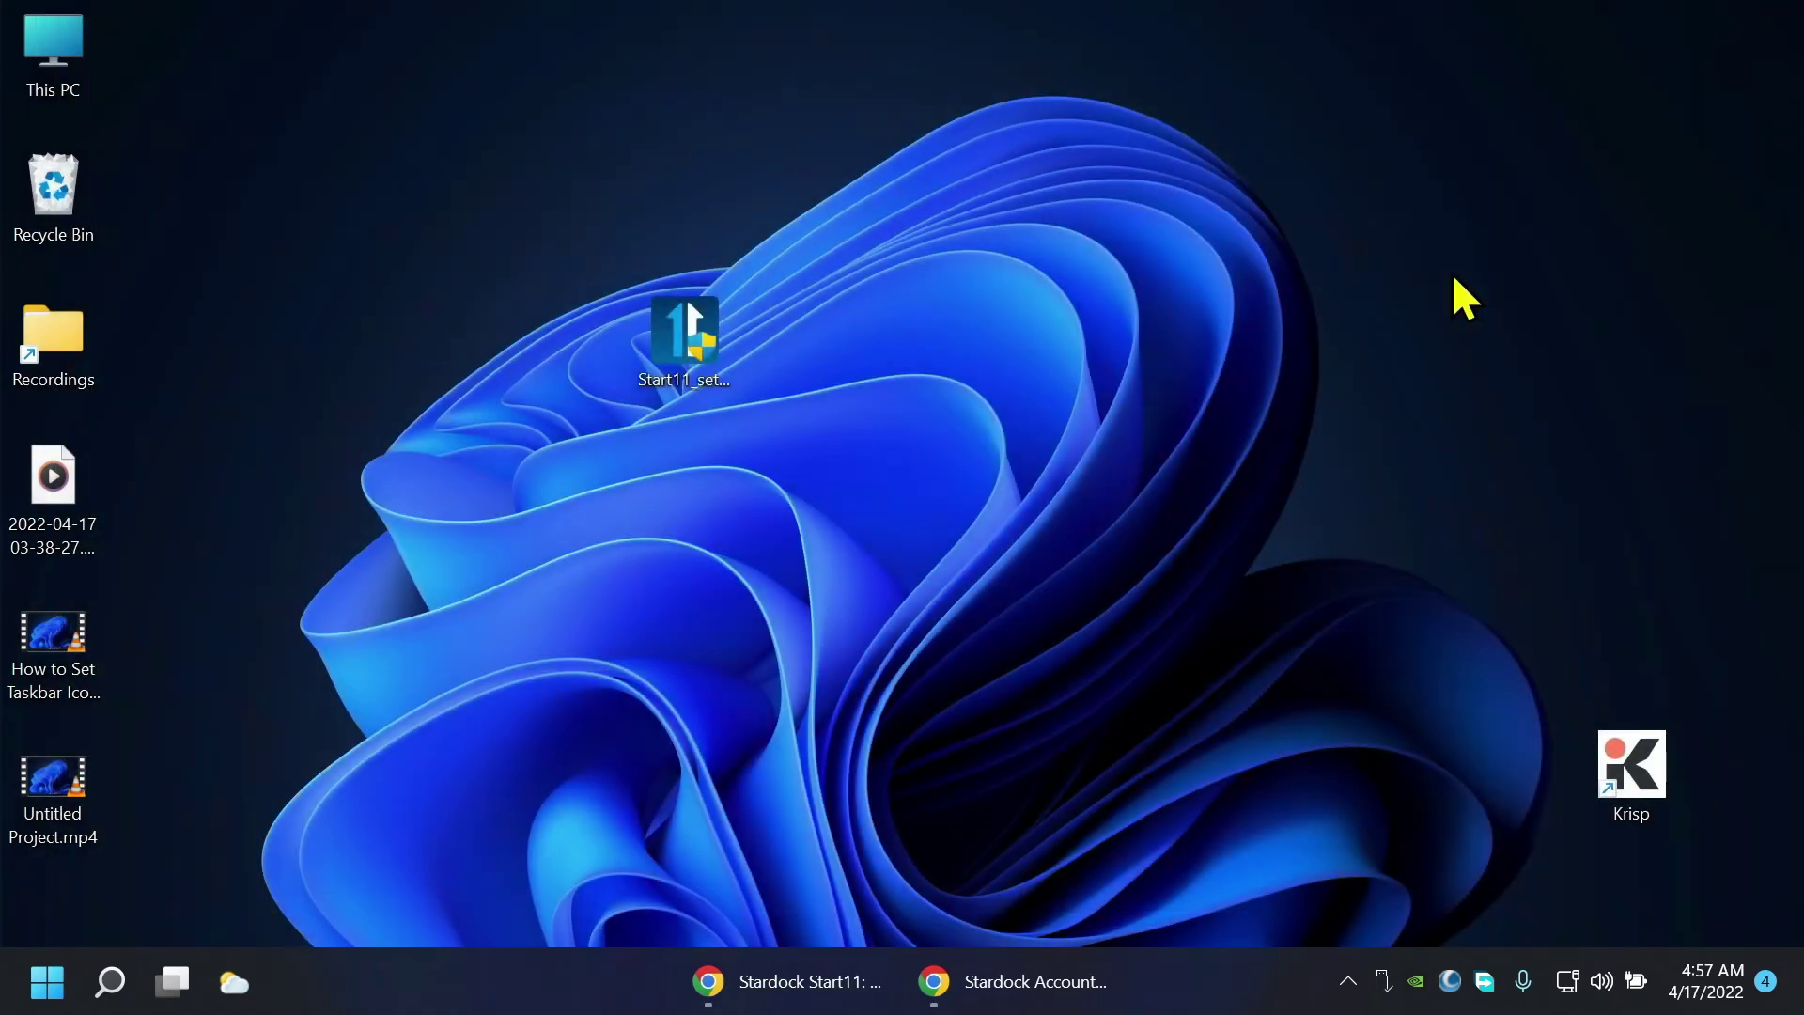